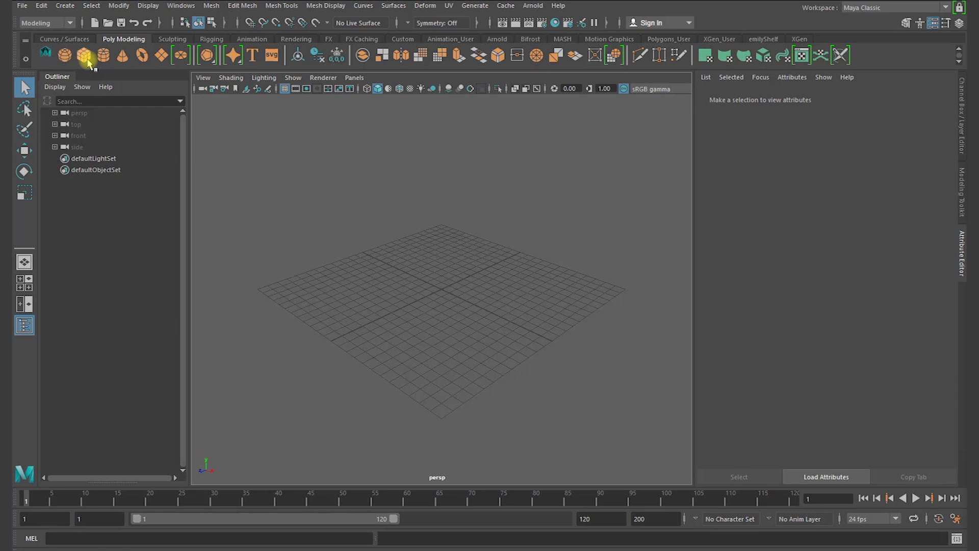
Step: Create a polygon cube and apply Mesh > Smooth to round it into a two-division ball
left_click(83, 55)
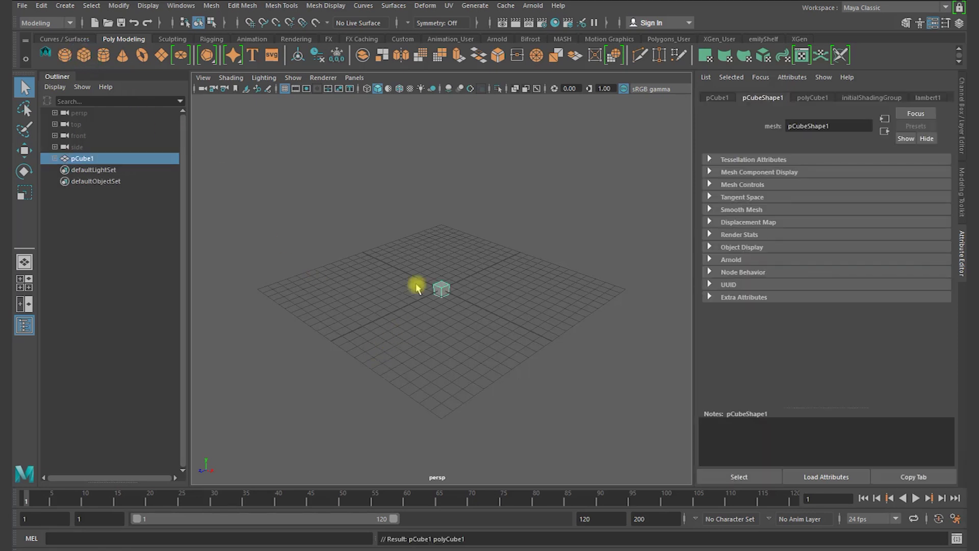
right_click_drag(417, 287, 666, 421, "alt")
key("space")
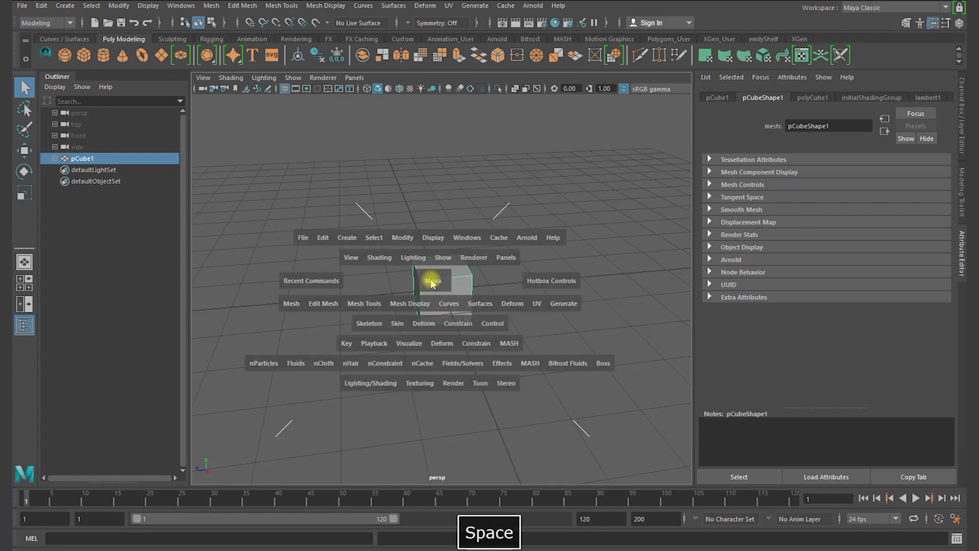
left_click(284, 304)
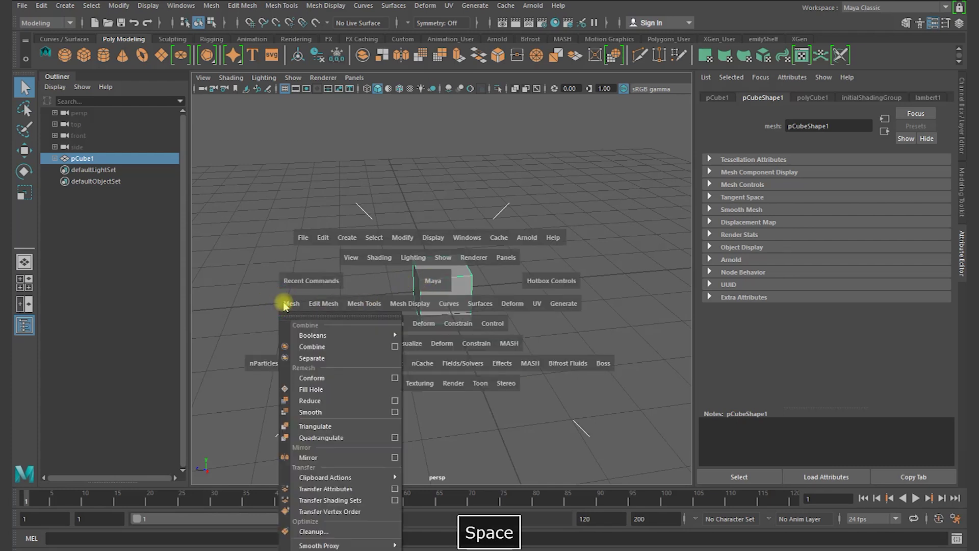
left_click(338, 414)
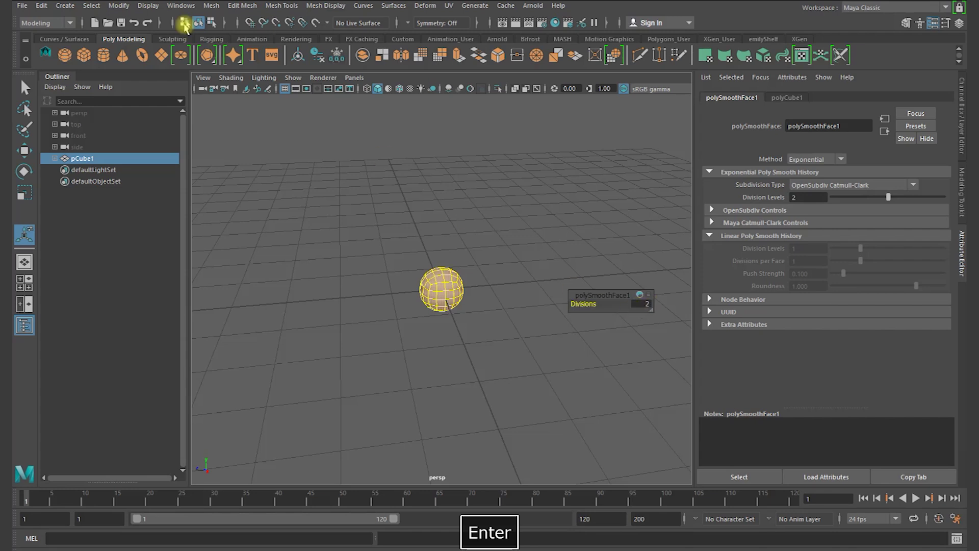
Step: Select the smoothed sphere, frame it, and switch to the four-view layout
left_click(210, 6)
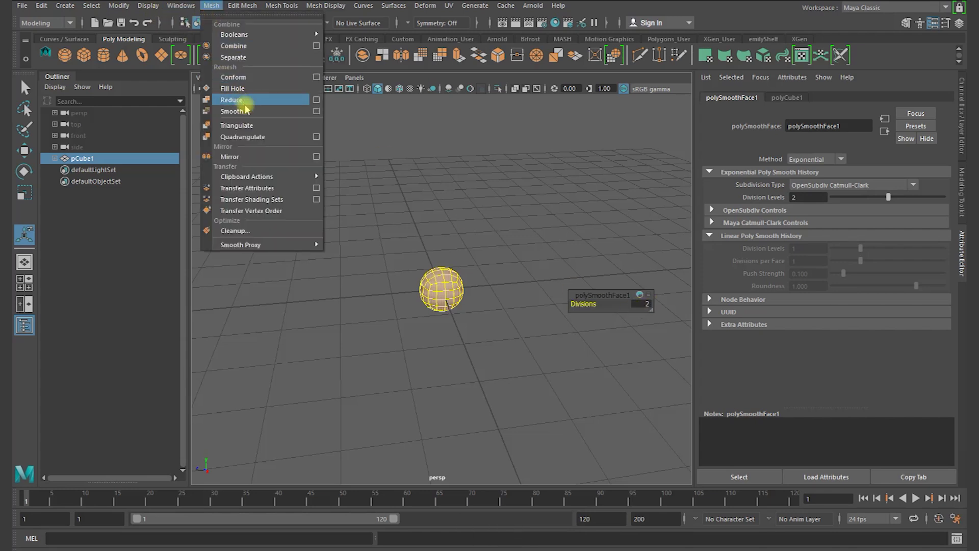
left_click(484, 235)
left_click(432, 289)
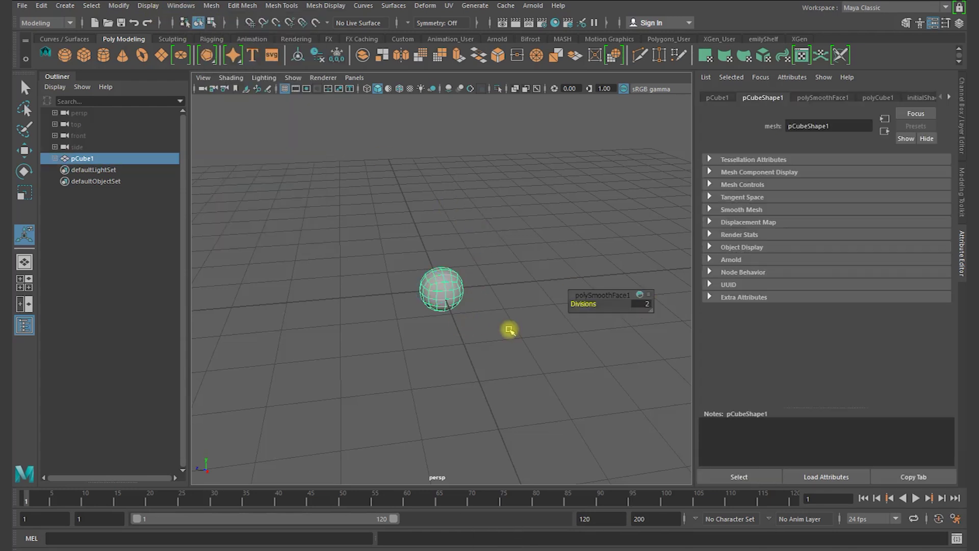
right_click_drag(490, 301, 525, 385, "alt")
middle_click_drag(526, 385, 512, 382, "alt")
right_click_drag(512, 381, 73, 273, "alt")
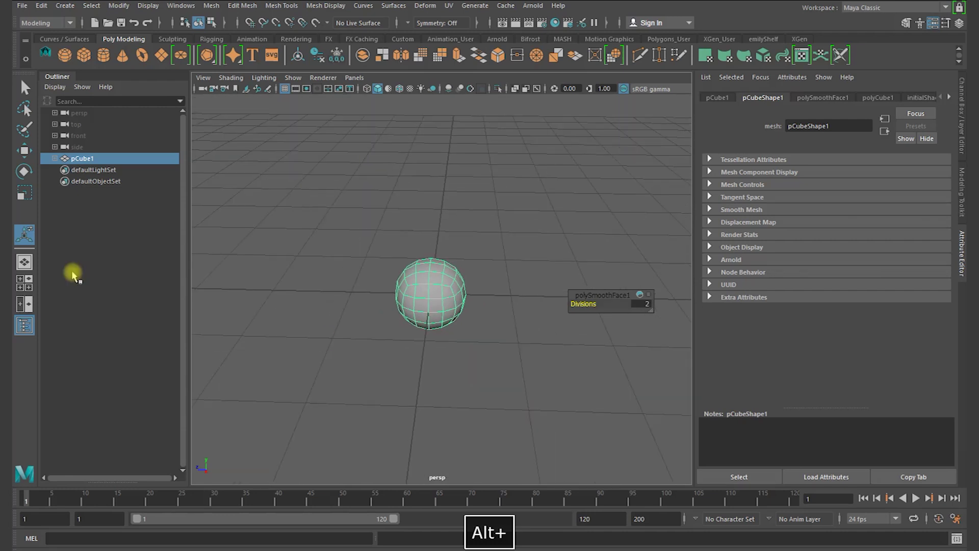
left_click(23, 263)
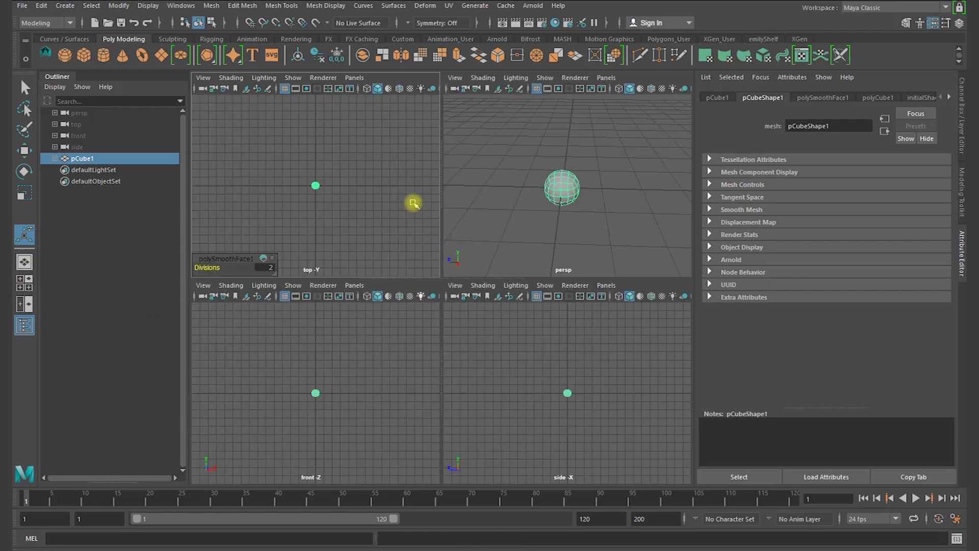
Step: In the maximized top view, draw a wavy 9-span CV curve rising from the sphere's centre
key("space")
right_click_drag(378, 210, 515, 255, "alt")
left_click(65, 6)
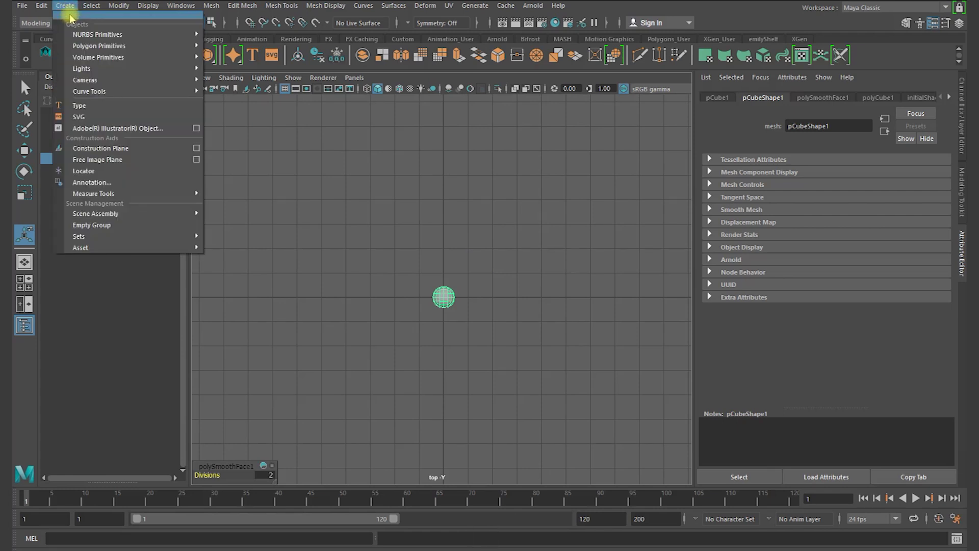
mouse_move(128, 97)
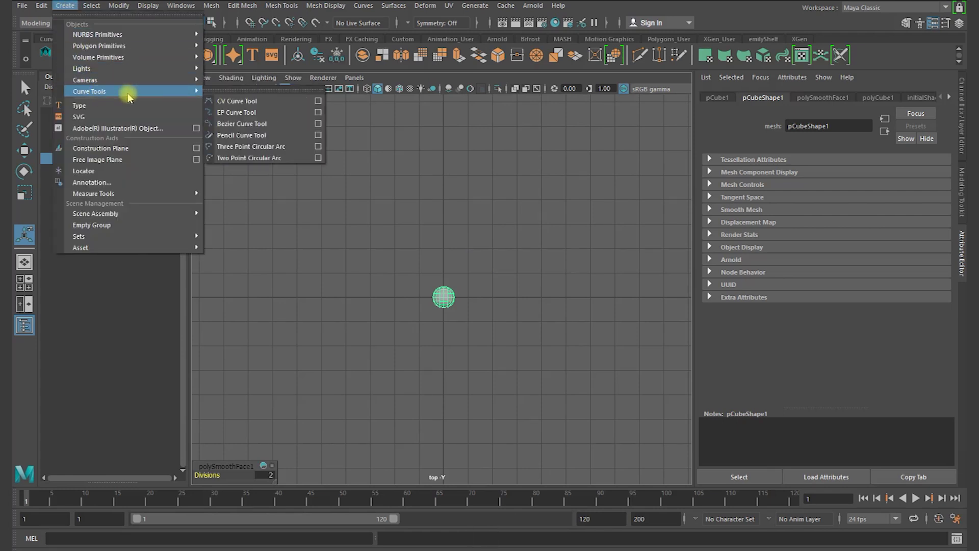
left_click(262, 101)
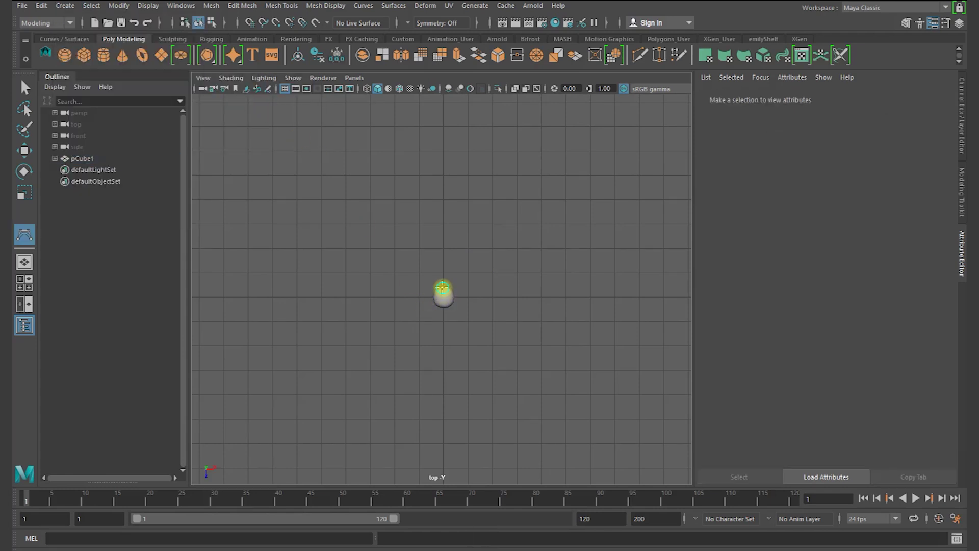
left_click(442, 287)
left_click(447, 272)
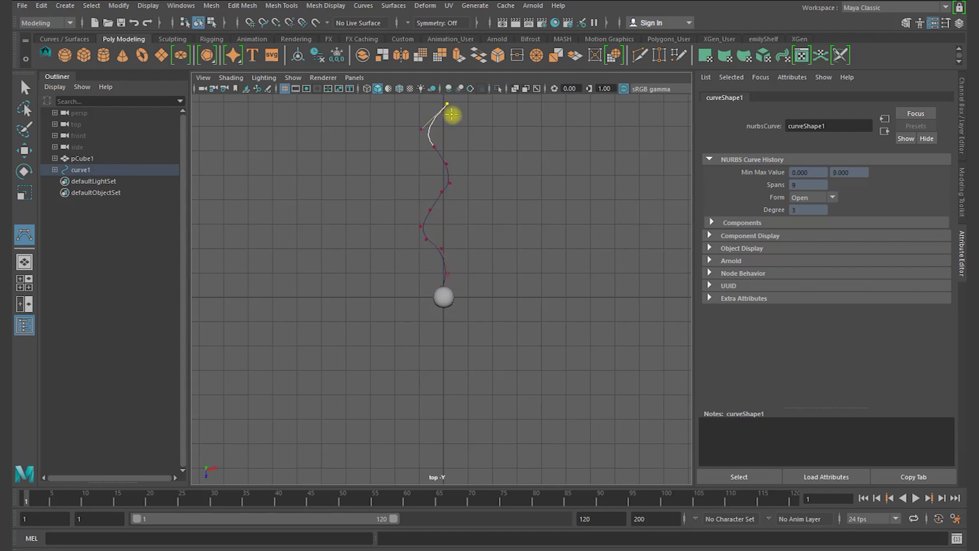
key("Return")
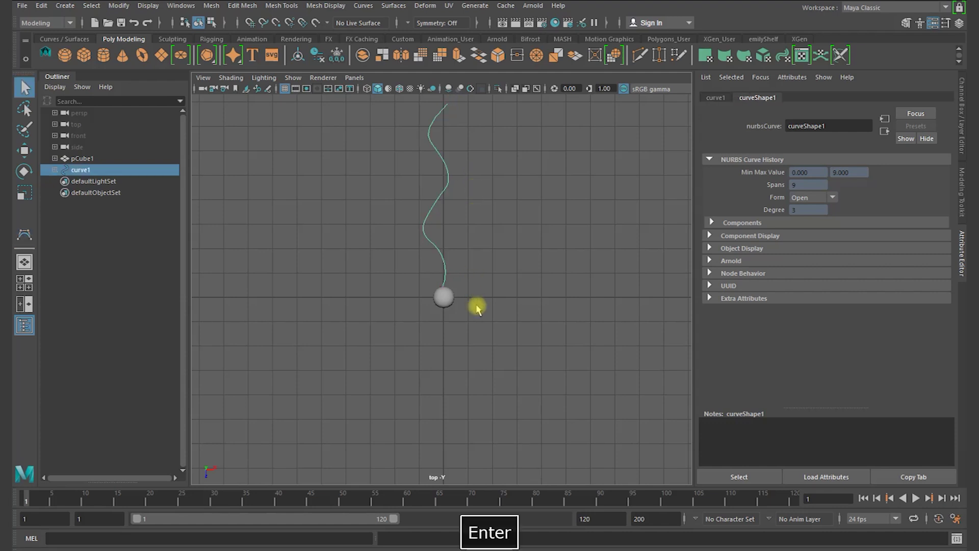
left_click_drag(498, 319, 320, 310, "alt")
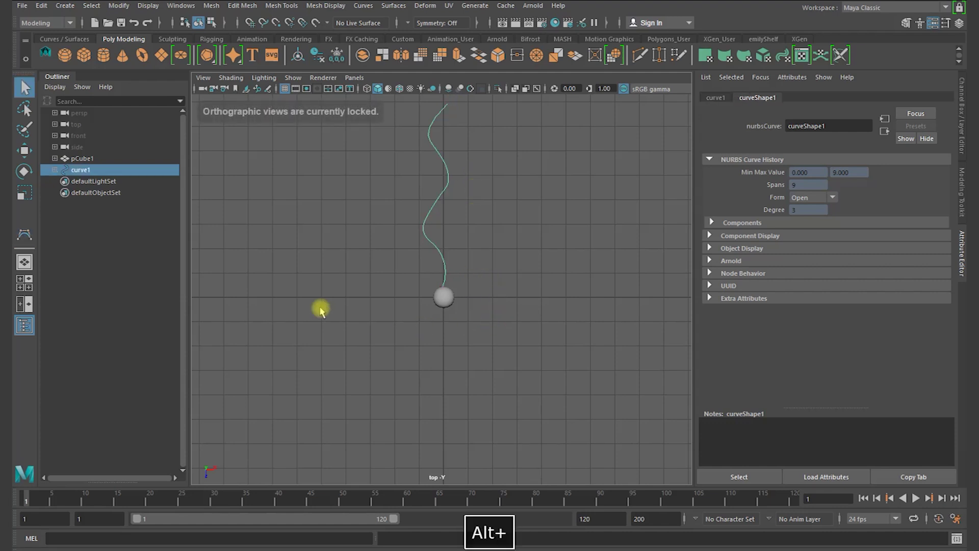
left_click(26, 262)
Step: Select the wavy curve1 in the perspective view
left_click_drag(526, 360, 375, 350, "alt")
left_click(433, 274)
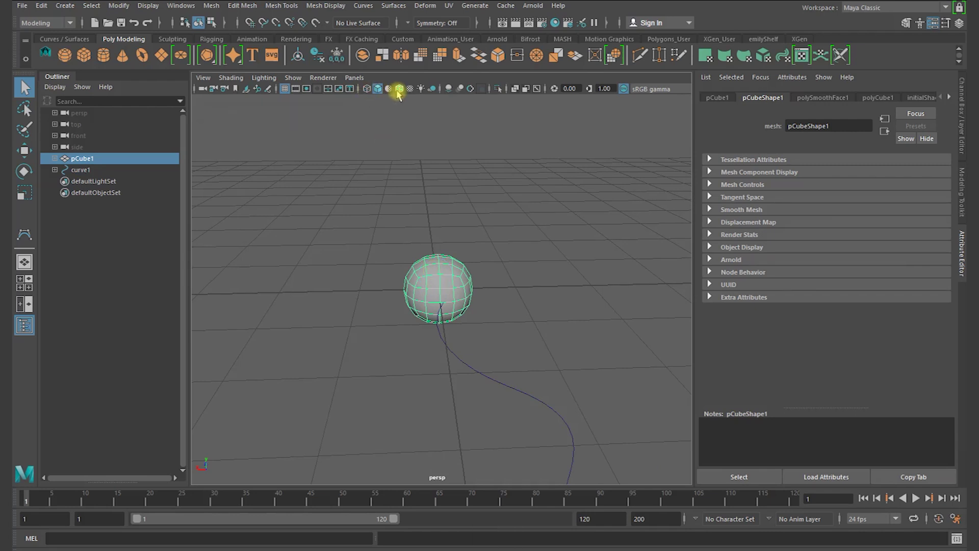
left_click(408, 411)
left_click_drag(365, 361, 494, 382, "alt")
left_click(492, 374)
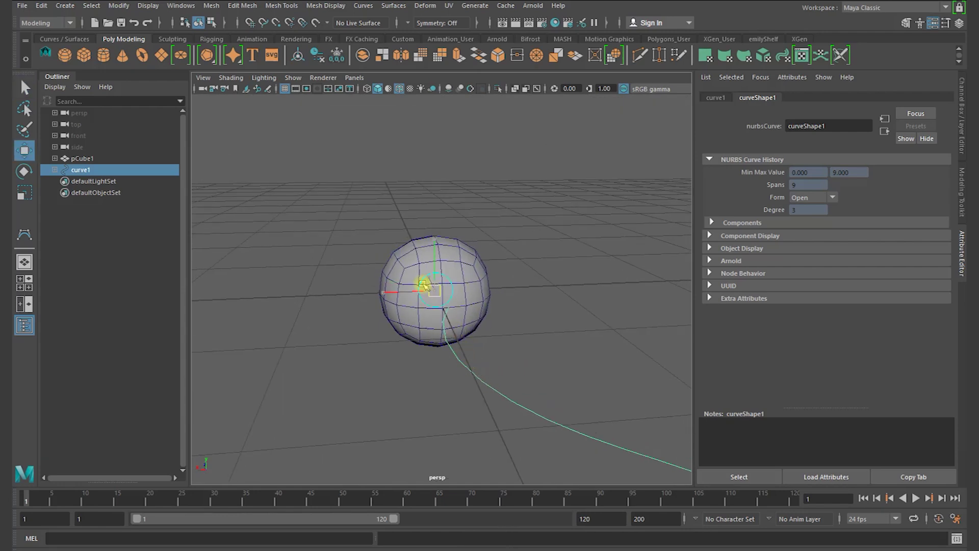
left_click_drag(404, 350, 490, 342, "alt")
Step: Duplicate the curve, rotate the copy down-left and place its start on the sphere
key("ctrl+d")
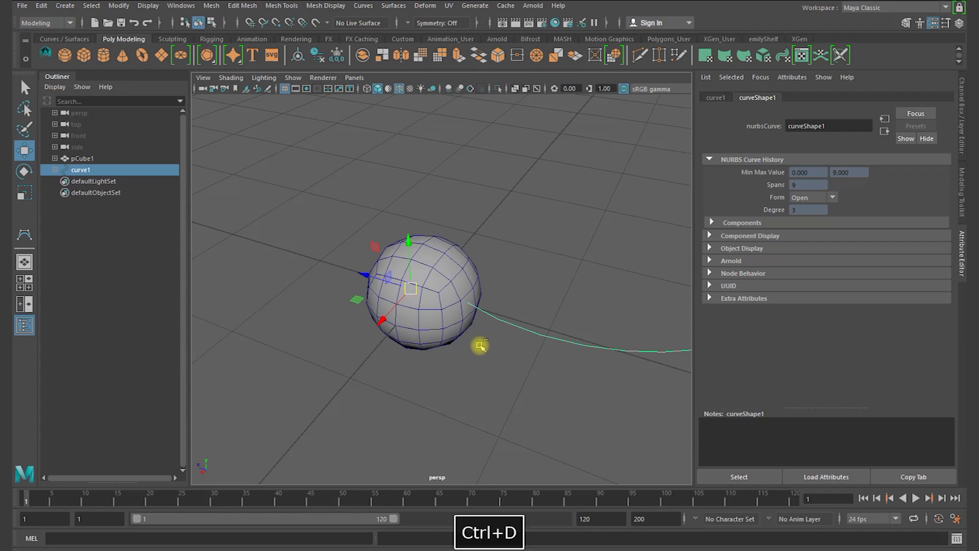
left_click_drag(414, 292, 385, 301)
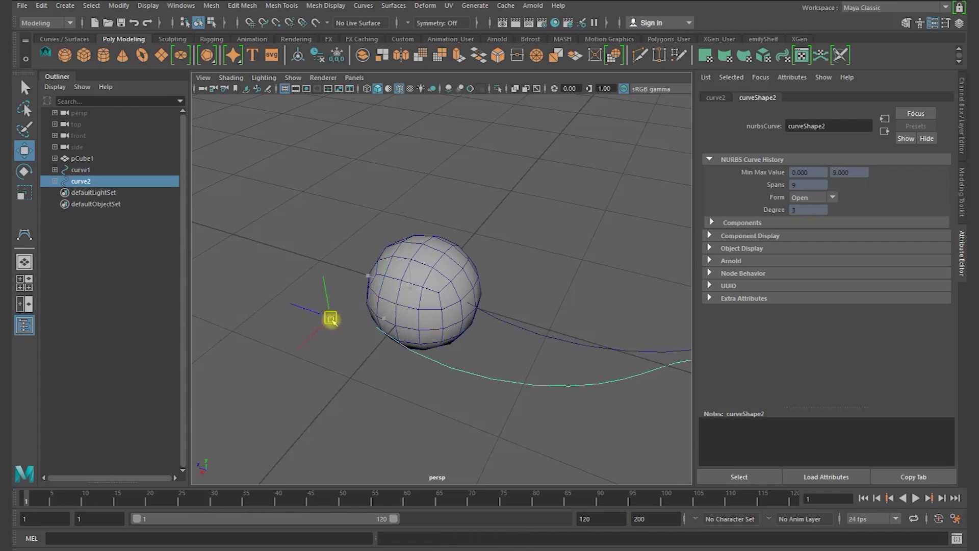
key("e")
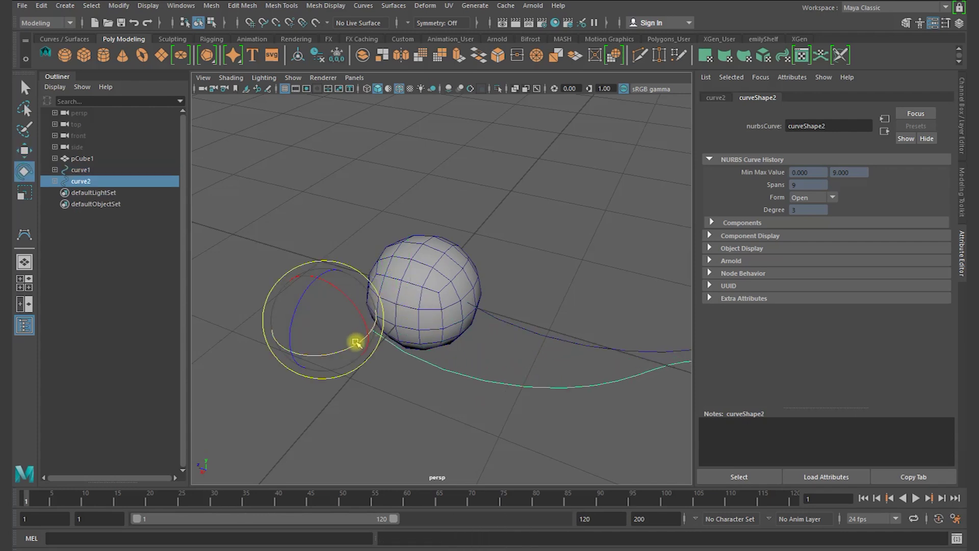
left_click_drag(355, 342, 278, 353)
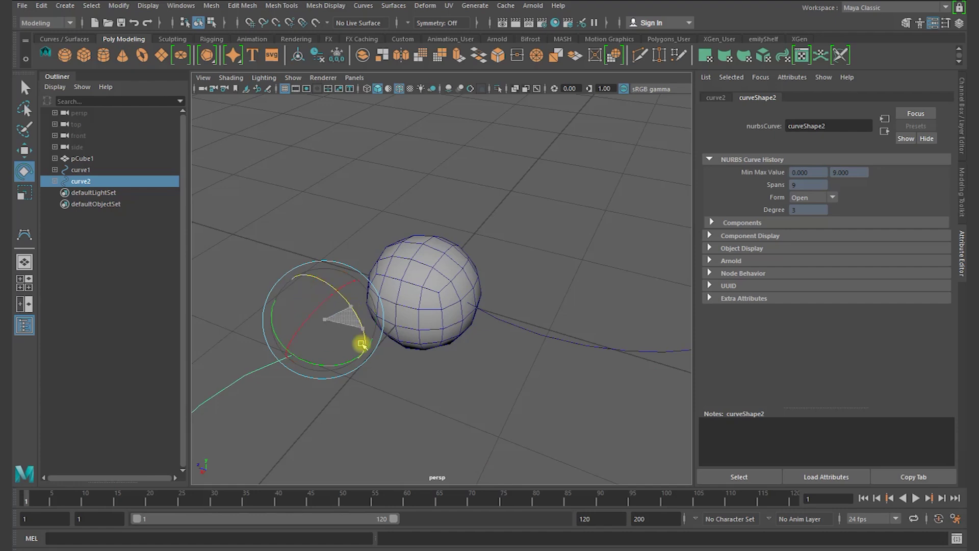
left_click_drag(361, 365, 360, 364)
key("w")
left_click_drag(331, 327, 431, 287)
left_click_drag(460, 403, 435, 328, "alt")
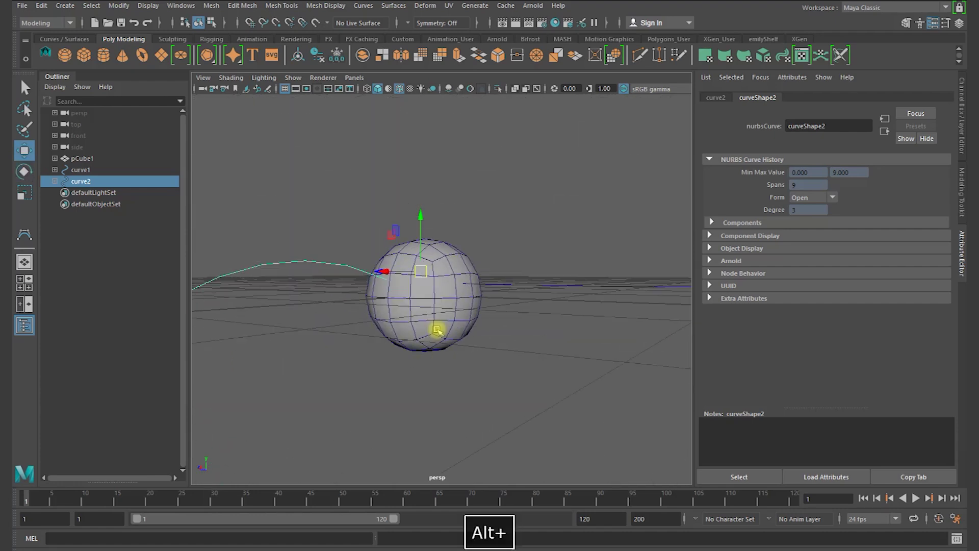
left_click_drag(411, 280, 426, 324, "alt")
Step: Make a third curve copy positioned and rotated to the left of the sphere
key("e")
key("w")
left_click_drag(424, 368, 313, 300, "alt")
key("ctrl+d")
key("e")
left_click_drag(353, 230, 372, 367, "alt")
key("w")
Step: Duplicate again and stand the fourth curve upright above the sphere
key("ctrl+d")
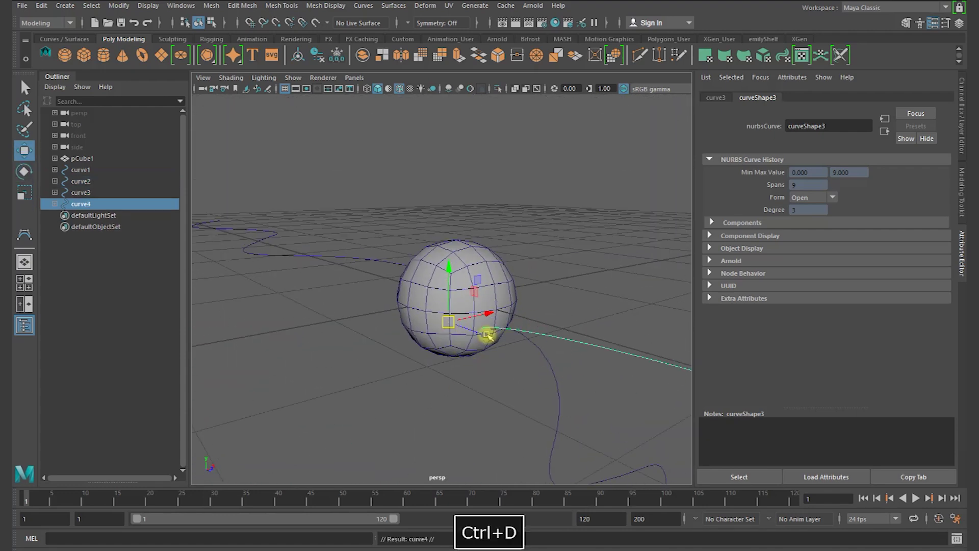
key("e")
left_click_drag(474, 239, 435, 188)
key("w")
left_click_drag(429, 284, 468, 292, "alt")
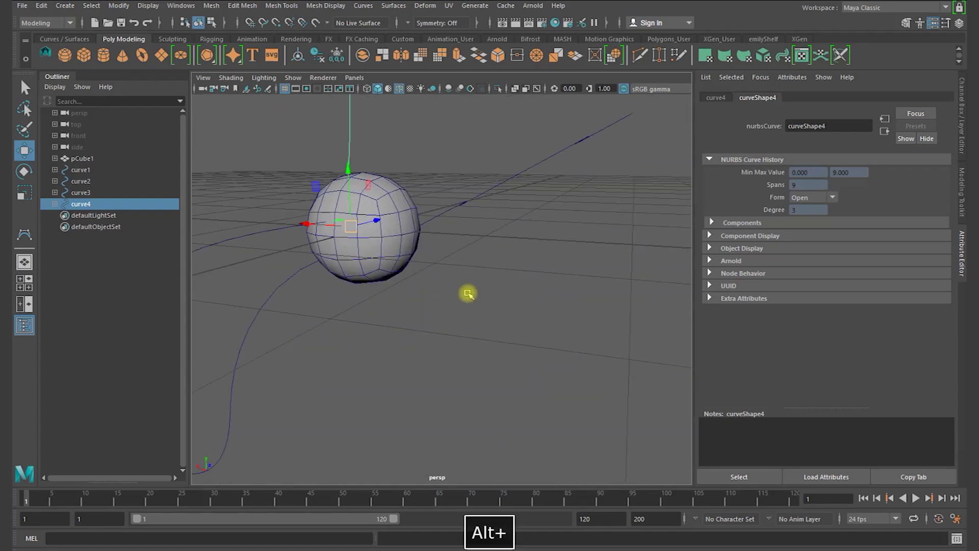
Step: Duplicate to curve5, turn it to a new direction, and clear the selection
key("ctrl+d")
key("e")
left_click_drag(472, 380, 516, 282)
key("w")
right_click_drag(516, 282, 540, 299, "alt")
left_click_drag(540, 300, 534, 249, "alt")
right_click_drag(533, 250, 531, 217, "alt")
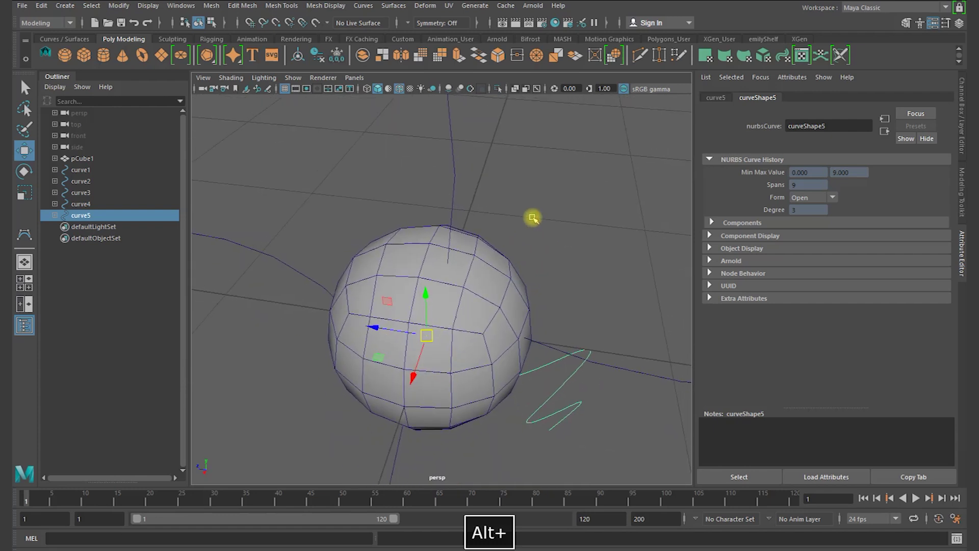
left_click(533, 235)
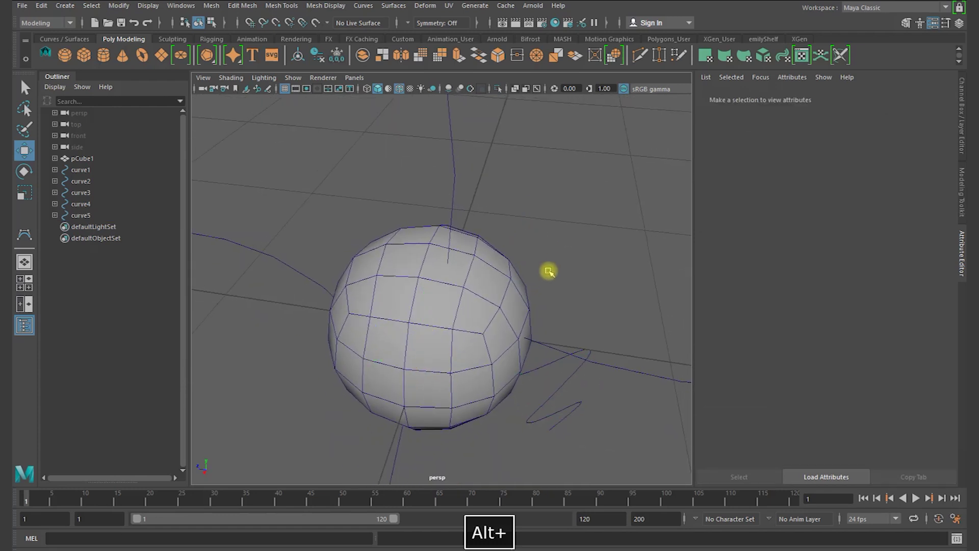
Step: Extrude the sphere's top face along the upright curve with 25 divisions
right_click(441, 277)
left_click(442, 277)
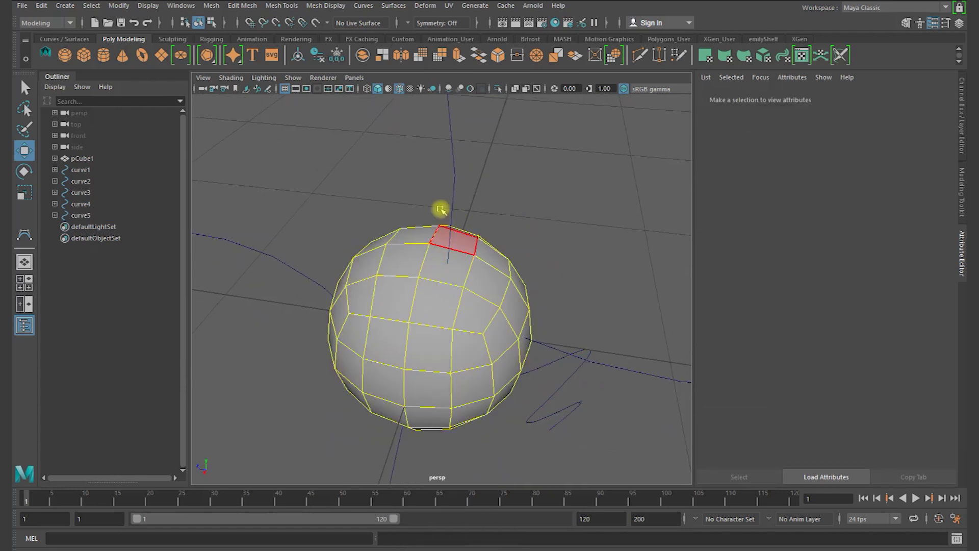
left_click(449, 157, "shift")
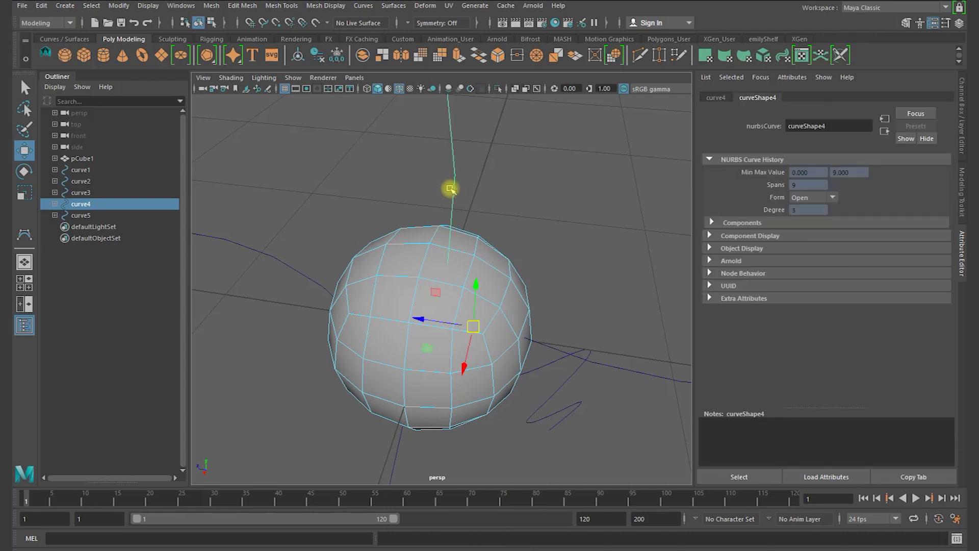
left_click(438, 271, "shift")
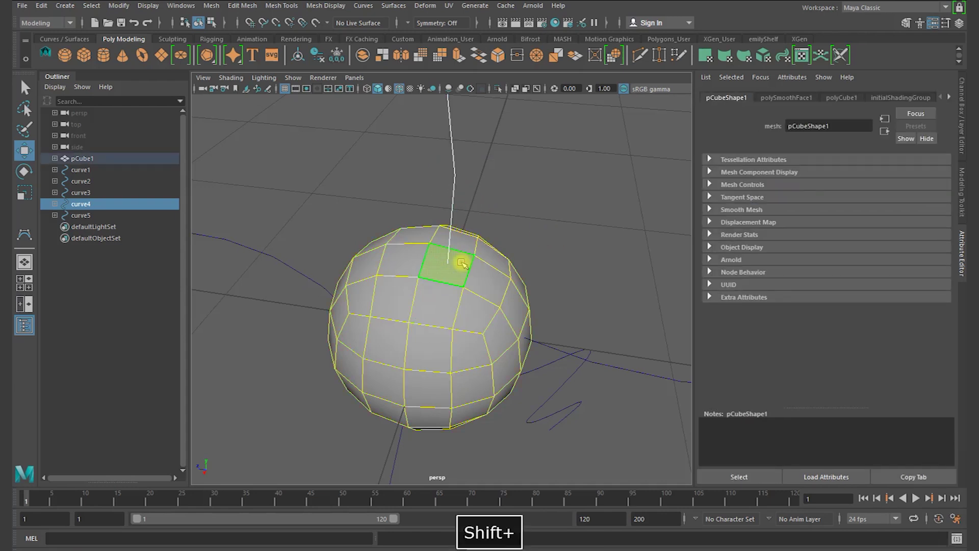
key("ctrl+e")
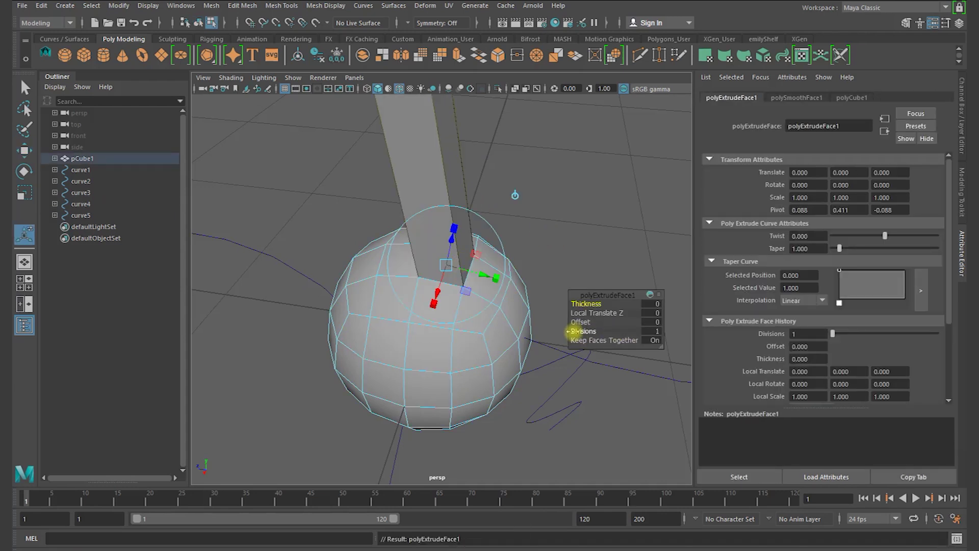
left_click_drag(573, 332, 902, 319)
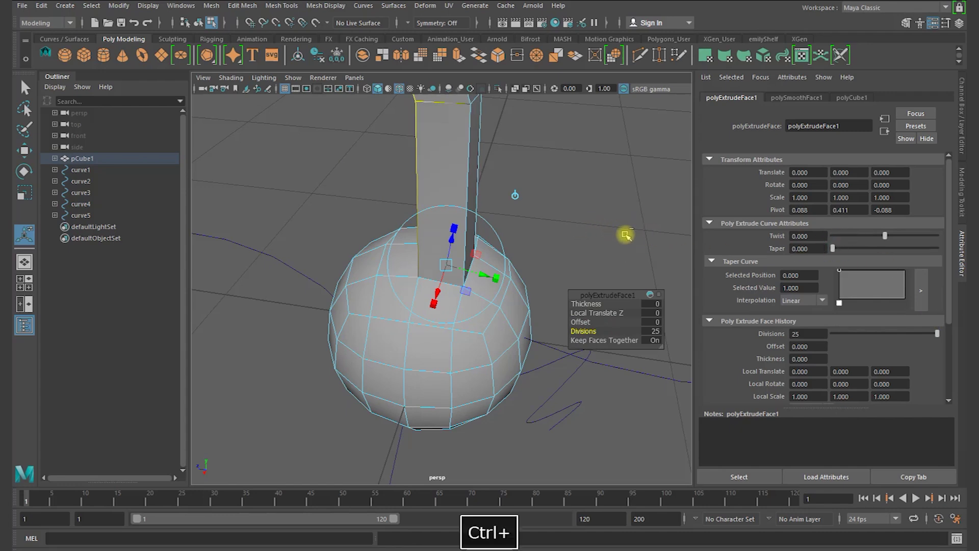
Step: Set the extrusion's Taper to 0.33 so the tube narrows toward its tip
right_click_drag(626, 235, 399, 223, "alt")
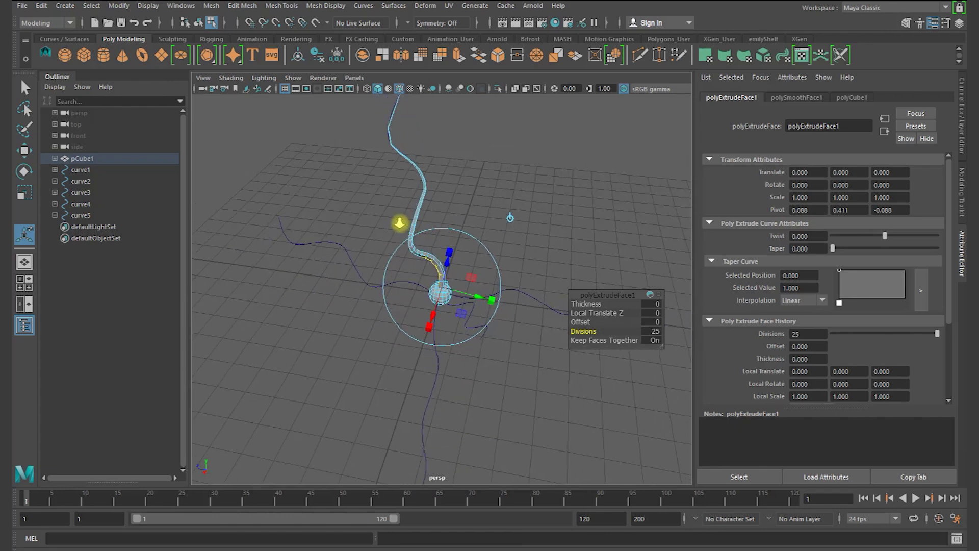
left_click_drag(445, 201, 500, 256, "alt")
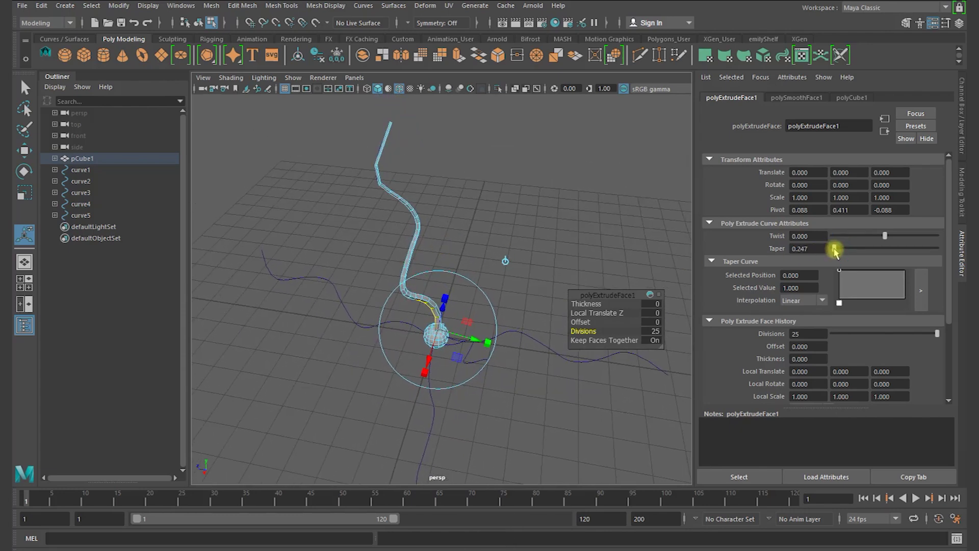
left_click_drag(542, 207, 490, 203, "alt")
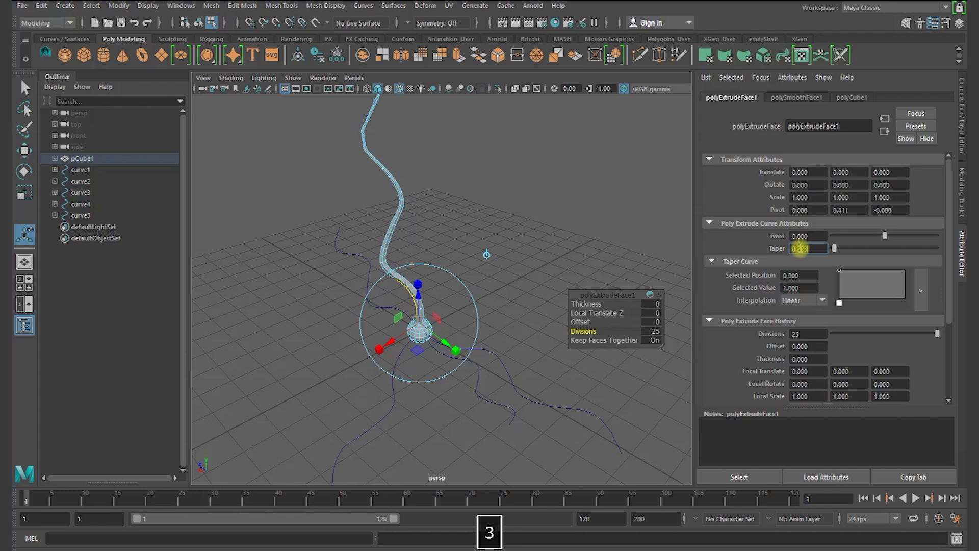
key("BackSpace")
type("3")
Step: Extrude a front sphere face along curve1 with 25 divisions and 0.23 taper
left_click(469, 238)
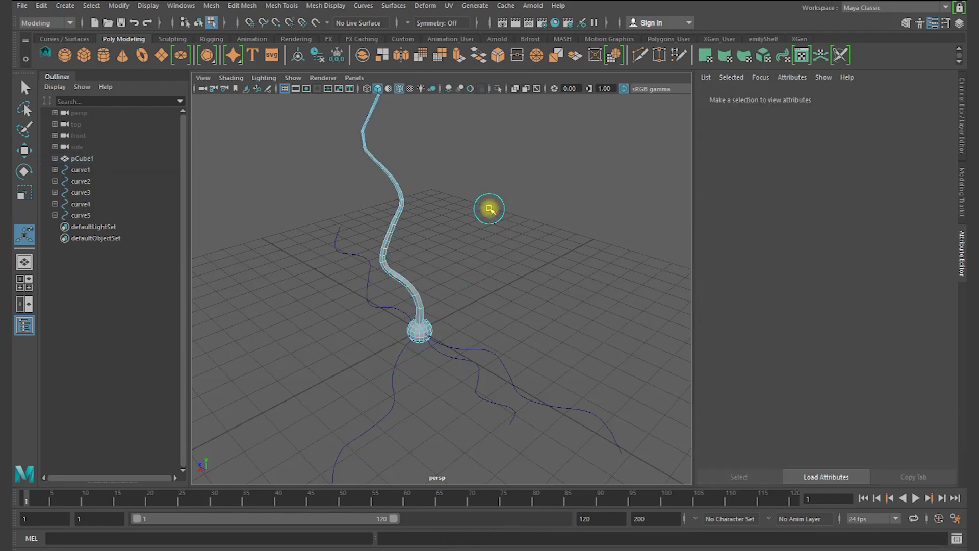
left_click_drag(461, 236, 459, 277, "alt")
right_click_drag(459, 278, 635, 267, "alt")
left_click_drag(635, 266, 541, 287, "alt")
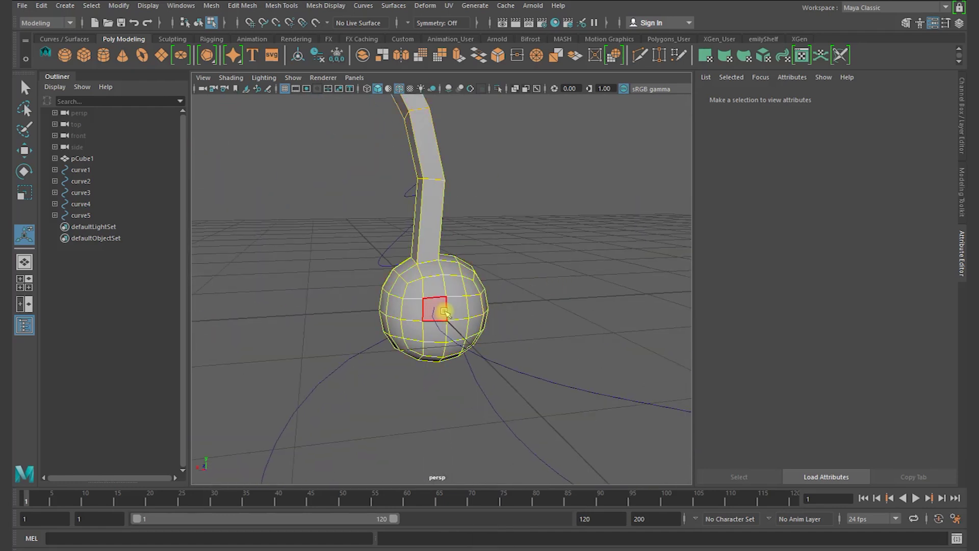
right_click_drag(556, 280, 616, 258)
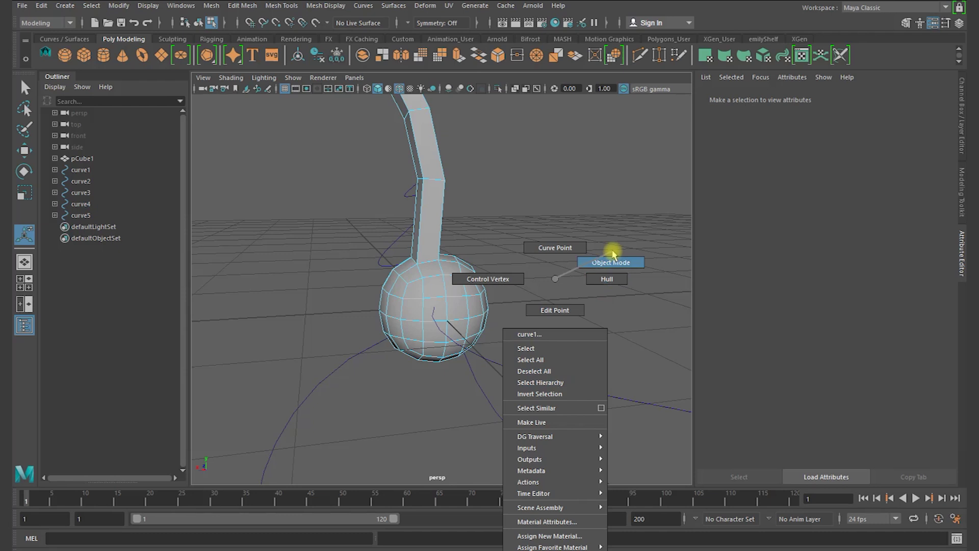
left_click(476, 284)
right_click_drag(438, 256, 439, 278)
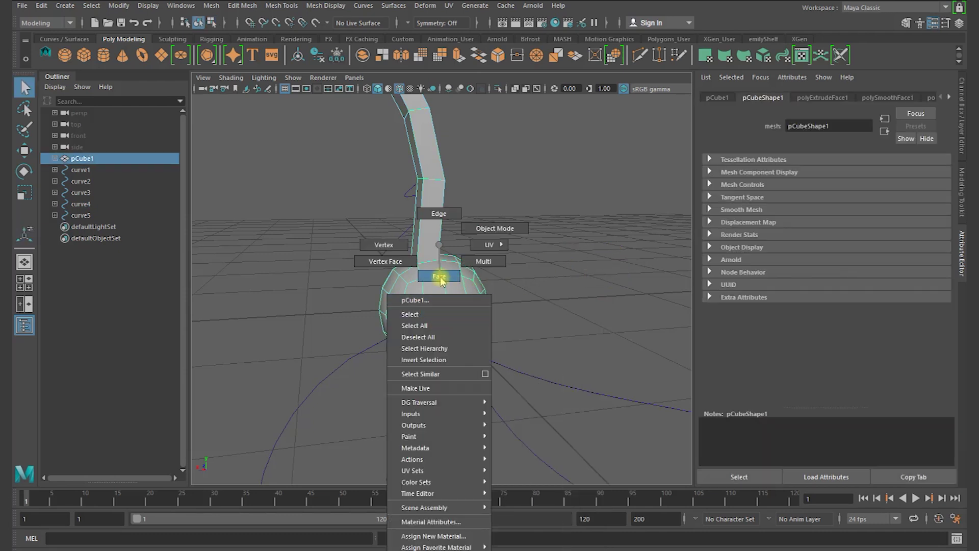
left_click(437, 308)
left_click(618, 411, "shift")
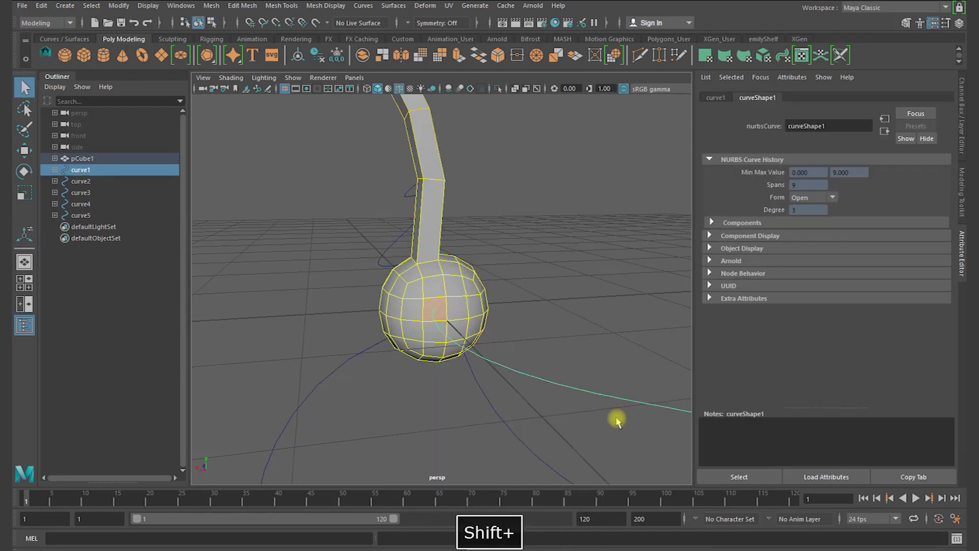
key("g")
left_click_drag(602, 337, 912, 312)
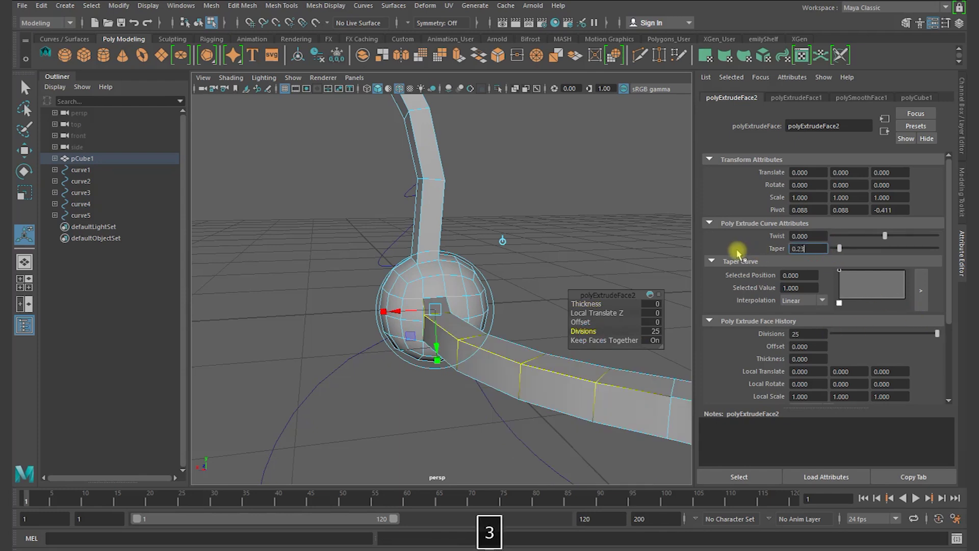
key("Return")
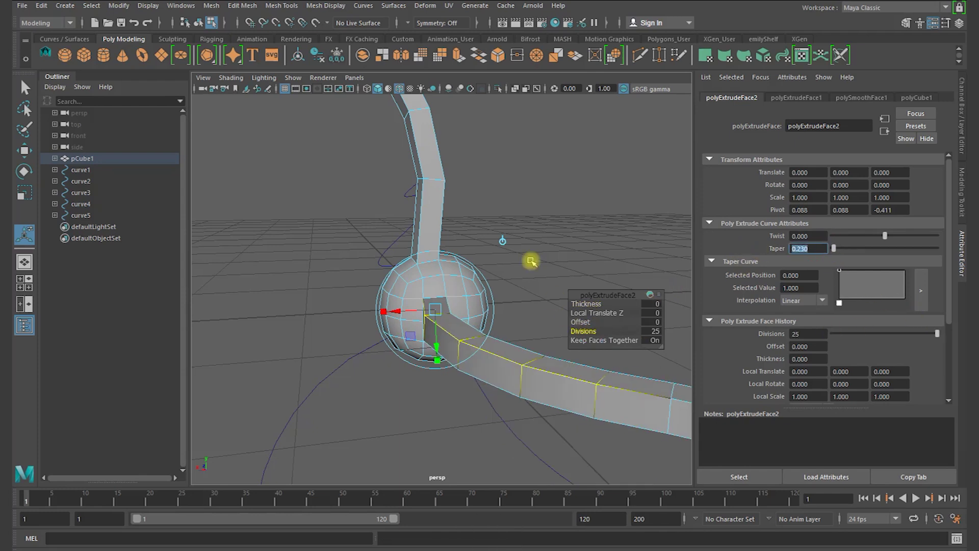
Step: Extrude another sphere face along curve3 with 25 divisions and a new taper
left_click(567, 268)
left_click_drag(431, 382, 387, 312, "alt")
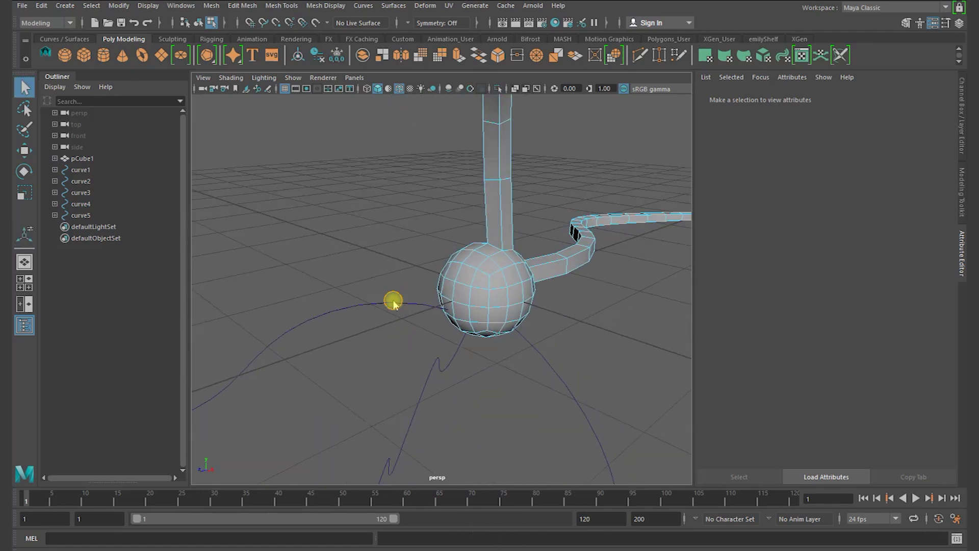
key("q")
key("F8")
left_click(400, 305)
right_click_drag(448, 278, 405, 293)
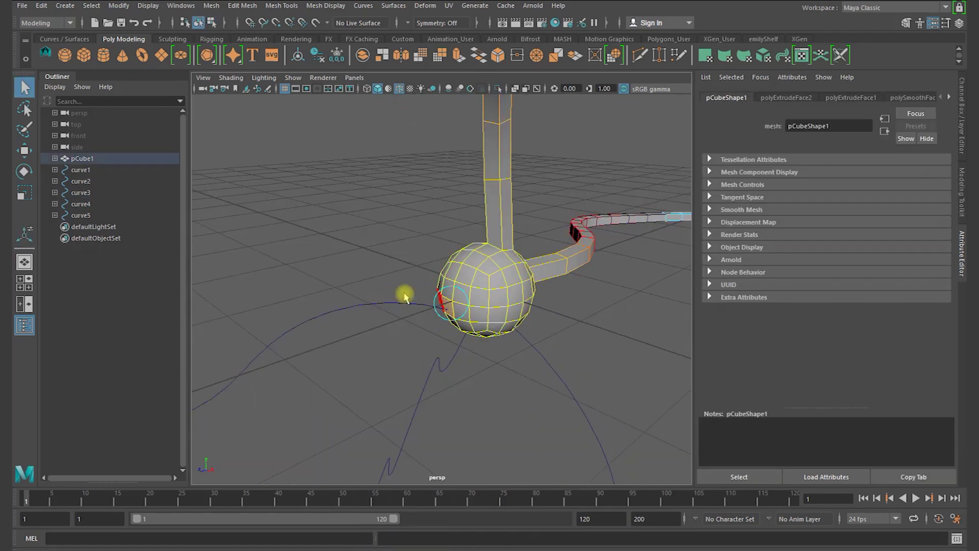
left_click(393, 306, "shift")
key("ctrl+e")
left_click(574, 331)
middle_click_drag(574, 331, 826, 249)
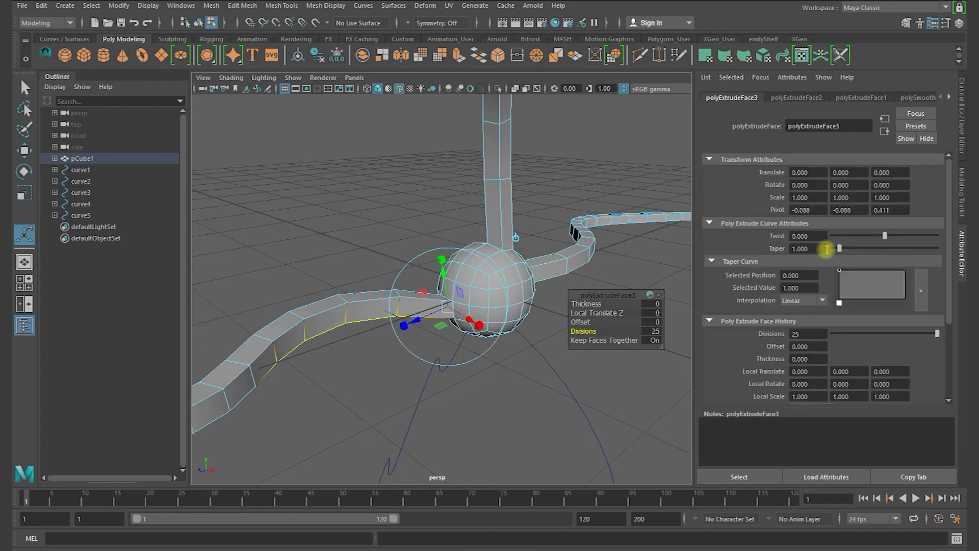
type("0")
key("Return")
Step: Extrude a low face of the sphere along curve2
left_click(400, 401)
left_click_drag(400, 400, 421, 319, "alt")
right_click_drag(339, 207, 408, 338, "alt")
left_click_drag(409, 339, 324, 225, "alt")
left_click(323, 224)
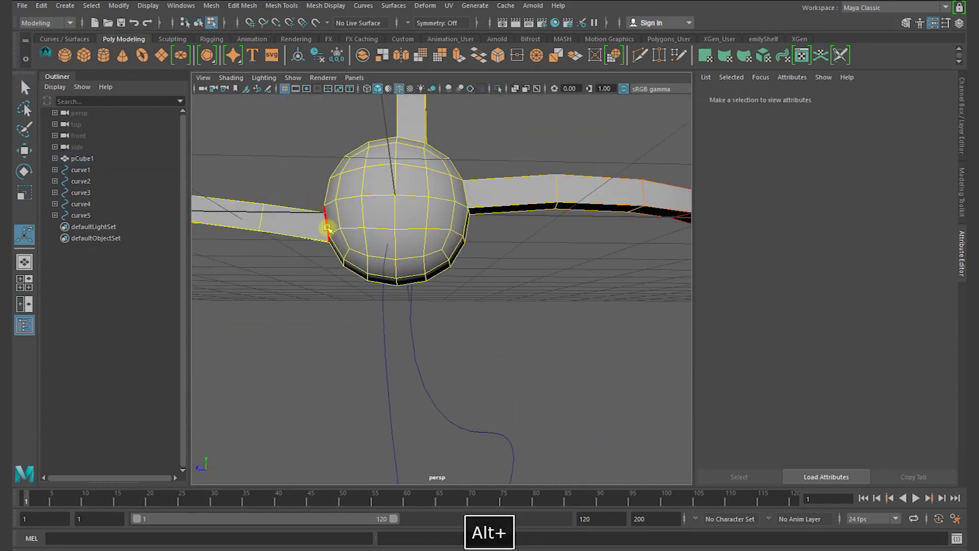
key("F8")
right_click_drag(367, 246, 382, 255)
left_click(396, 331, "shift")
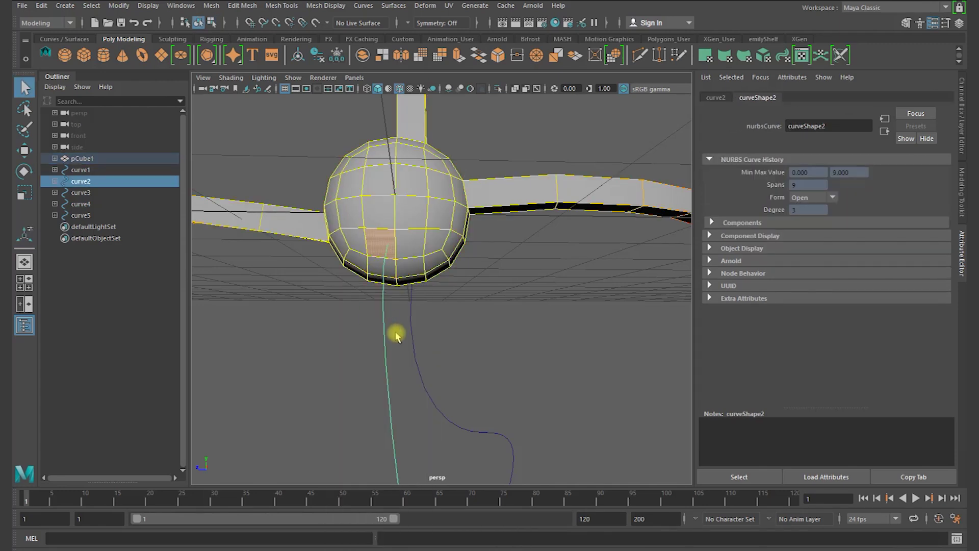
key("ctrl+e")
key("Return")
Step: Extrude a bottom face along the last curve and adjust its taper
left_click(501, 339)
left_click_drag(500, 339, 446, 244, "alt")
right_click_drag(446, 245, 449, 274)
left_click(443, 273)
left_click(449, 333, "shift")
key("g")
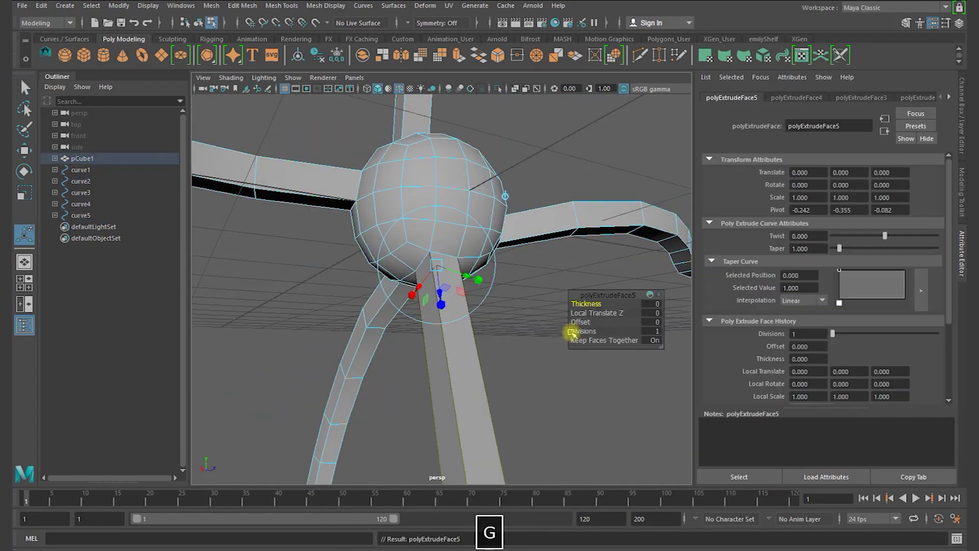
left_click(790, 249)
key("Return")
left_click(561, 275)
left_click_drag(561, 275, 436, 280, "alt")
right_click_drag(450, 244, 499, 229)
left_click(573, 367)
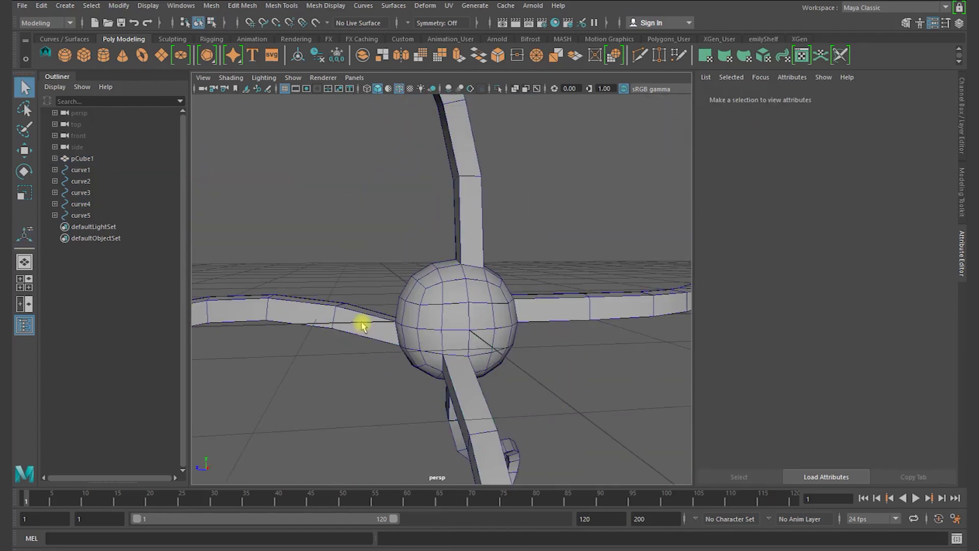
Step: Turn on Smooth Mesh Preview for pCube1 and reselect the neuron mesh
left_click_drag(357, 224, 554, 462)
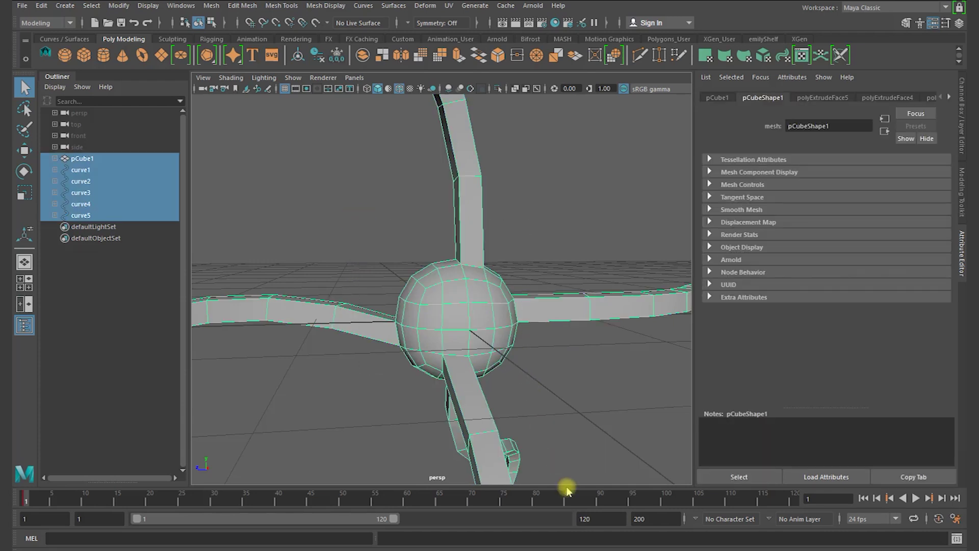
left_click(763, 210)
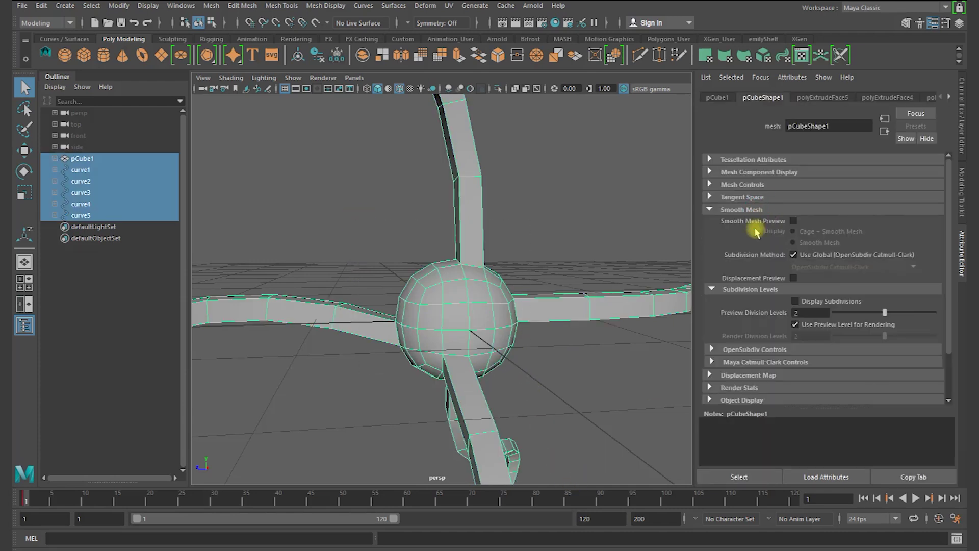
left_click(793, 221)
left_click(635, 377)
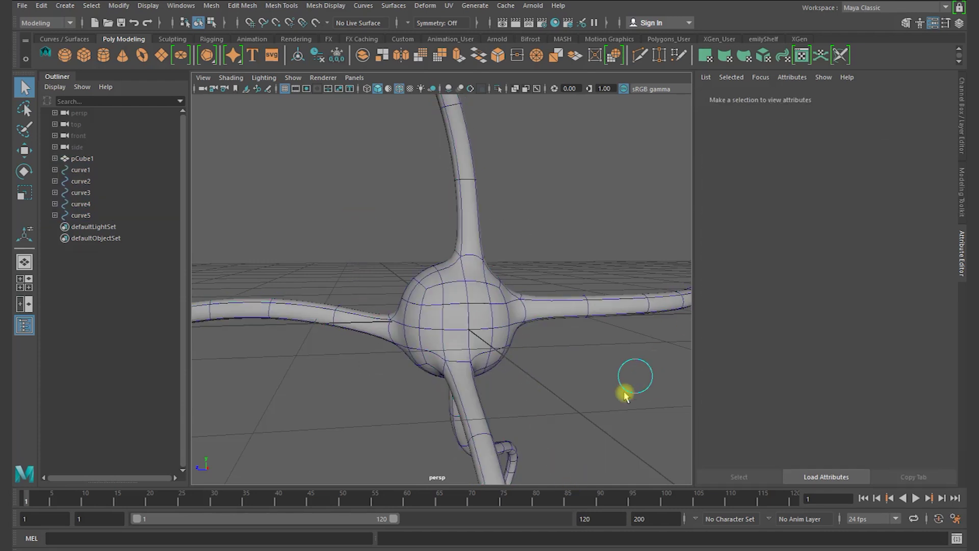
left_click_drag(626, 391, 572, 387, "alt")
left_click(452, 302)
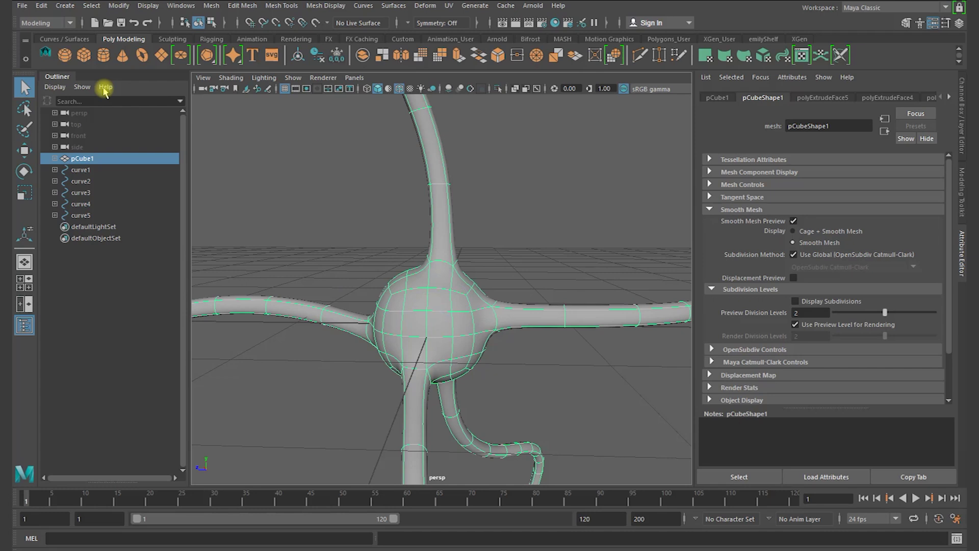
Step: Switch to the Sculpting shelf and shrink the sculpt brush size
left_click(172, 38)
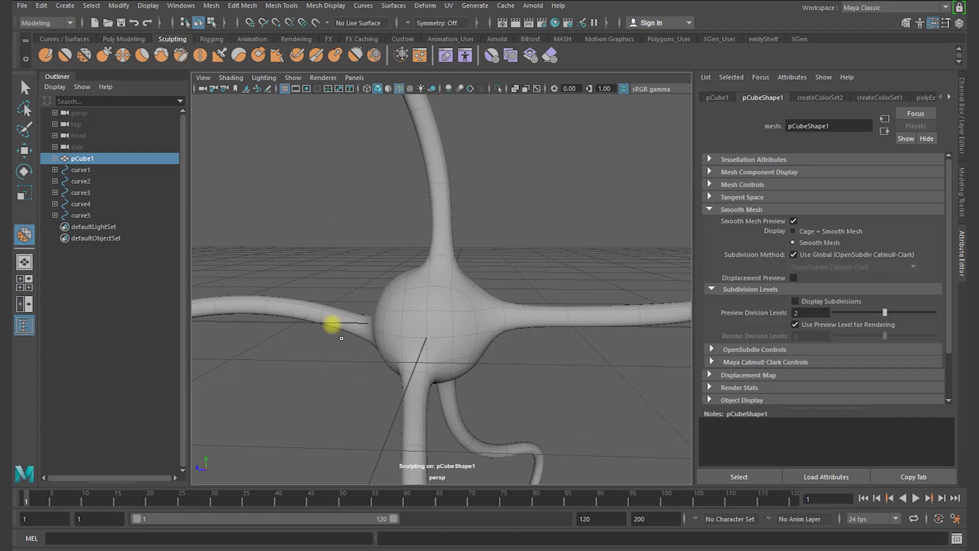
mouse_move(373, 335)
left_mouse_down()
mouse_move(373, 348)
mouse_move(421, 341)
left_mouse_up()
left_click_drag(550, 386, 427, 336, "alt")
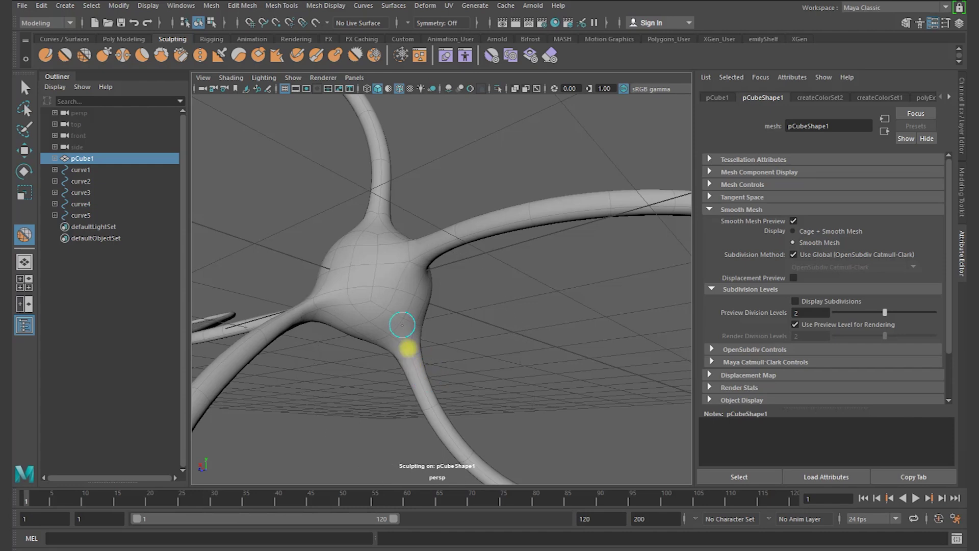
left_click_drag(429, 354, 500, 258, "alt")
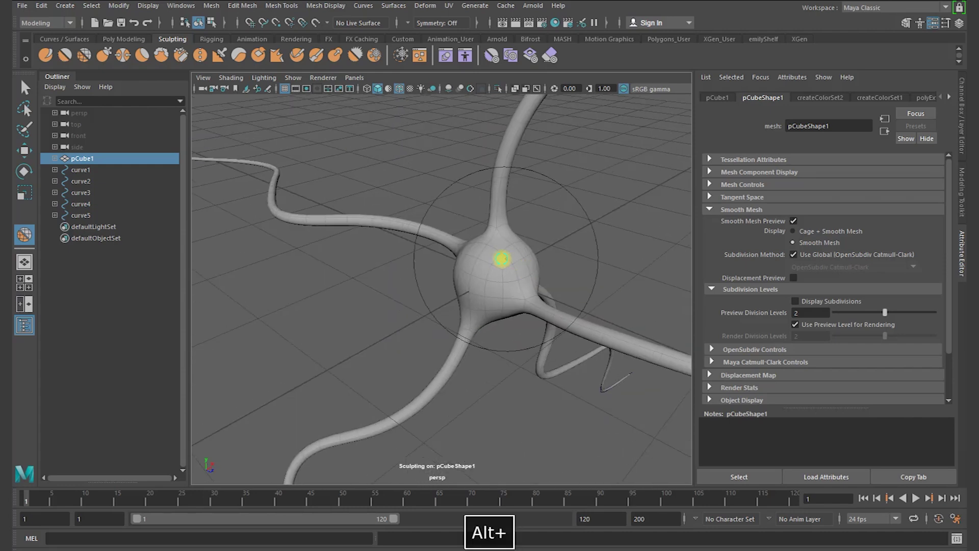
left_click_drag(476, 332, 345, 332, "alt")
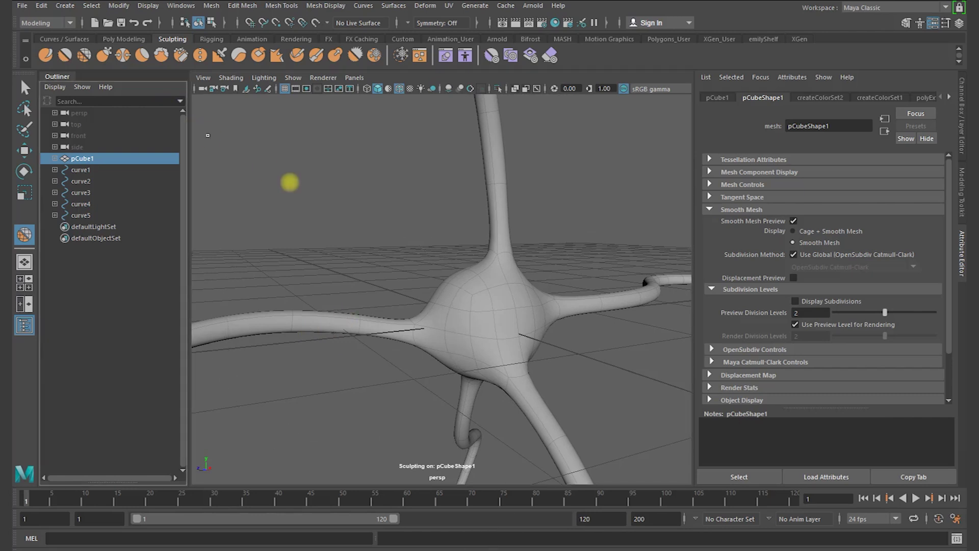
left_click_drag(289, 182, 363, 210, "alt")
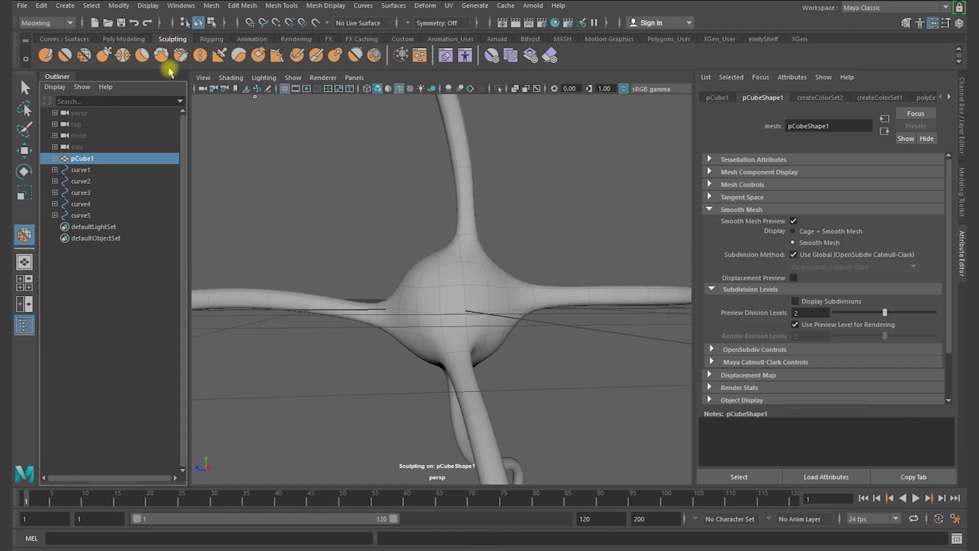
Step: Sculpt the arm-to-body junctions smooth with two sculpting brushes, then exit sculpting
left_click(104, 56)
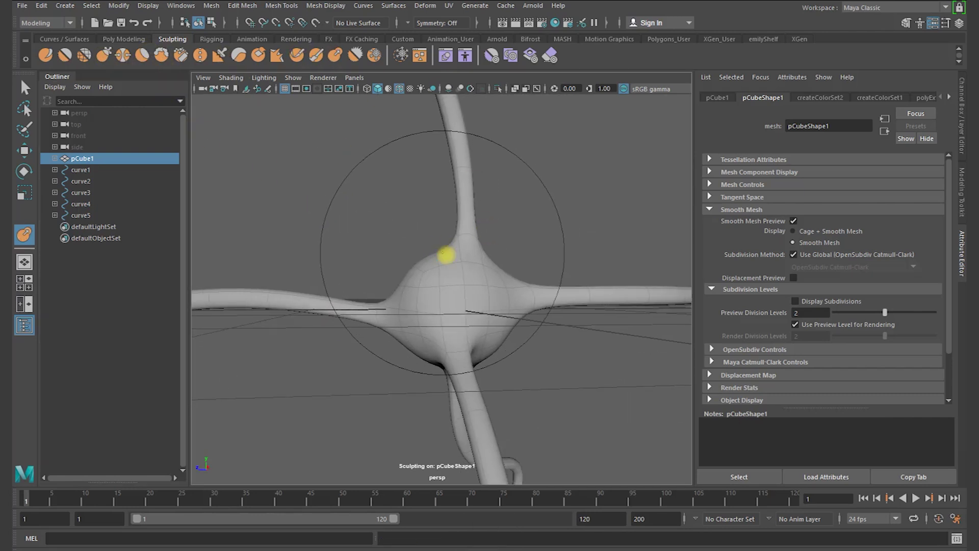
mouse_move(446, 239)
left_mouse_down("alt")
mouse_move(415, 322)
mouse_move(490, 353)
mouse_move(452, 332)
mouse_move(542, 332)
mouse_move(540, 258)
mouse_move(409, 391)
left_mouse_up("alt")
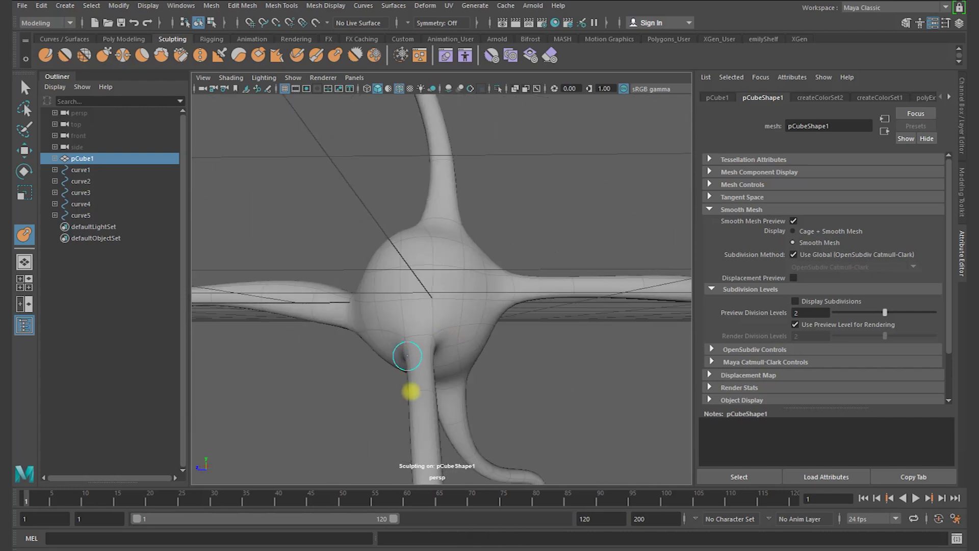
left_click_drag(518, 295, 390, 288, "alt")
left_click(65, 55)
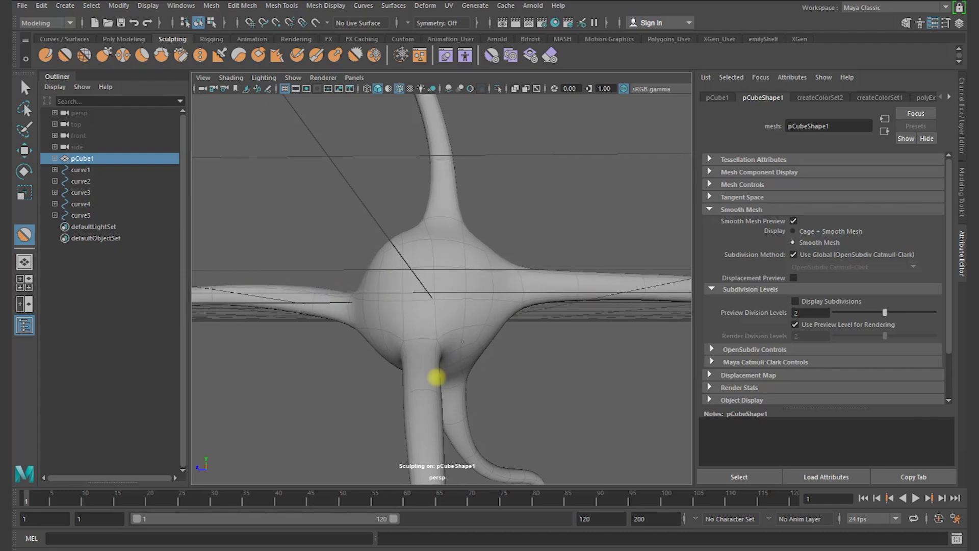
left_click_drag(435, 375, 484, 344, "alt")
mouse_move(594, 271)
left_mouse_down("alt")
mouse_move(454, 225)
mouse_move(485, 359)
mouse_move(436, 321)
mouse_move(653, 351)
mouse_move(466, 344)
mouse_move(485, 384)
mouse_move(441, 431)
mouse_move(477, 400)
mouse_move(500, 404)
left_mouse_up("alt")
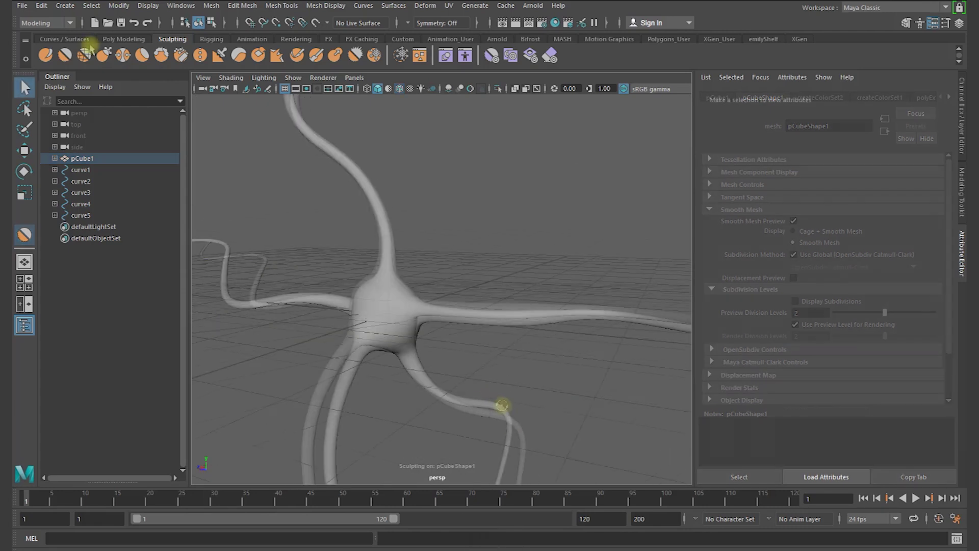
key("q")
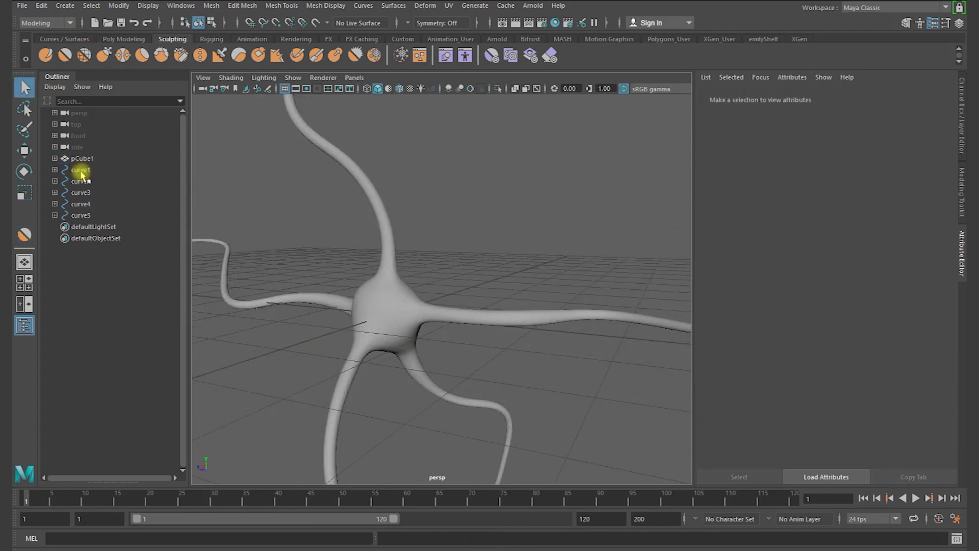
Step: Create a polygon cube and smooth it into a sphere with 2 divisions
left_click(110, 39)
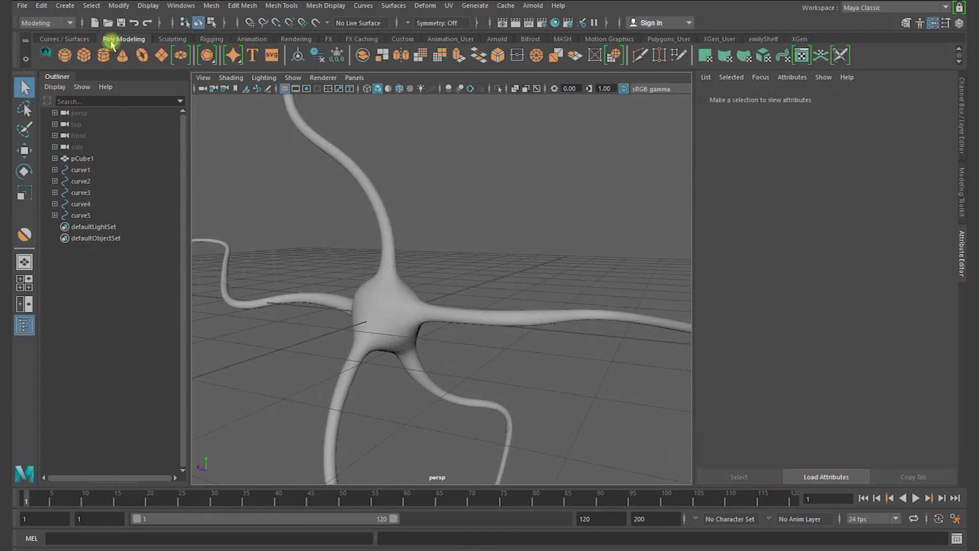
left_click(84, 55)
key("space")
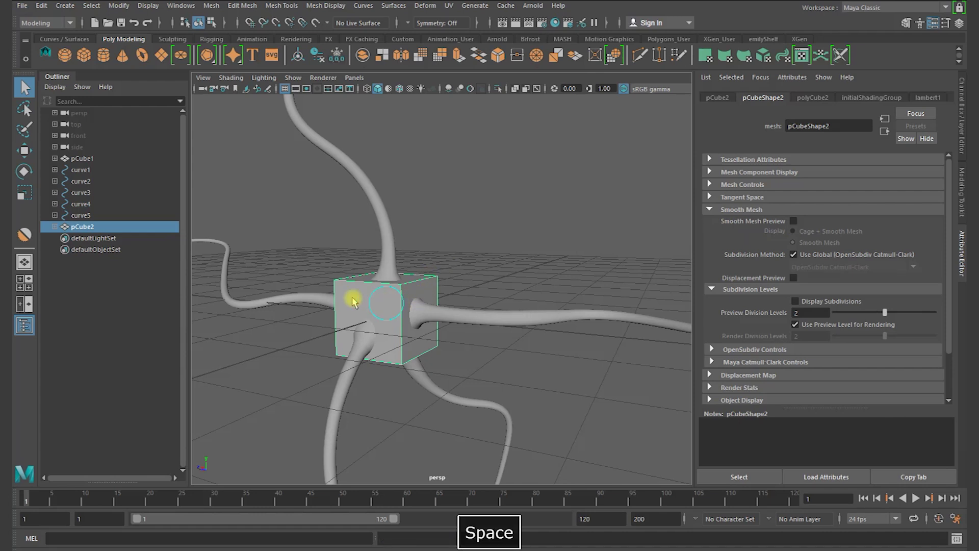
left_click_drag(207, 320, 240, 159)
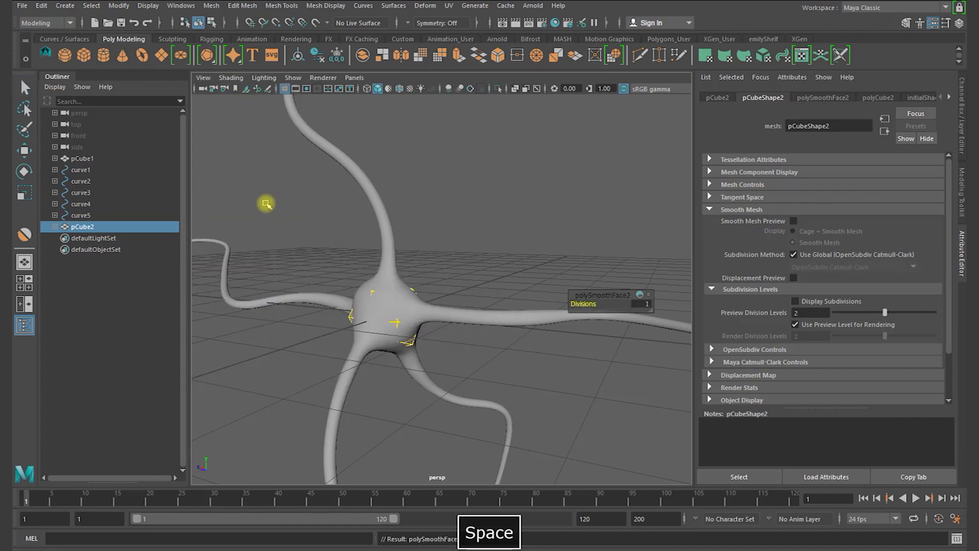
key("2")
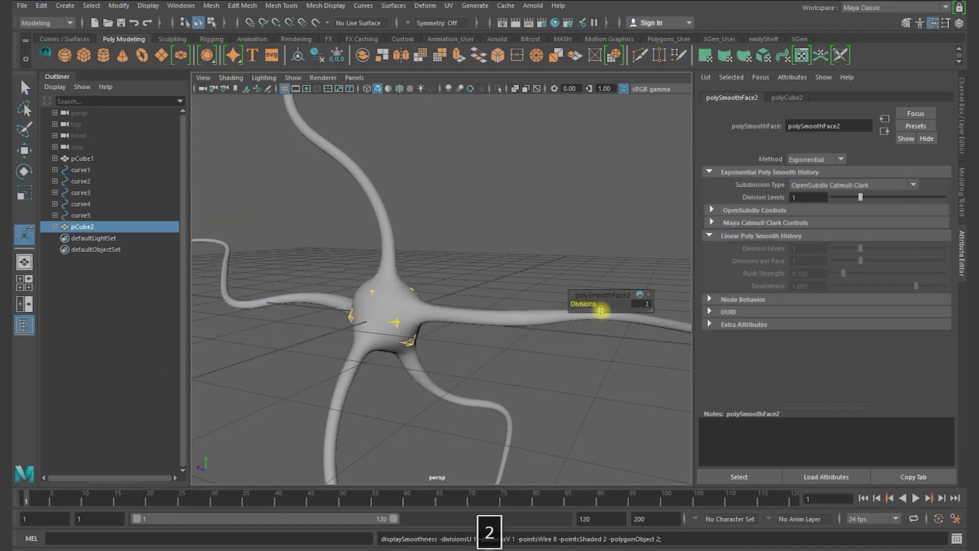
left_click(641, 304)
type("2")
key("Return")
Step: In wireframe, scale the smoothed cube pCube2 down to a small bead at the neuron centre
left_click(437, 343)
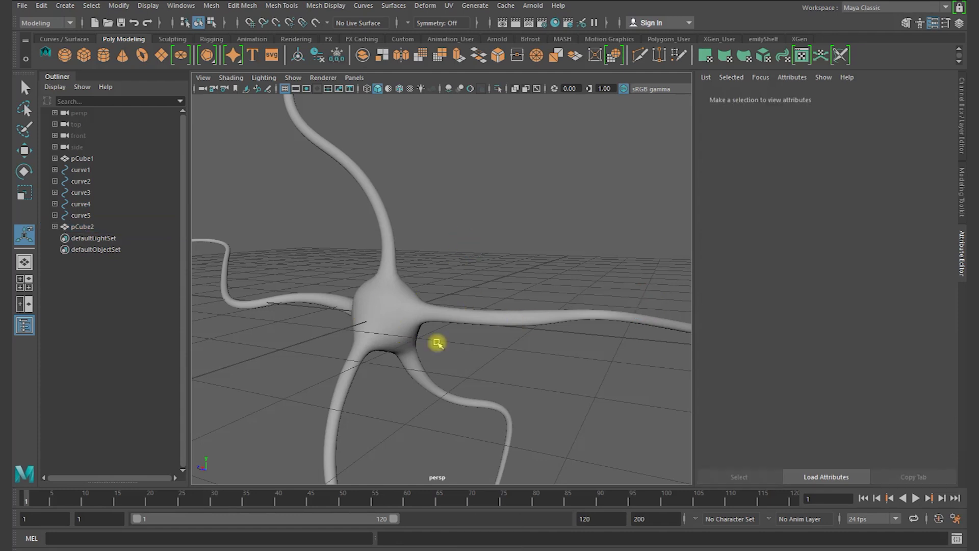
key("4")
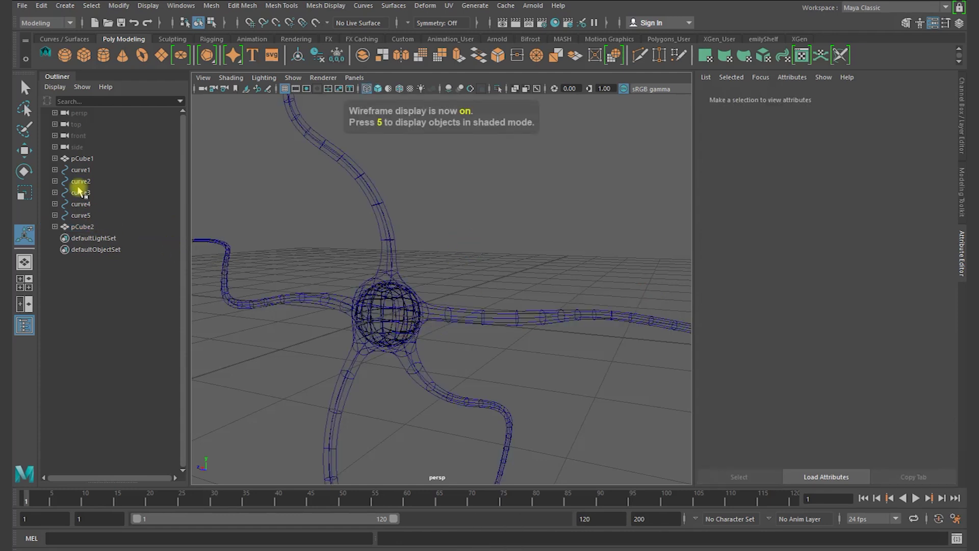
left_click(78, 227)
key("e")
key("r")
left_click_drag(389, 315, 344, 319)
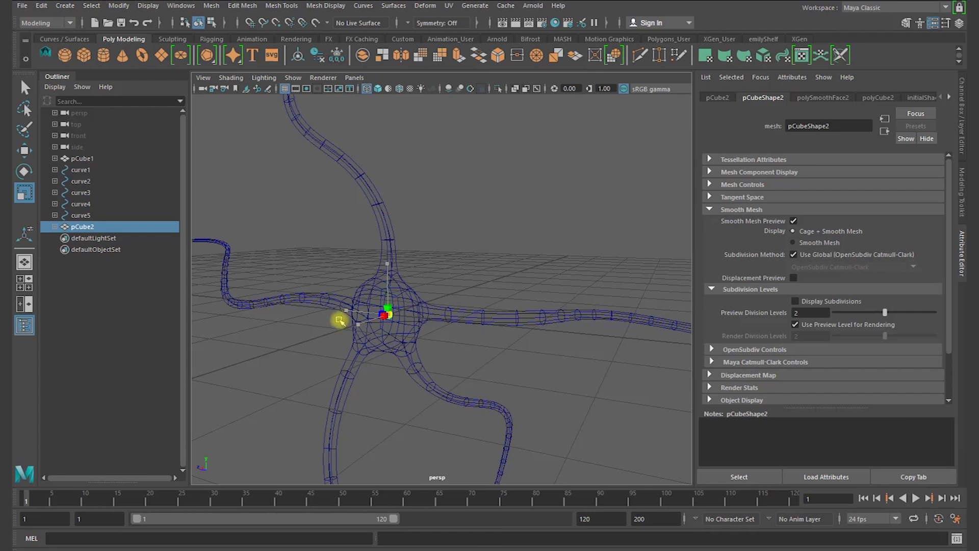
left_click(293, 341)
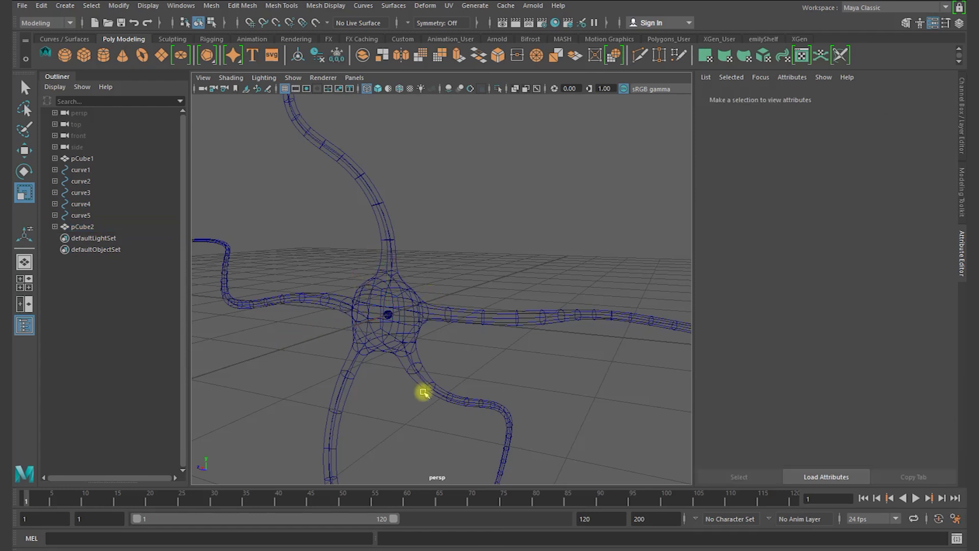
Step: Duplicate the small sphere pCube2 four times, then reselect pCube2
left_click(83, 227)
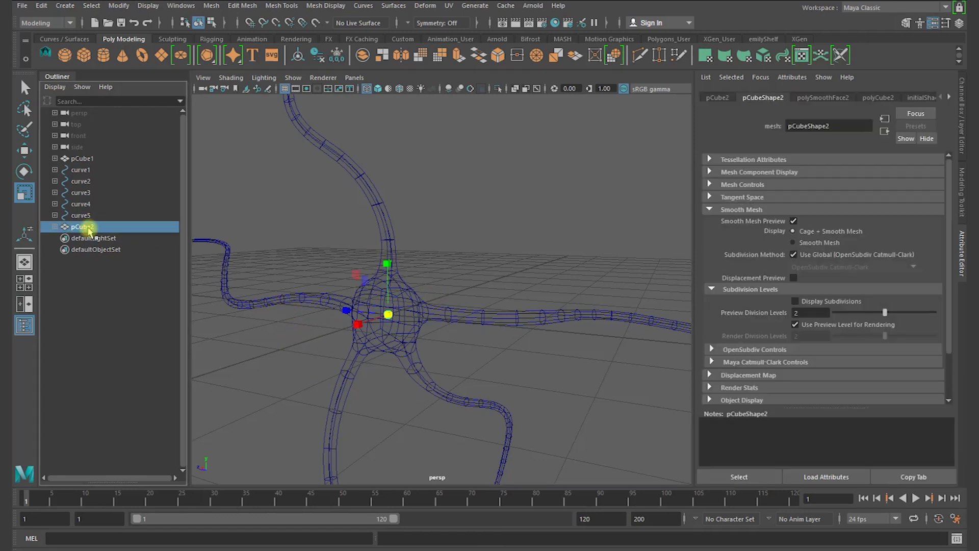
key("ctrl+d")
key("ctrl+d")
key("ctrl+d")
key("ctrl+d")
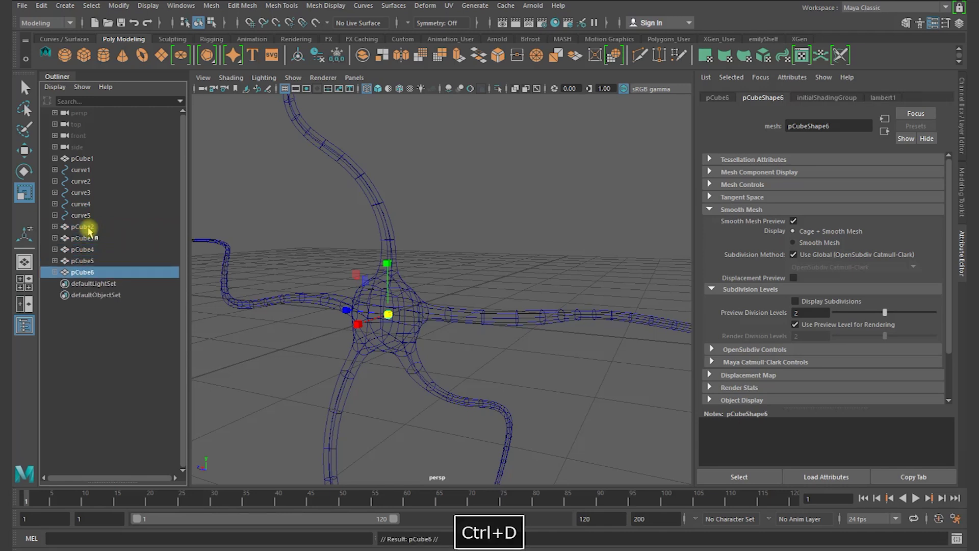
left_click(95, 355)
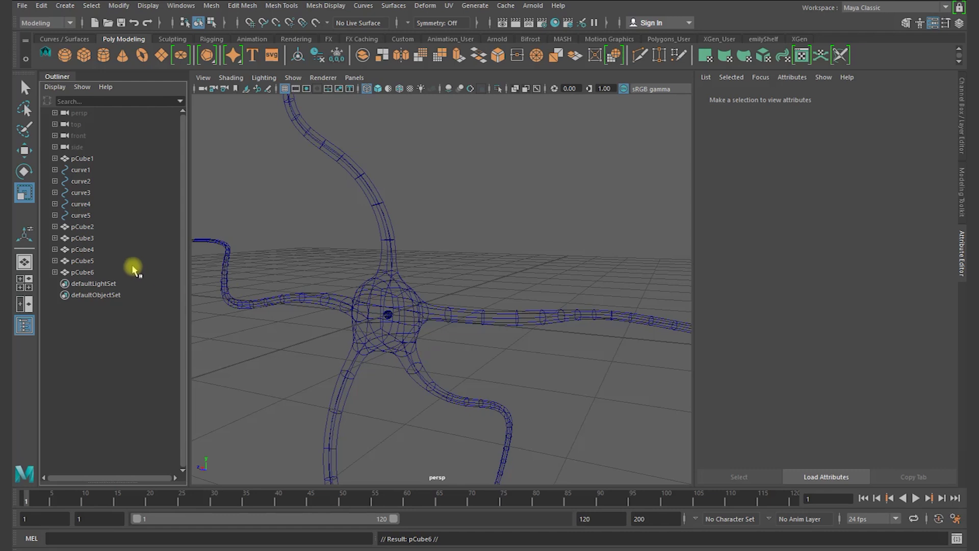
left_click(81, 226)
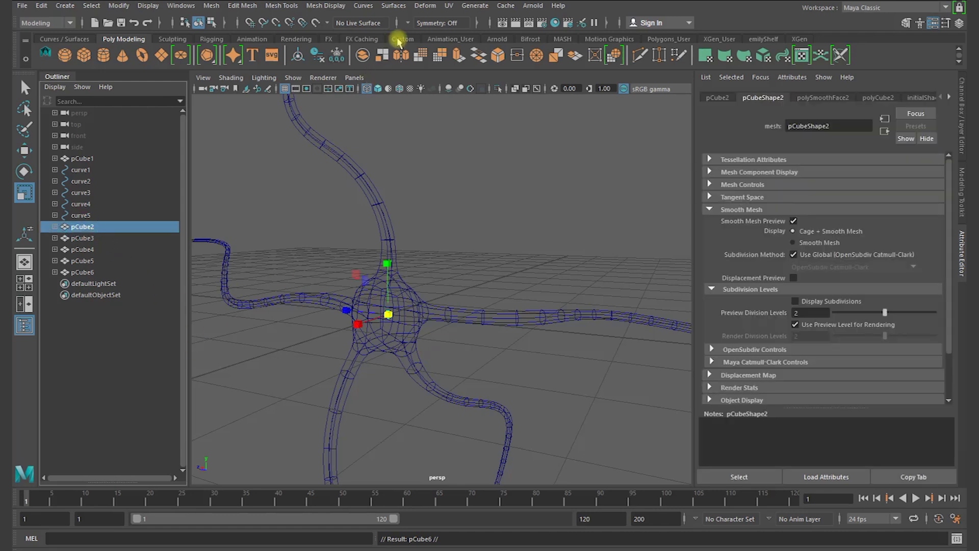
left_click(564, 40)
Step: Build MASH1 from pCube2 and add a Curve node to it
left_click(46, 55)
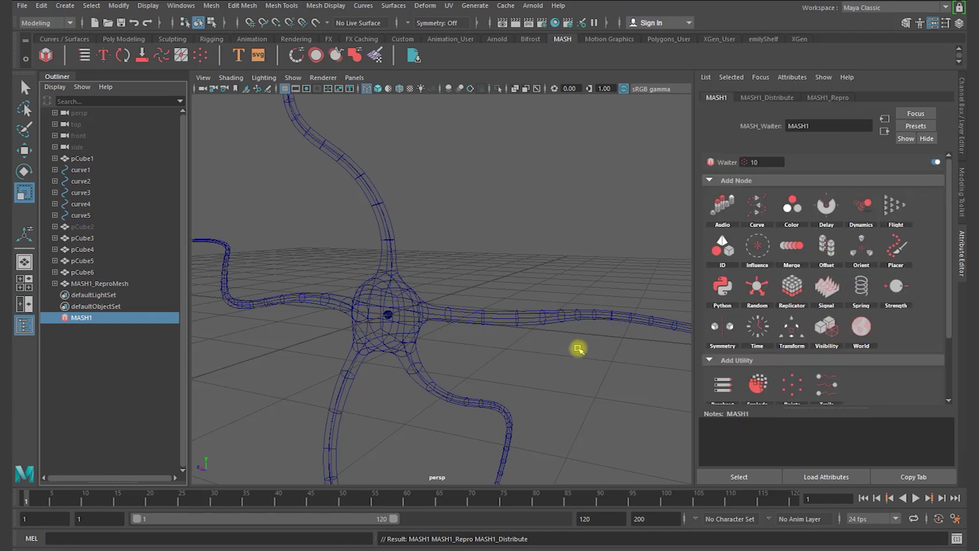
left_click_drag(565, 341, 484, 402, "alt")
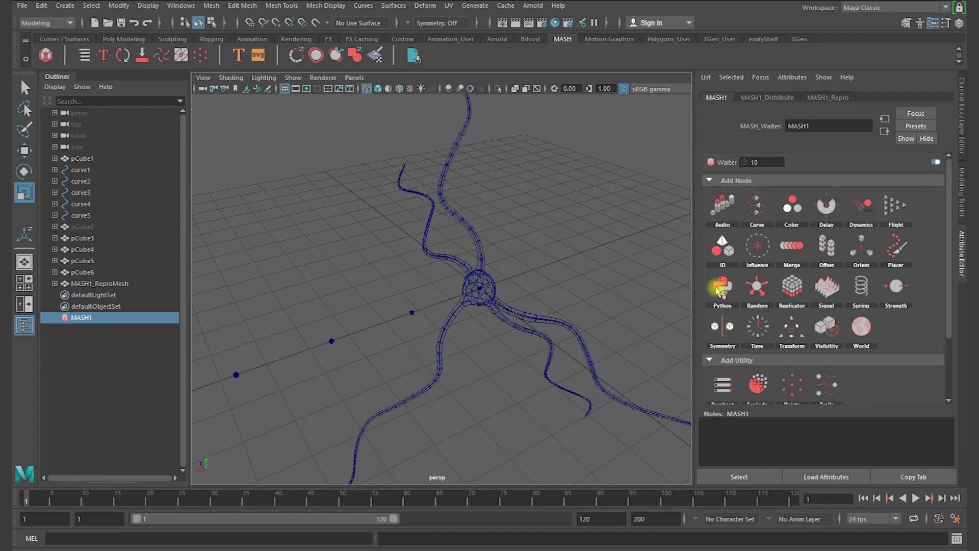
left_click(757, 204)
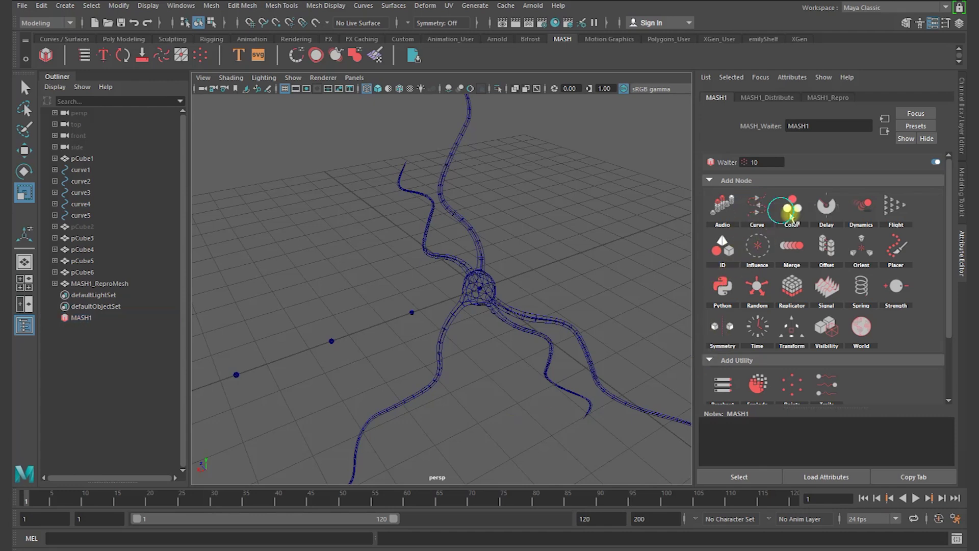
Step: Connect curveShape1 as MASH1's input curve and distribute a single point along it
left_click(55, 169)
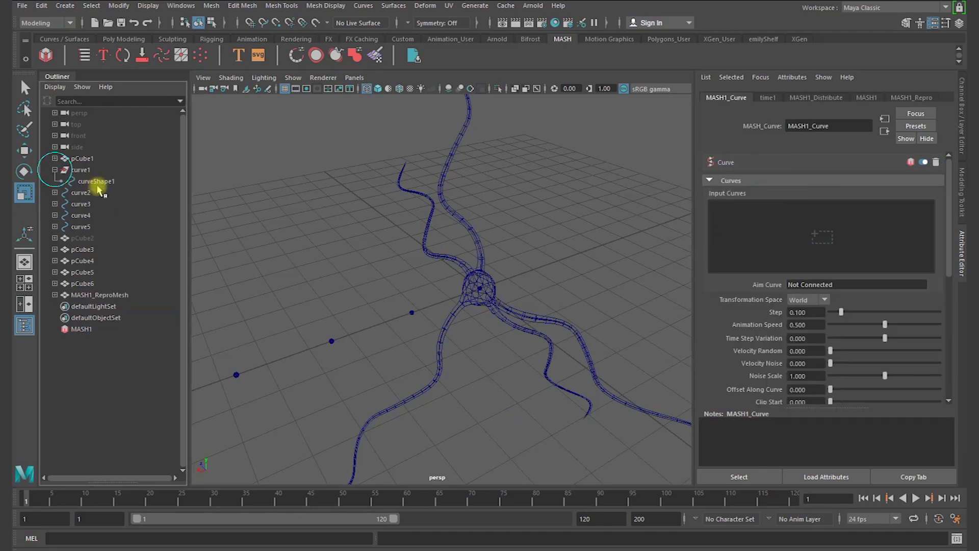
left_click_drag(102, 186, 861, 241)
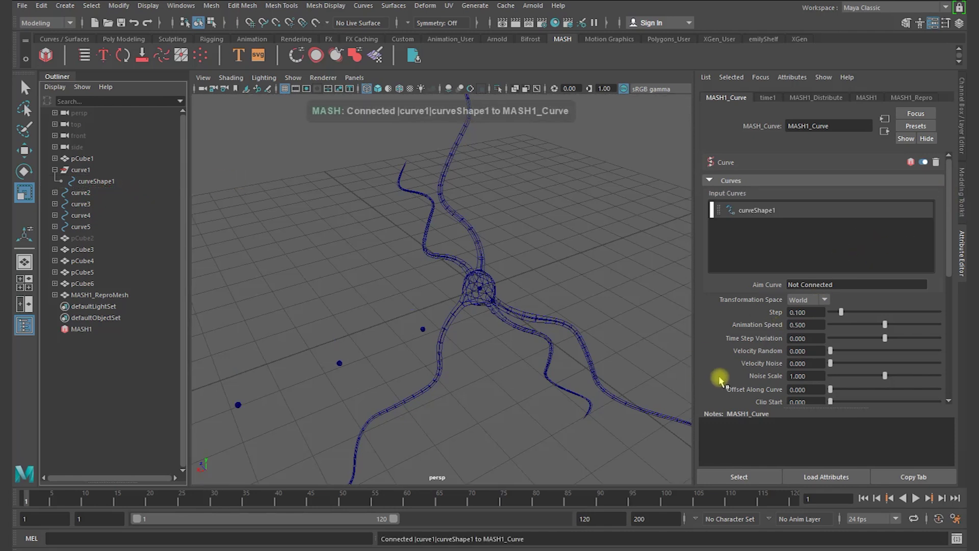
left_click(916, 498)
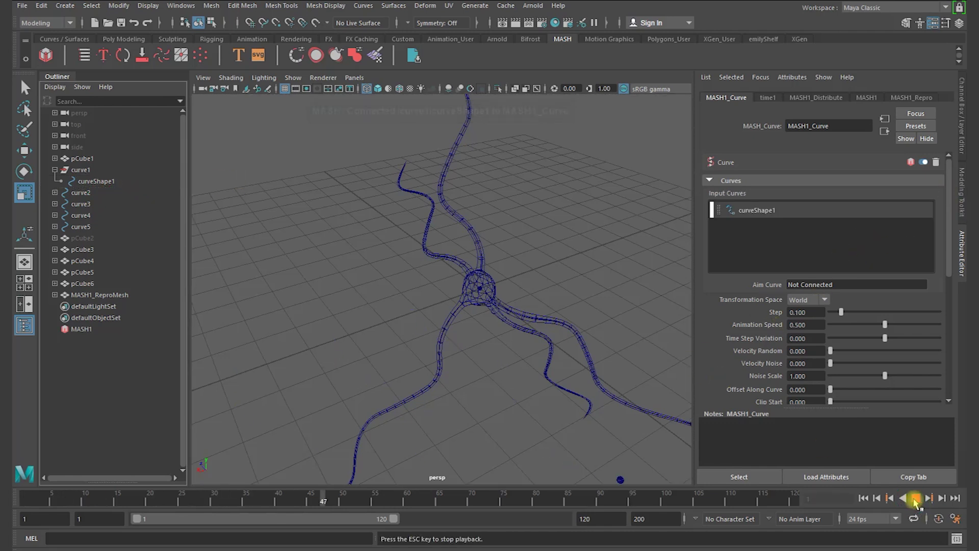
left_click(915, 498)
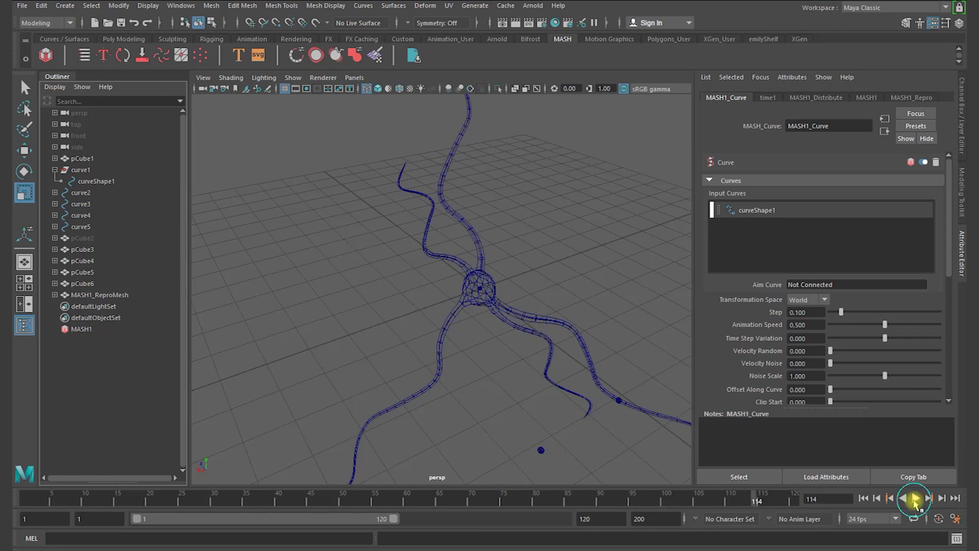
left_click(811, 97)
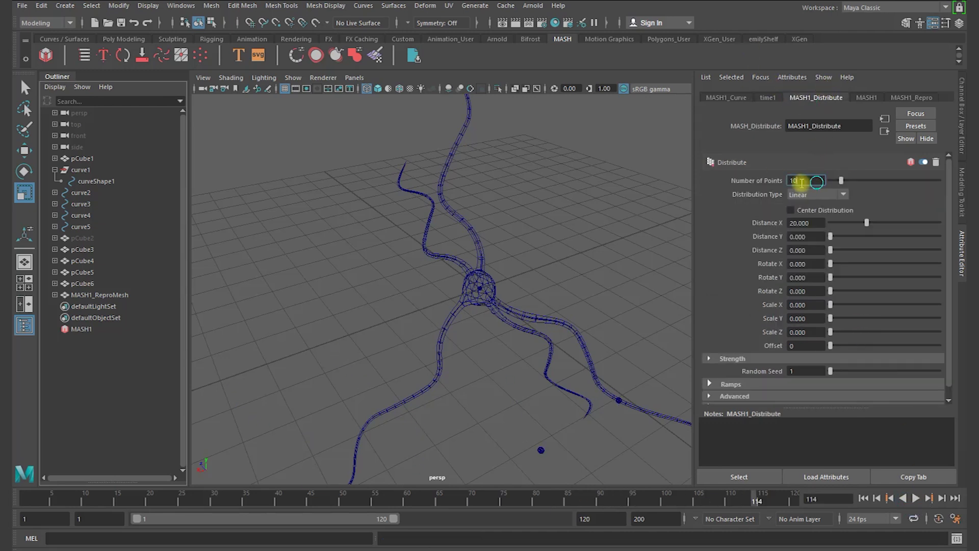
type("1")
key("Return")
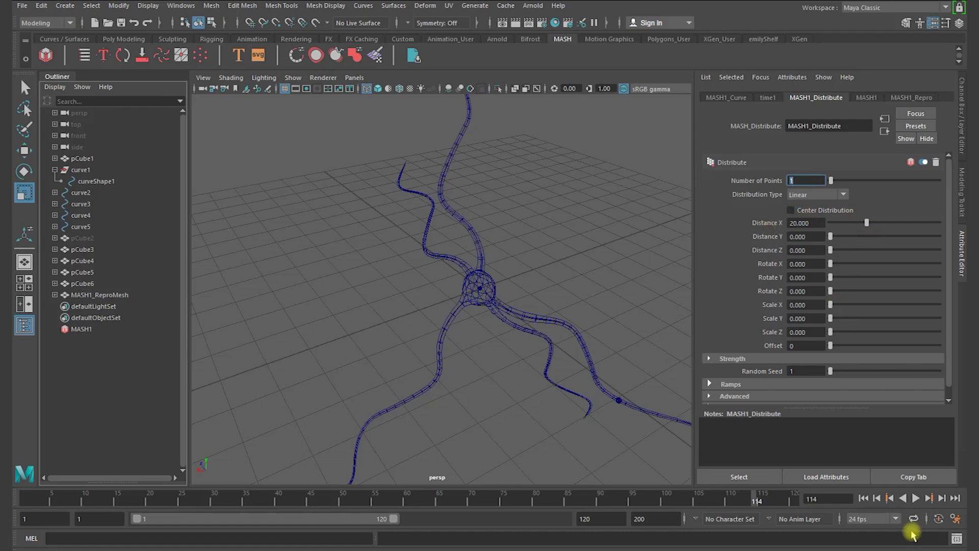
left_click(917, 498)
left_click(916, 499)
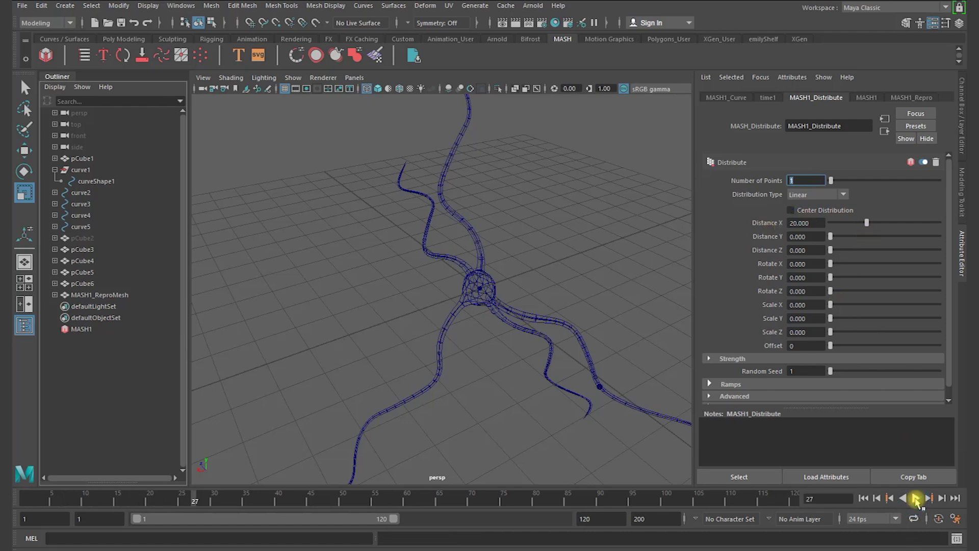
Step: Create MASH2 from pCube3 with a Curve node using curveShape2 as input
left_click(82, 248)
left_click(46, 56)
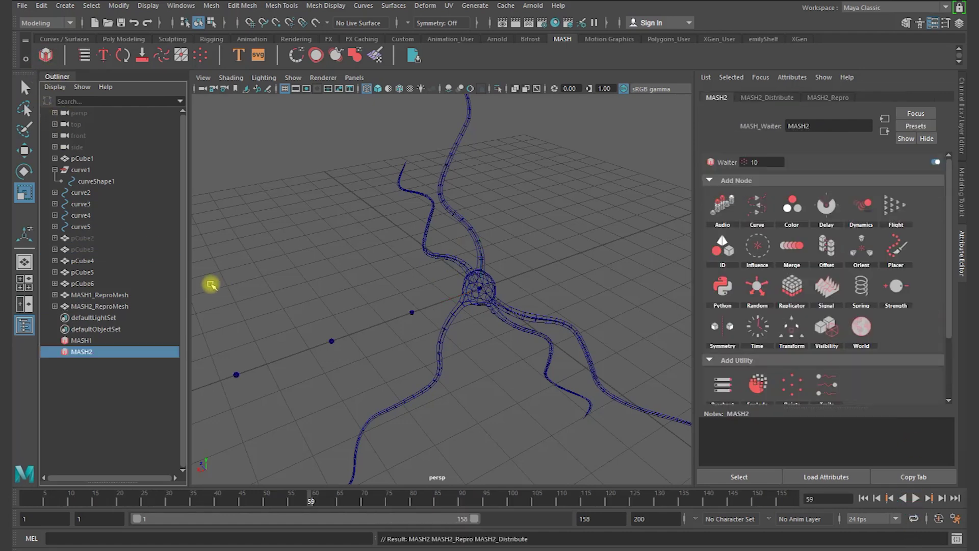
left_click(755, 205)
left_click(55, 192)
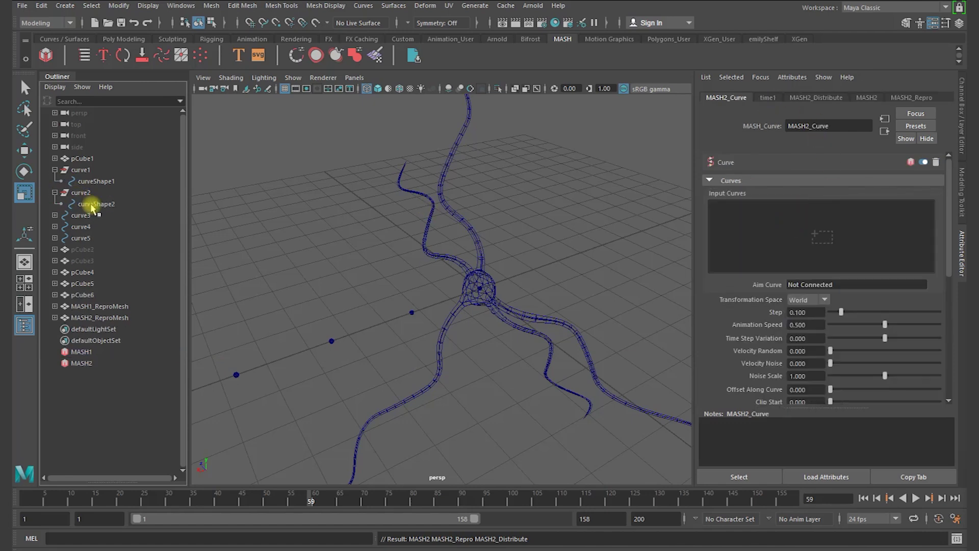
middle_click_drag(92, 203, 765, 220)
Step: Set MASH2's Number of Points to 1 and preview the bead's motion
left_click(816, 97)
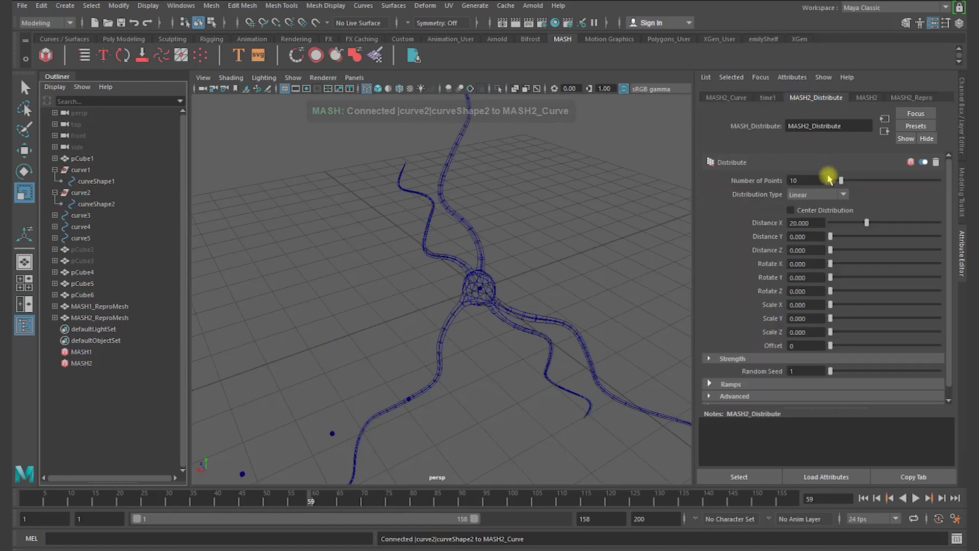
double_click(821, 180)
type("1")
key("Return")
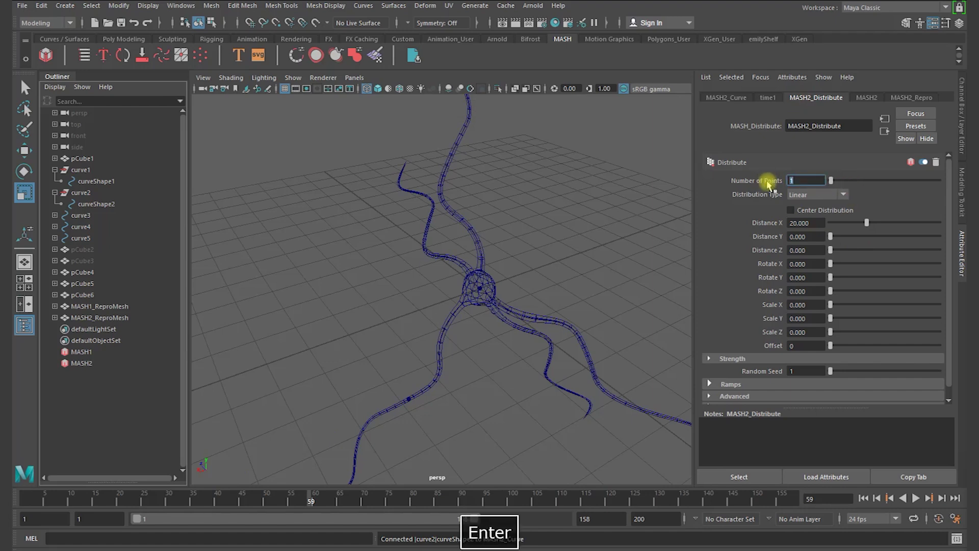
left_click(742, 97)
scroll(707, 335, "down", 1)
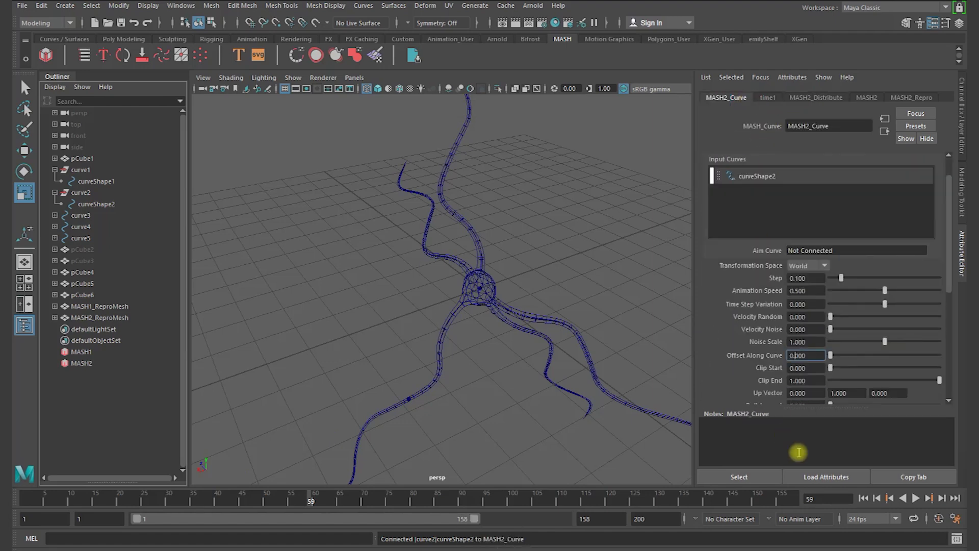
left_click(915, 498)
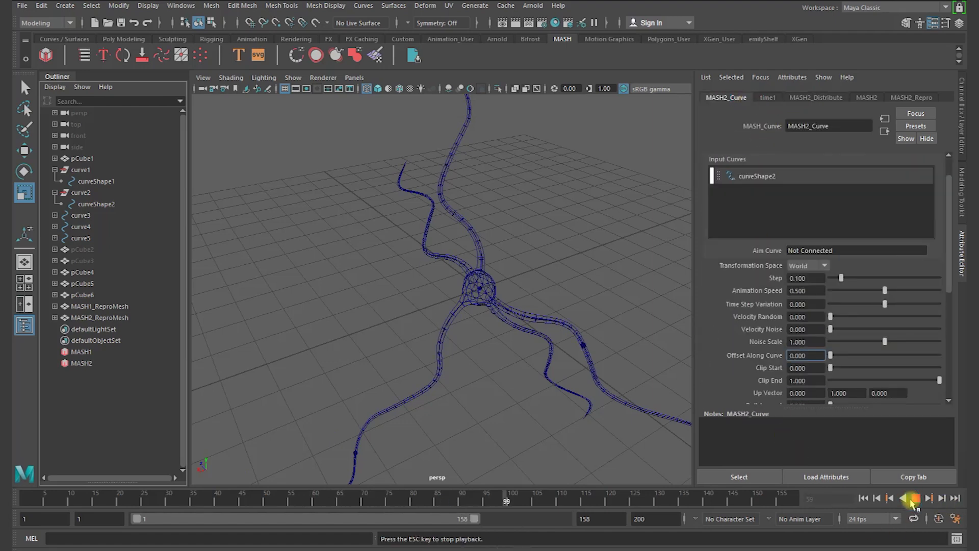
left_click(913, 498)
Step: Turn on Curve Length Affects Speed and lower Offset Along Curve to 0.563
scroll(818, 273, "down", 3)
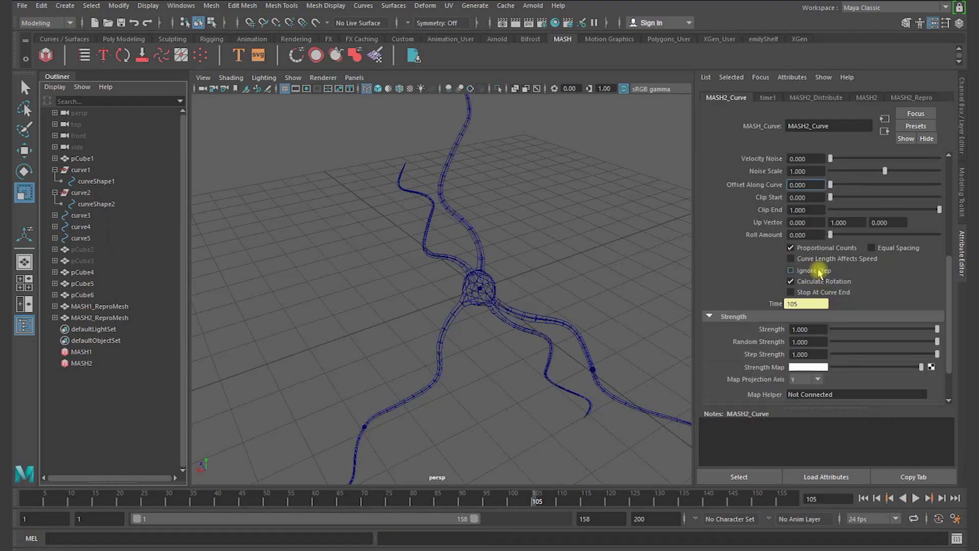
scroll(818, 273, "up", 3)
left_click(867, 361)
left_click(915, 498)
left_click(914, 498)
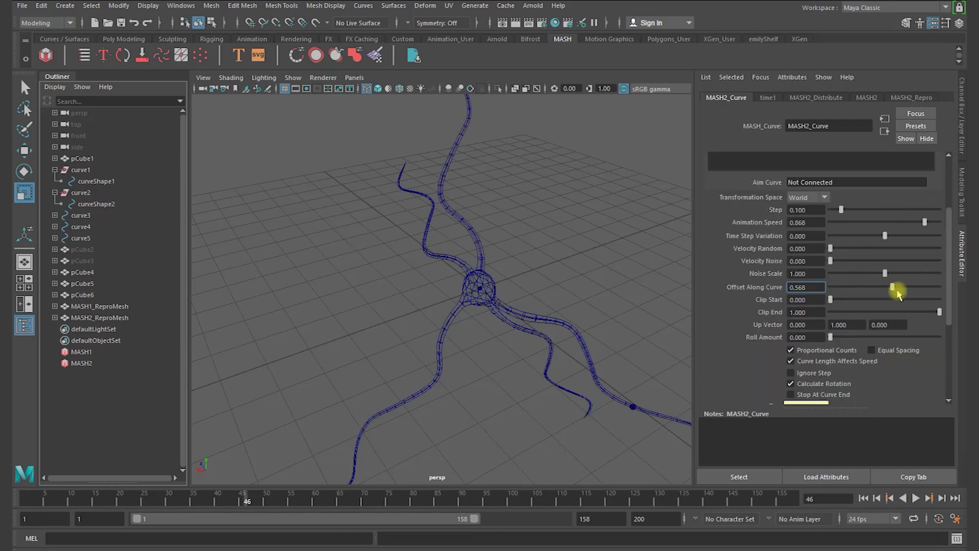
left_click_drag(897, 293, 887, 292)
left_click(916, 498)
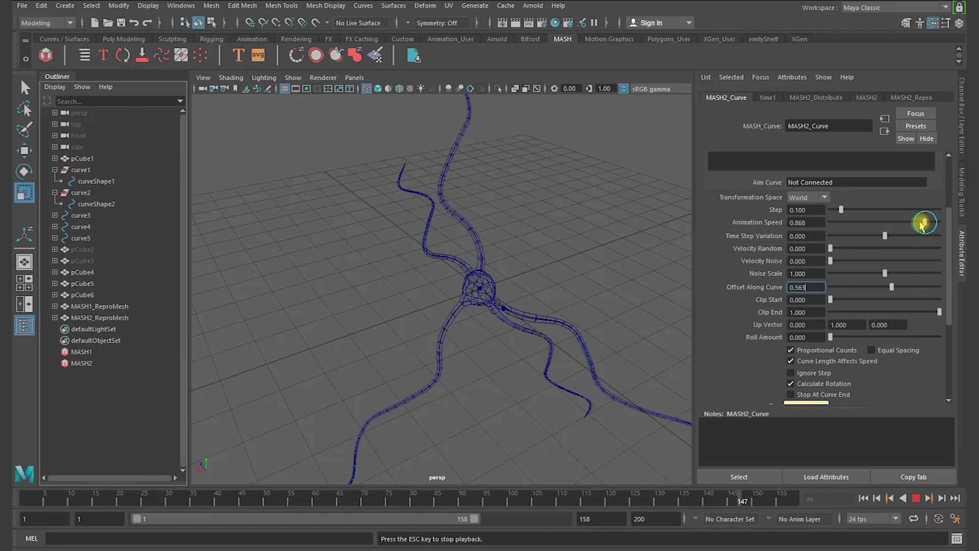
Step: Turn Curve Length Affects Speed off and set a moderate Animation Speed of about 0.495
left_click(782, 361)
left_click_drag(873, 223, 835, 226)
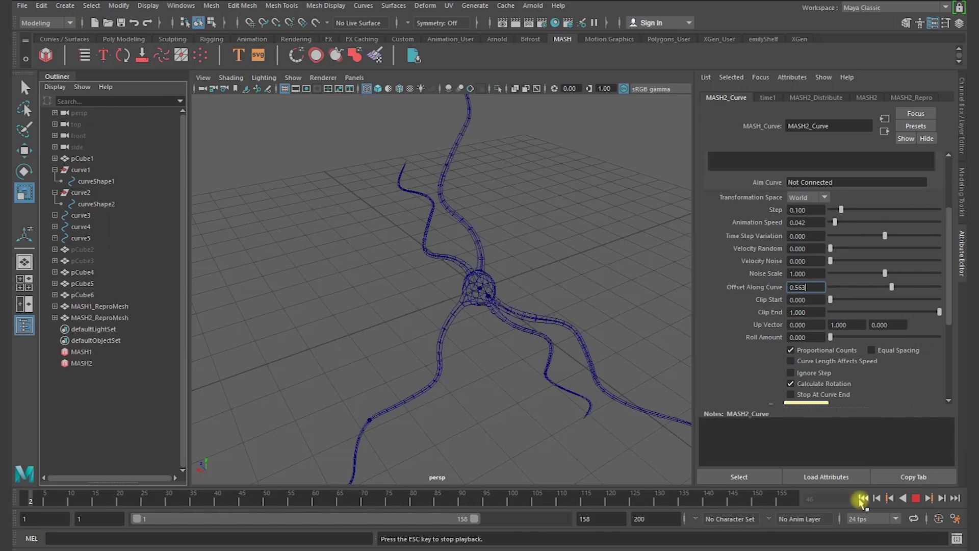
left_click(916, 498)
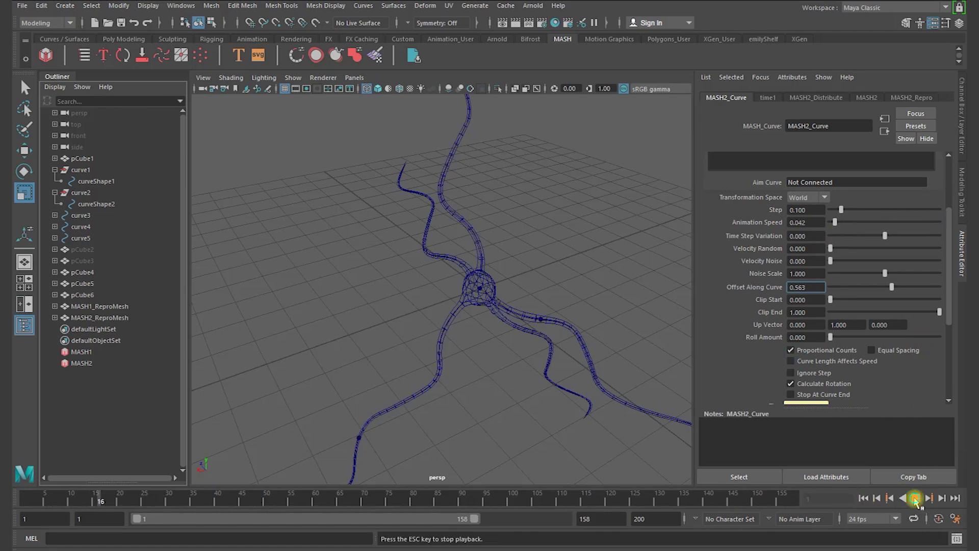
left_click(863, 498)
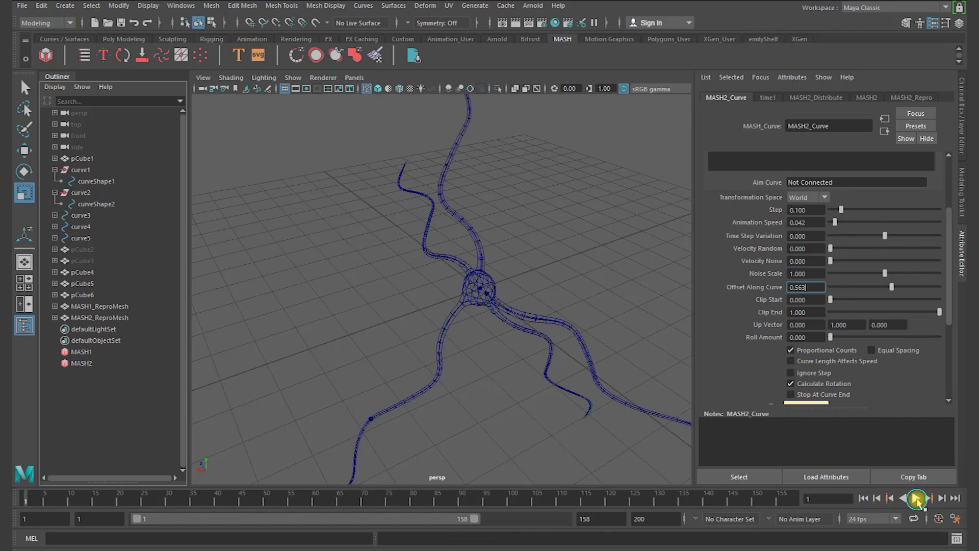
left_click_drag(835, 223, 892, 223)
left_click(916, 499)
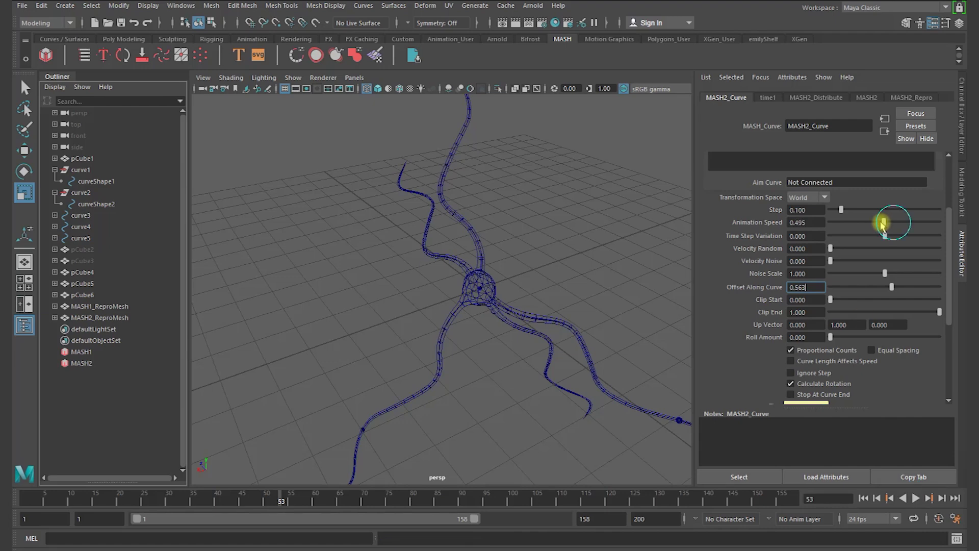
left_click(82, 386)
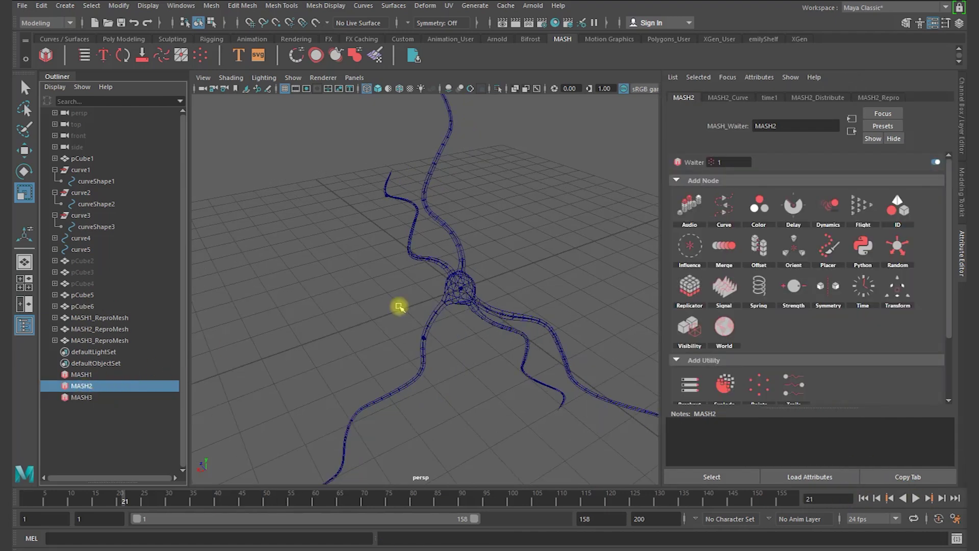
Step: Add a Time node to MASH1 and preview the animation
key("Up")
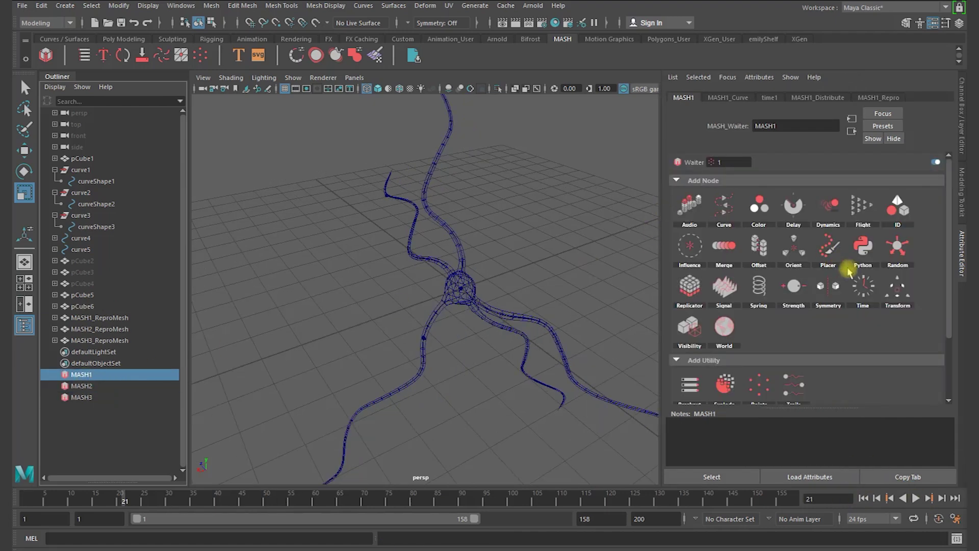
left_click(863, 288)
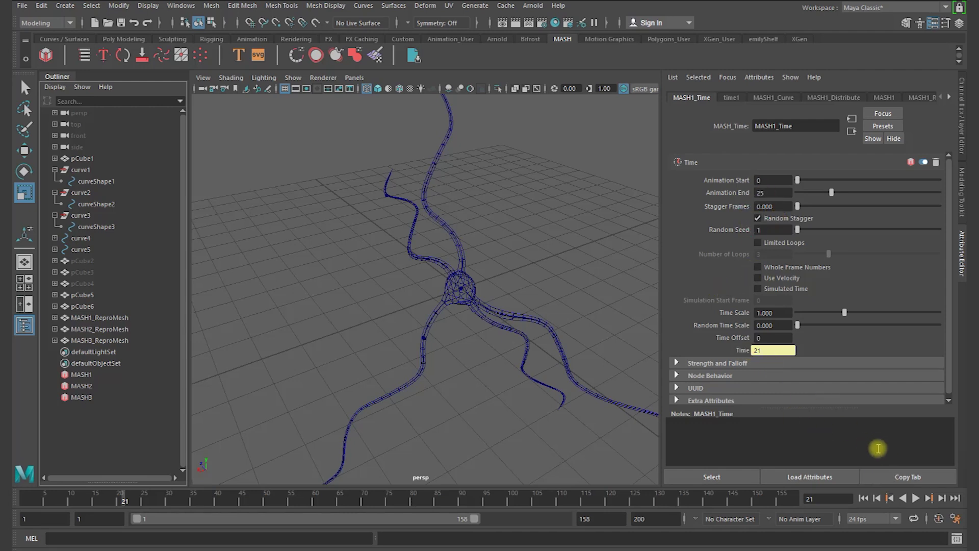
left_click(917, 499)
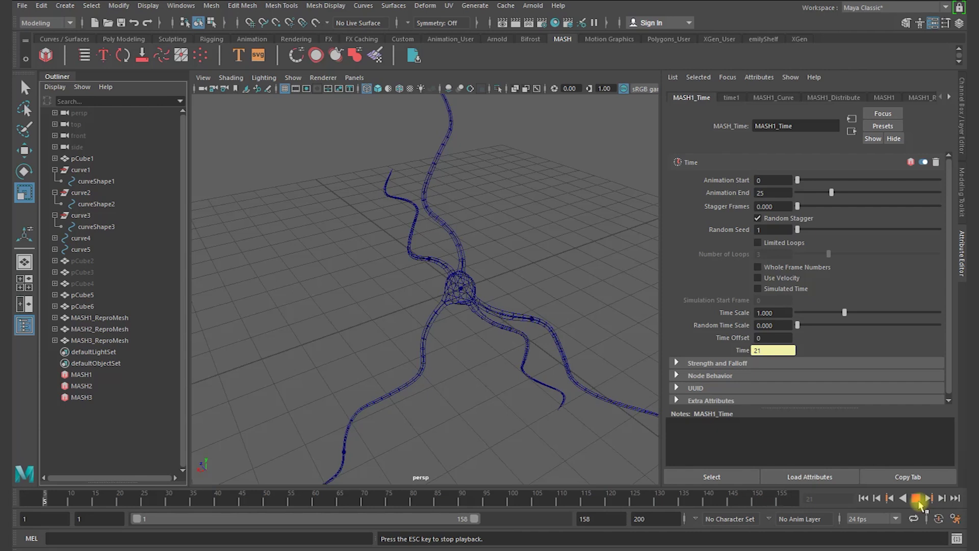
left_click(916, 500)
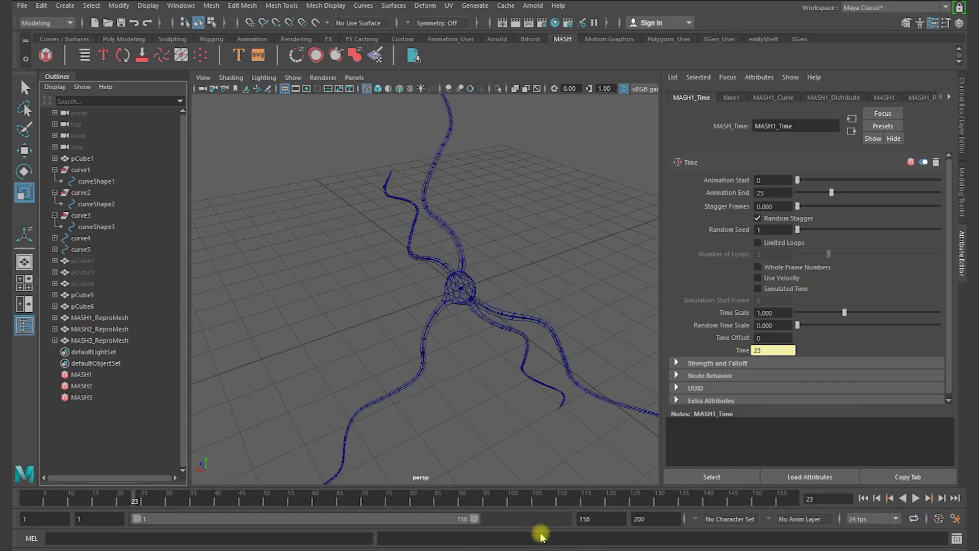
Step: Extend the playback range to end at frame 200 and add a Time node to MASH2
left_click_drag(473, 519, 817, 496)
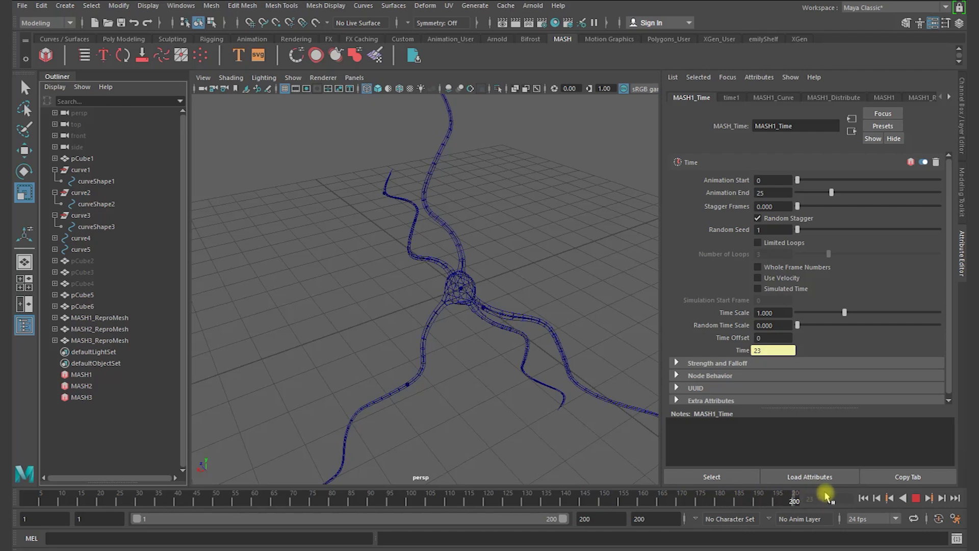
left_click(363, 500)
left_click(84, 385)
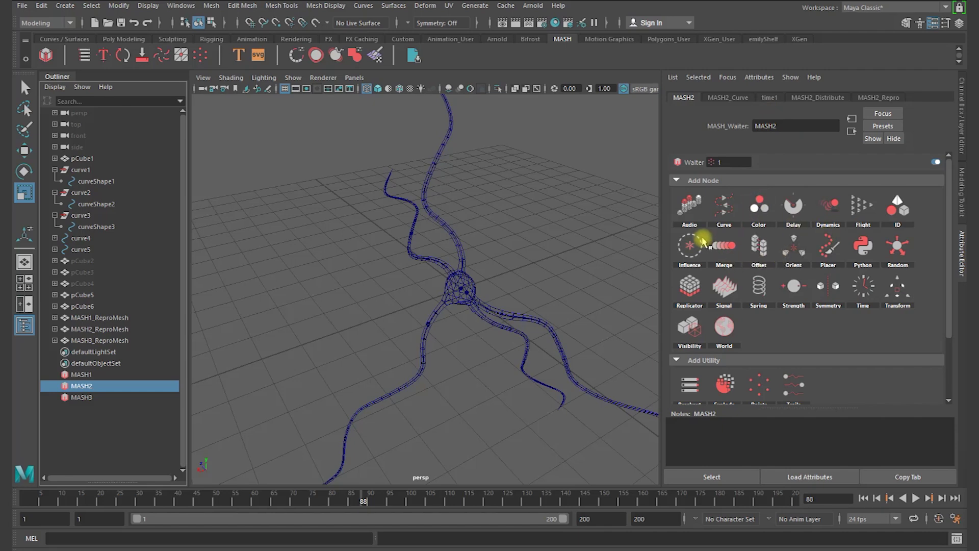
left_click(879, 296)
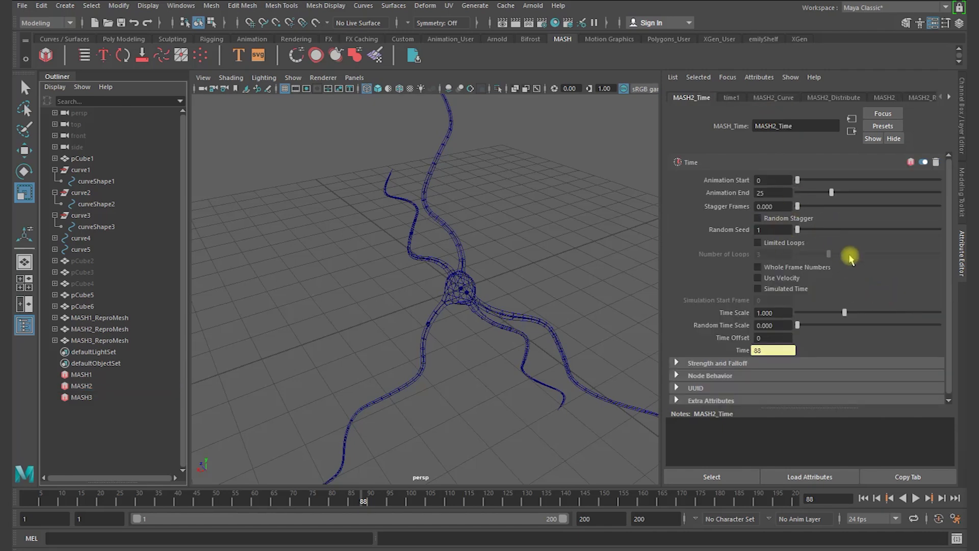
left_click(95, 227)
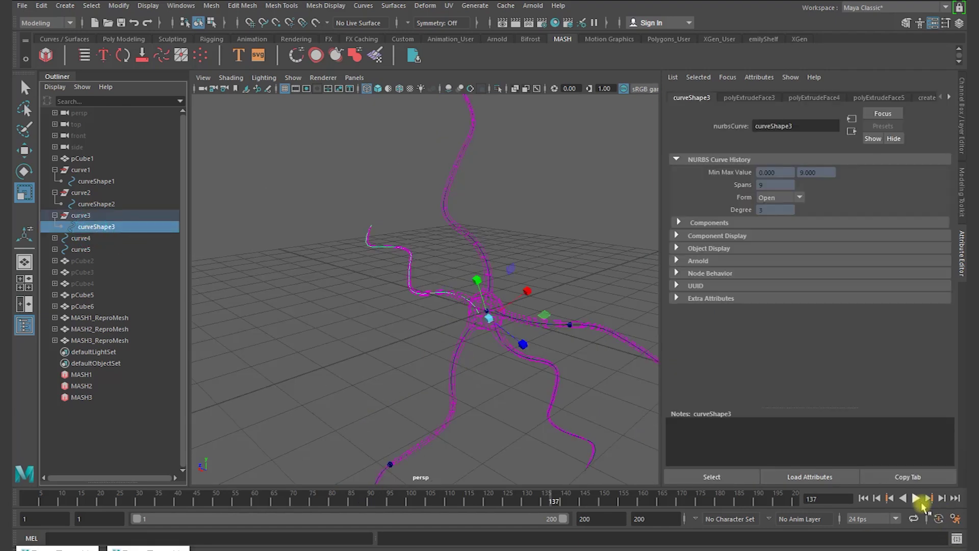
Step: Reverse curve3's direction with Keep Original on
left_click(917, 499)
left_click(916, 499)
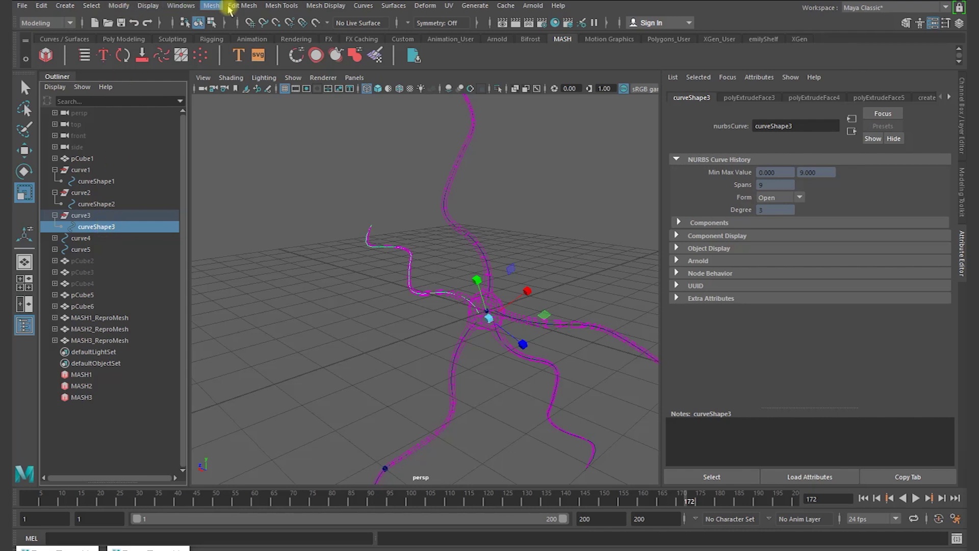
left_click(370, 9)
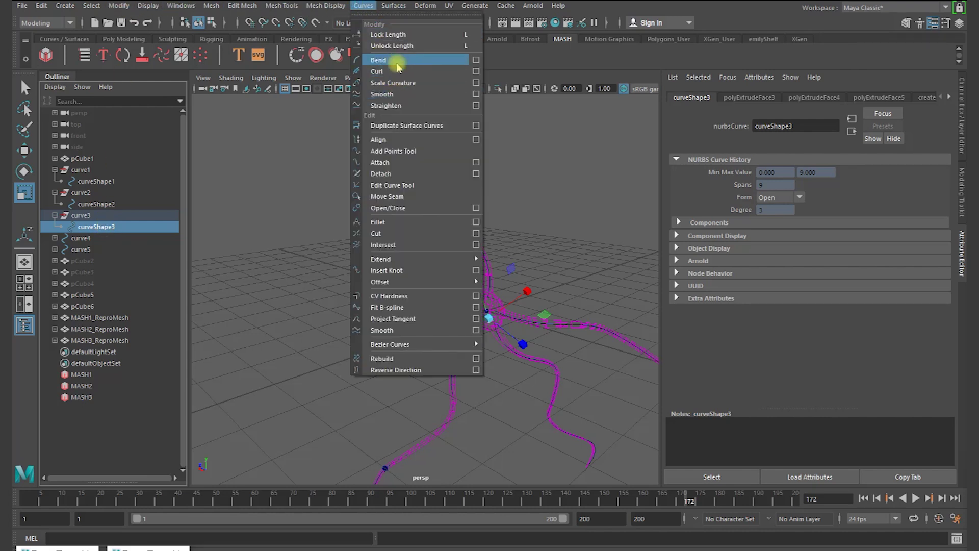
left_click(476, 370)
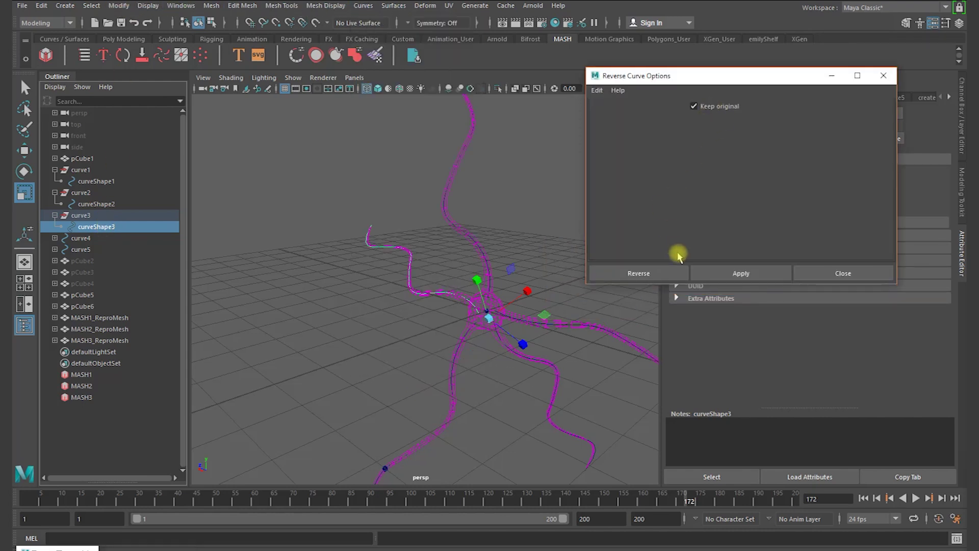
left_click(648, 275)
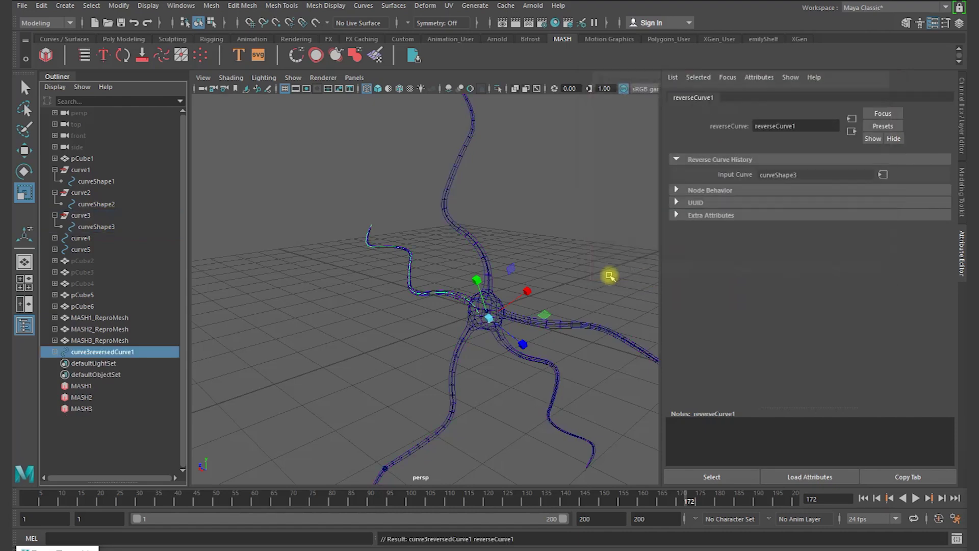
Step: Connect curve3reversedCurve1 as MASH3's input curve and preview the reversed flow
left_click(113, 355)
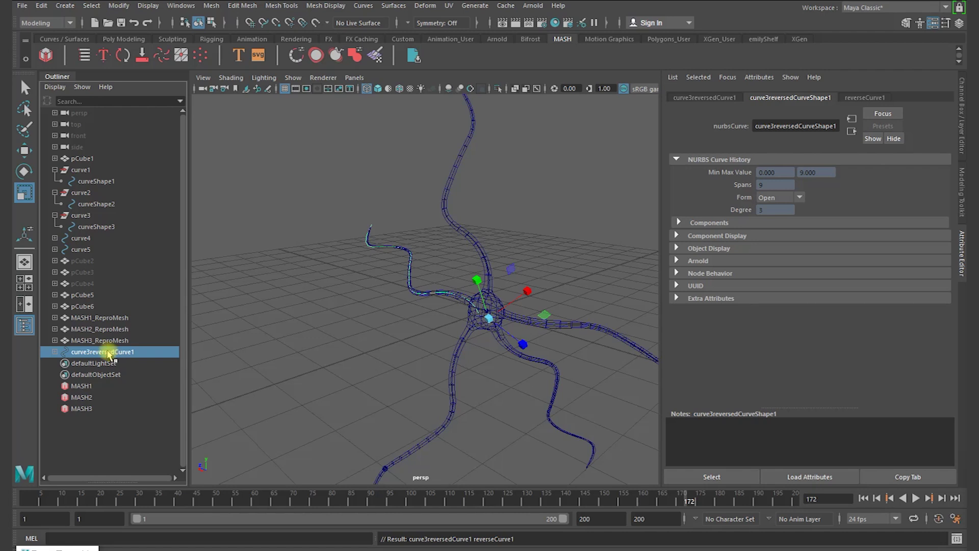
left_click(86, 408)
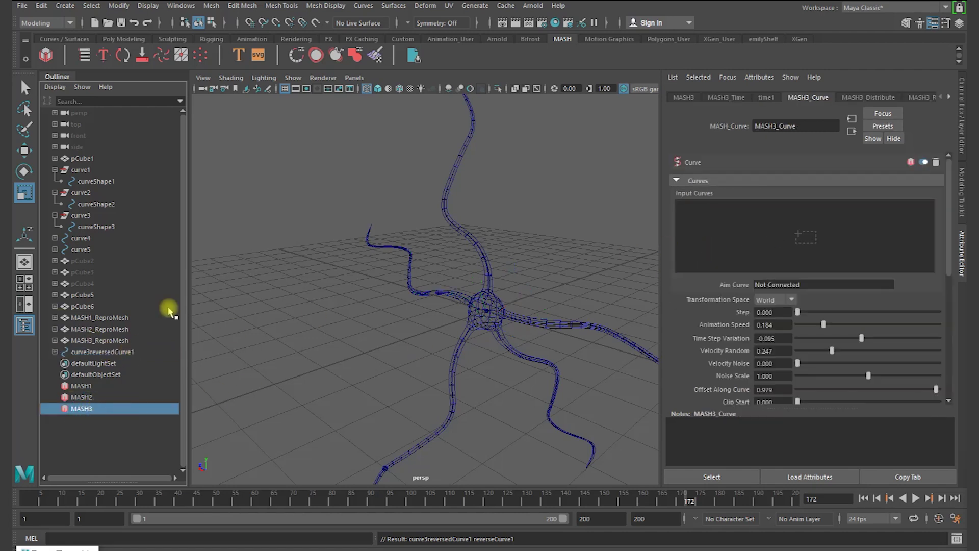
middle_click_drag(113, 356, 797, 243)
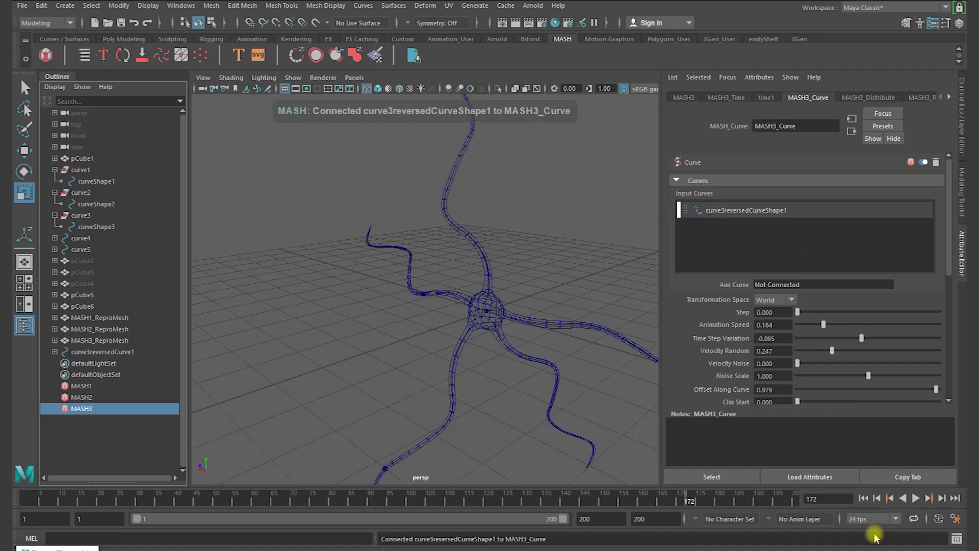
left_click(914, 499)
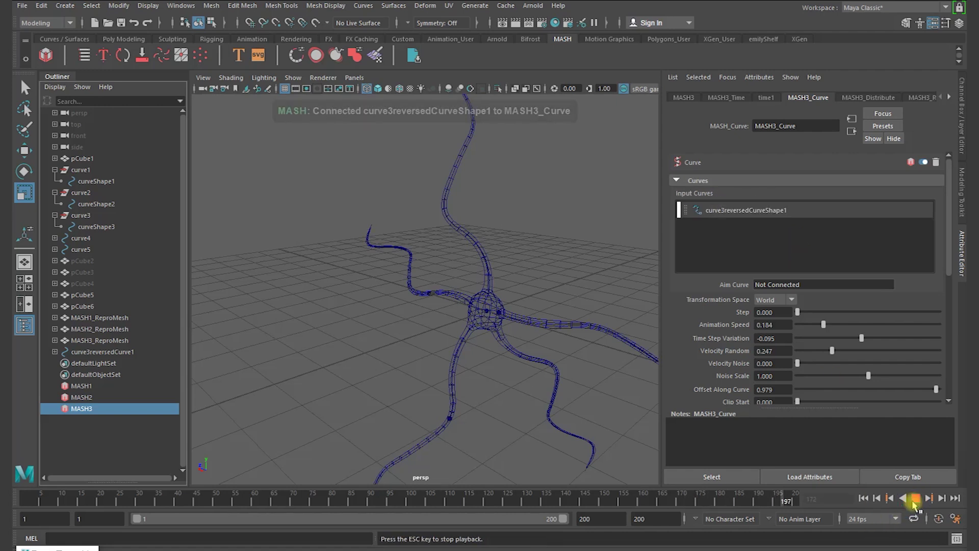
left_click_drag(484, 391, 536, 405, "alt")
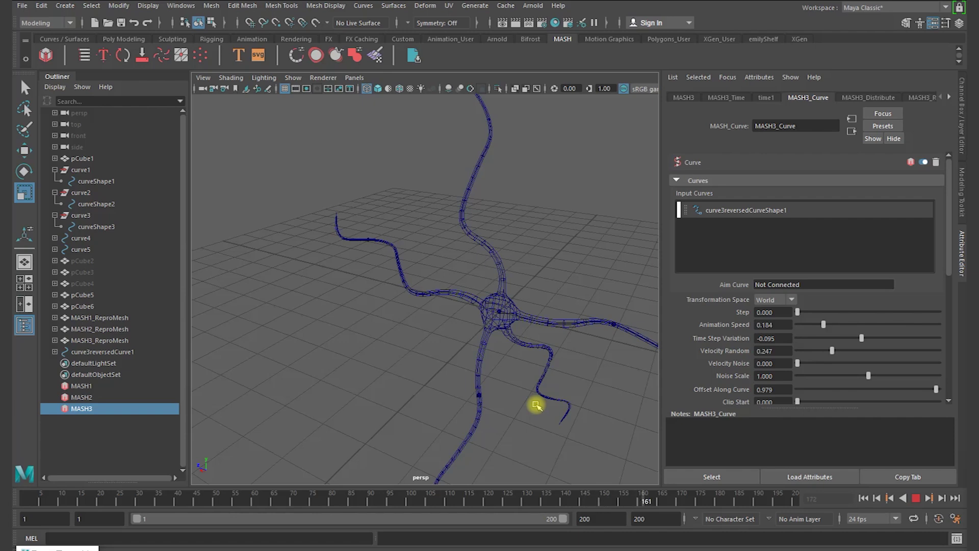
left_click_drag(515, 376, 543, 396, "alt")
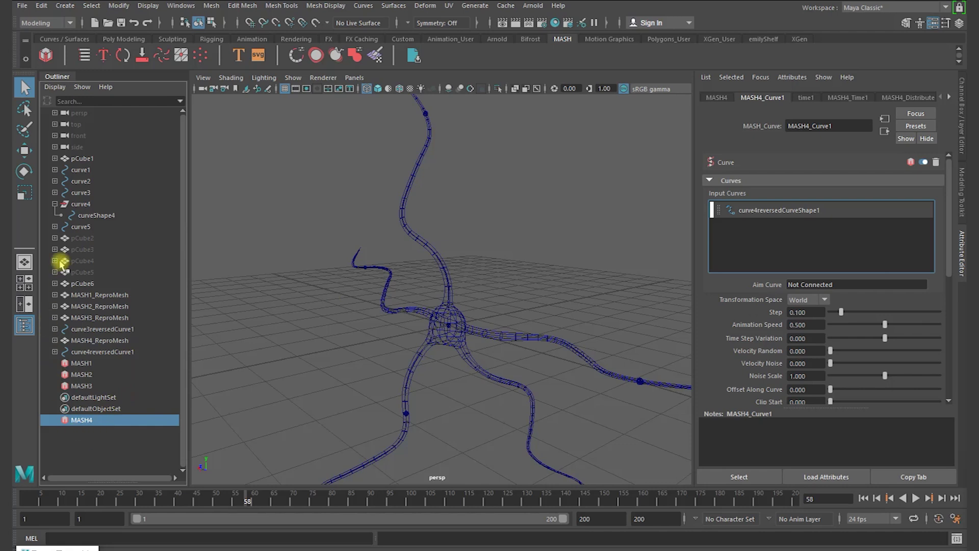
Step: Create aiSkyDomeLight1 from Arnold's Physical Sky and set its Camera visibility to 0
left_click(82, 363)
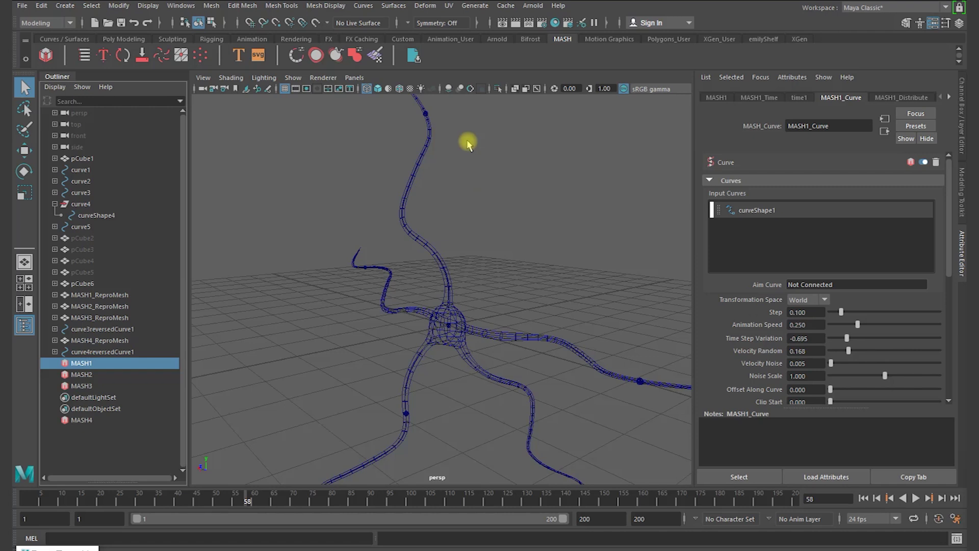
left_click(533, 5)
mouse_move(547, 66)
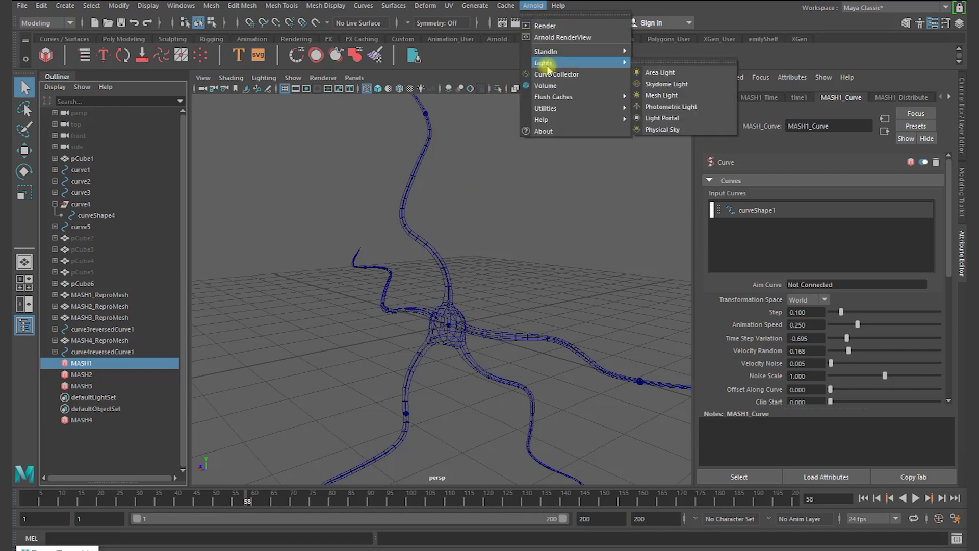
left_click(657, 130)
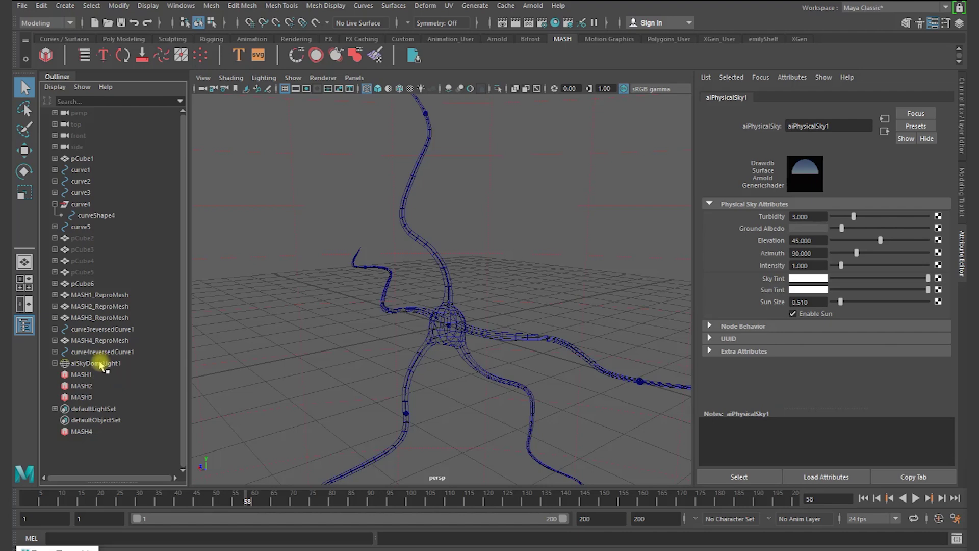
left_click(101, 363)
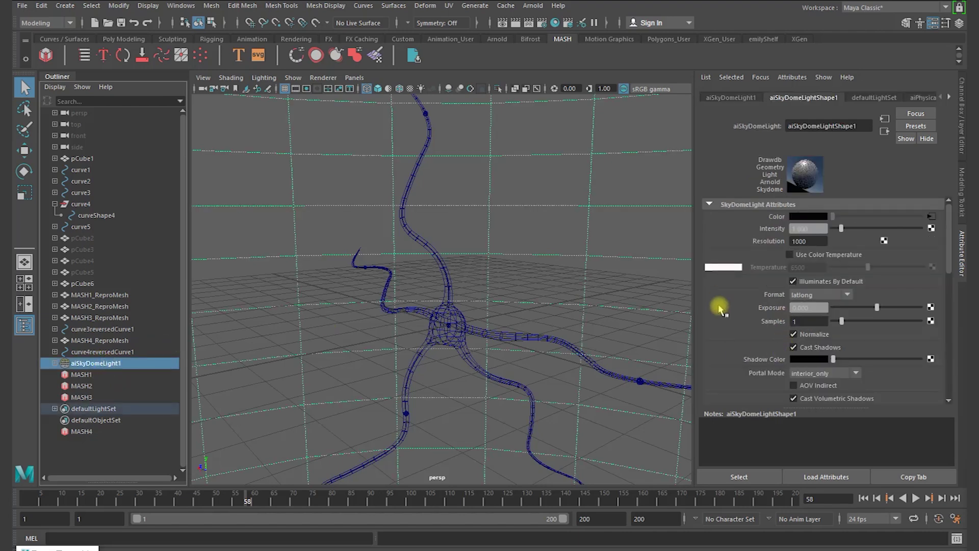
scroll(721, 304, "down", 5)
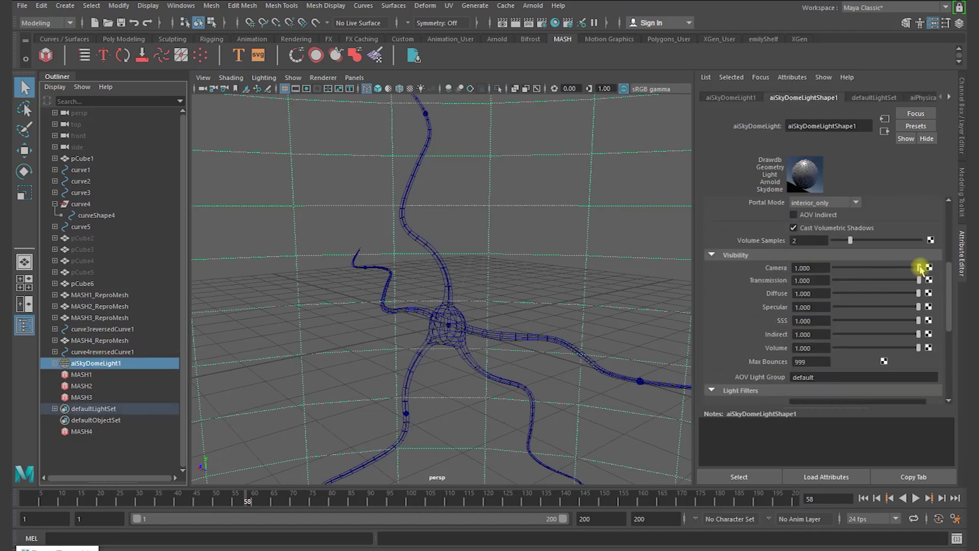
left_click_drag(921, 268, 917, 268)
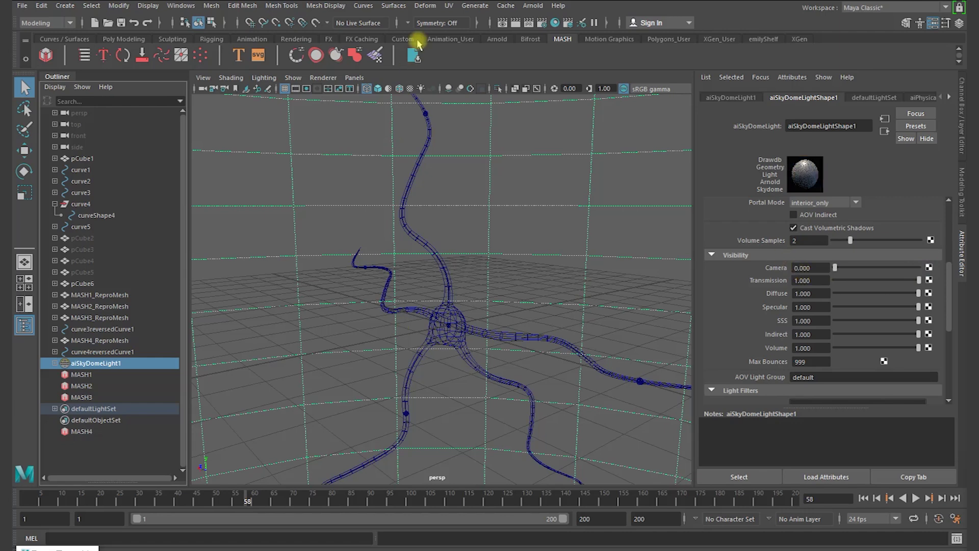
left_click(533, 5)
Step: Render the grey neuron in the Arnold RenderView
left_click(535, 31)
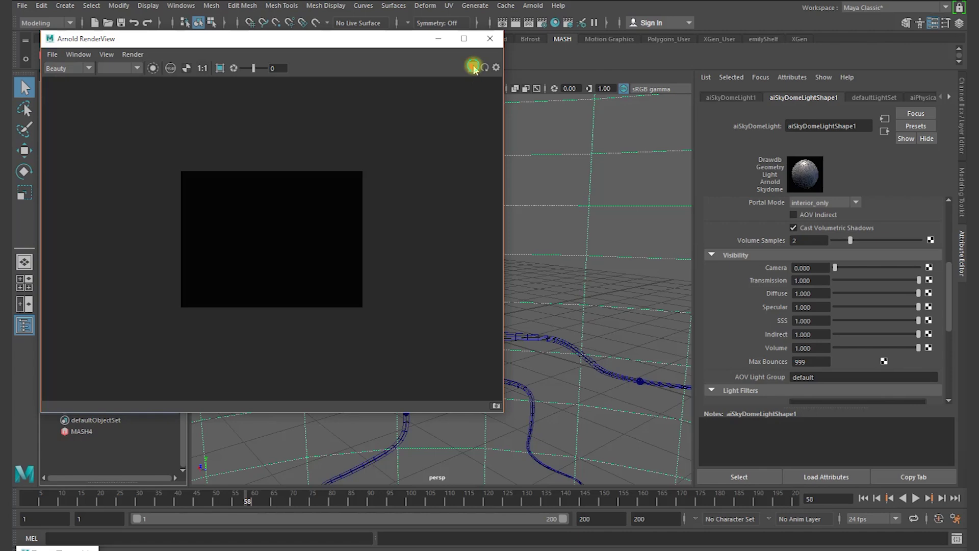
left_click(473, 66)
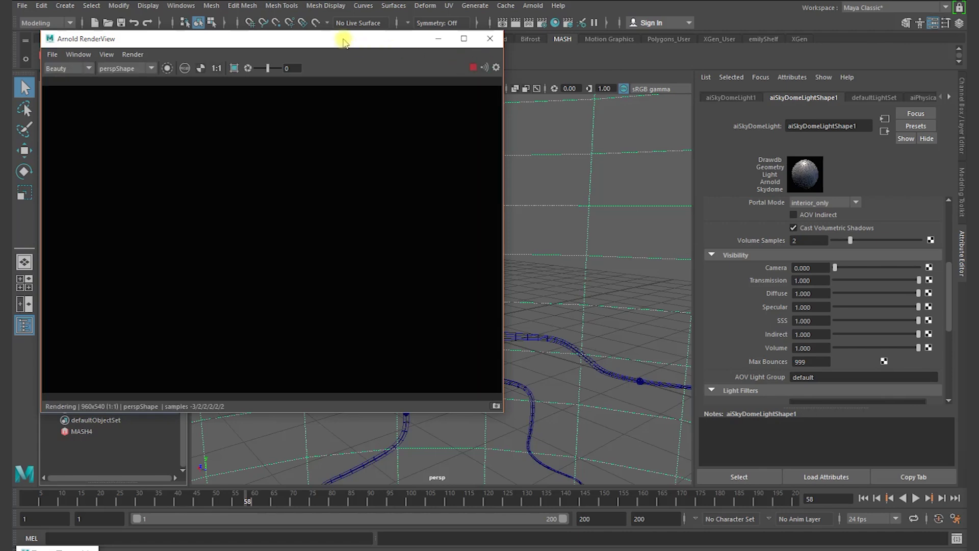
left_click_drag(343, 37, 760, 42)
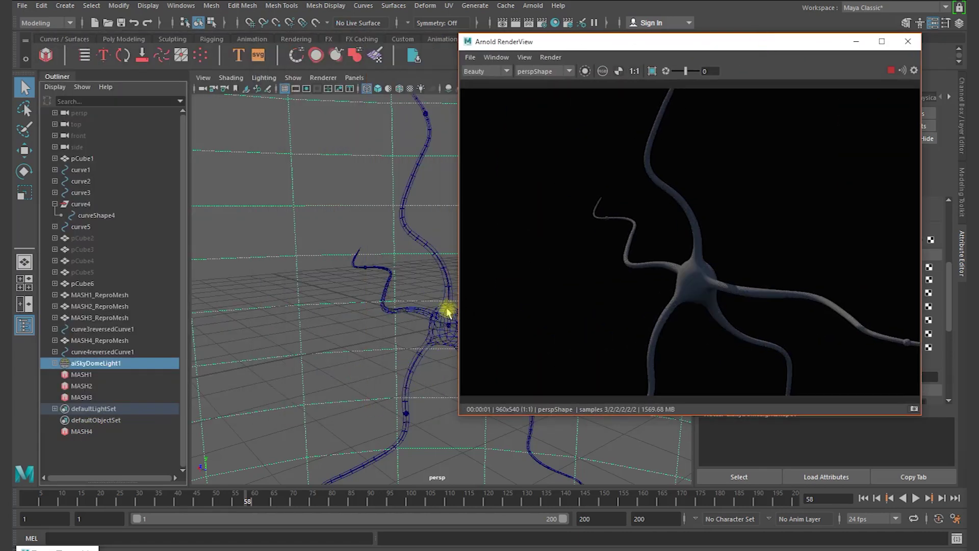
Step: Select the neuron mesh pCube1 in smooth shading and choose Assign New Material
left_click(441, 313)
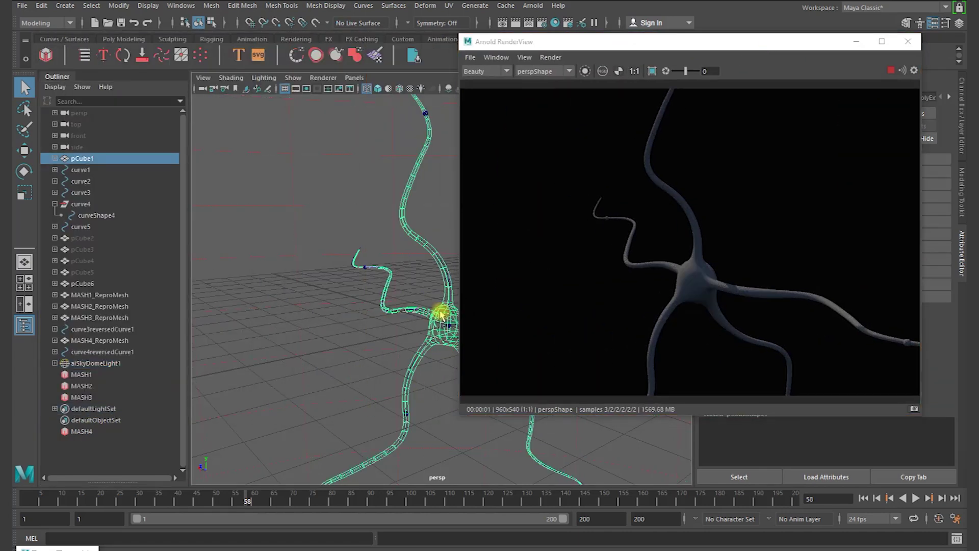
key("5")
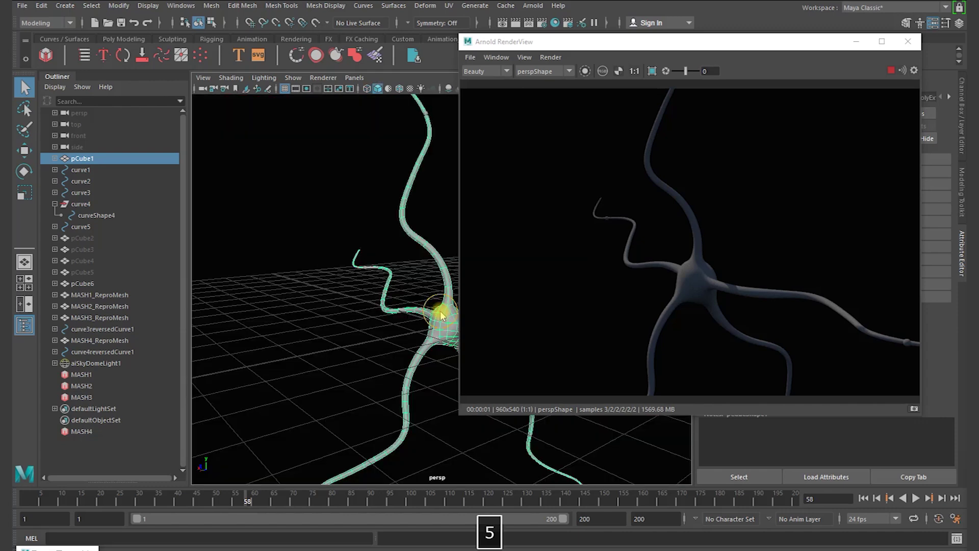
right_click_drag(441, 315, 435, 525)
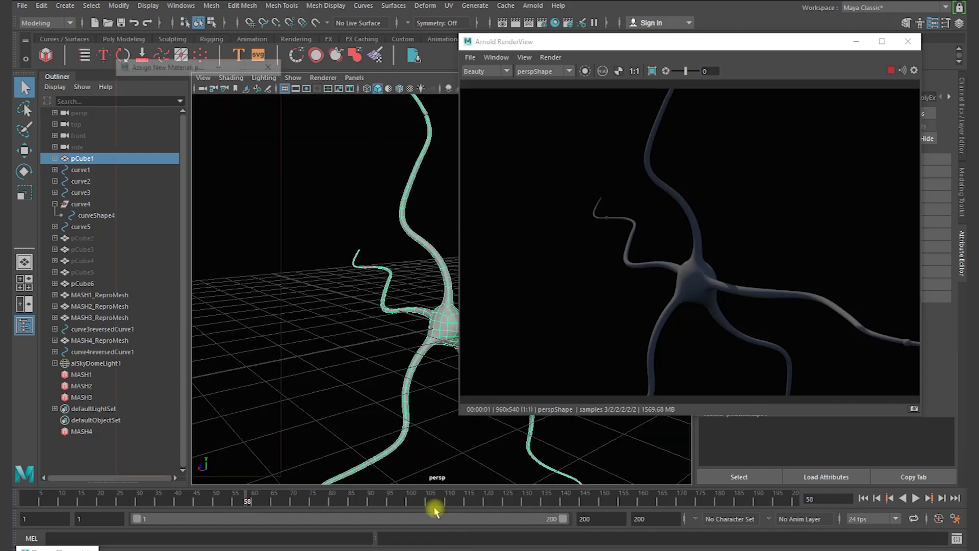
Step: Assign a new Arnold aiStandardSurface shader to the neuron
left_click(147, 147)
left_click(147, 153)
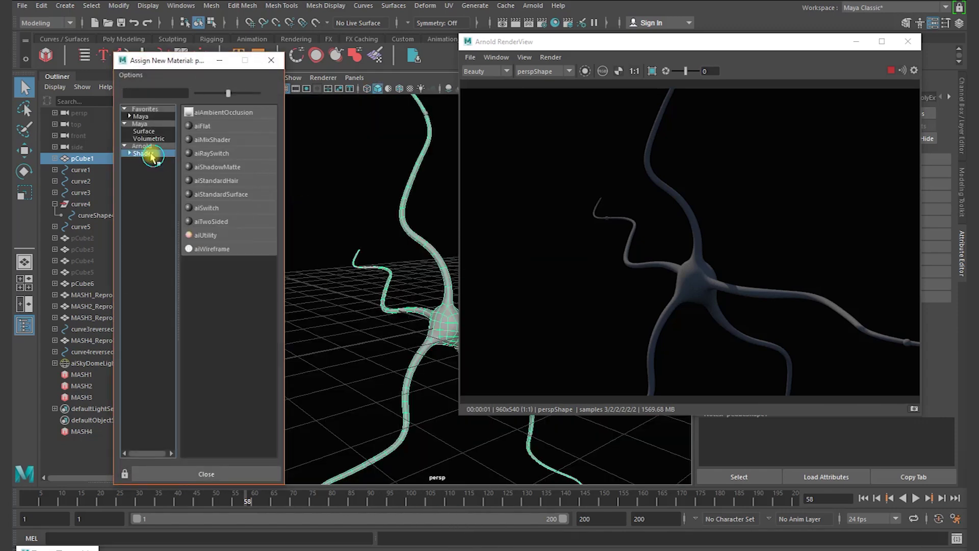
left_click(226, 195)
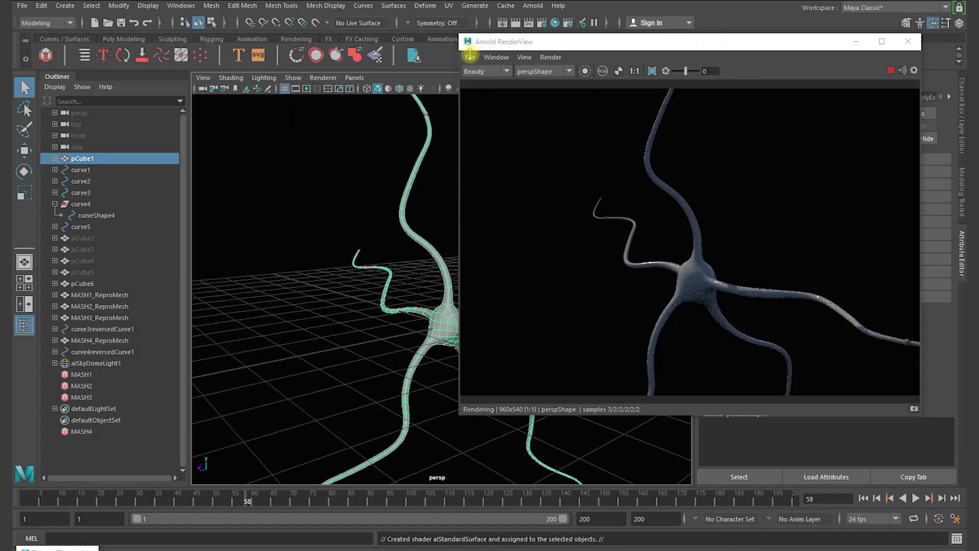
left_click_drag(470, 43, 220, 57)
left_click_drag(586, 56, 458, 56)
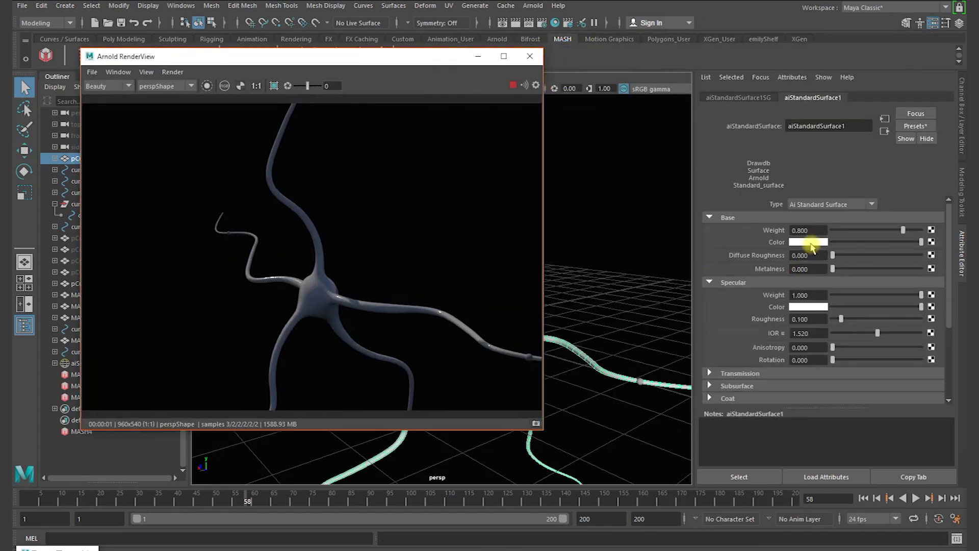
Step: Change the shader's Base Color to a saturated red
left_click(812, 243)
left_click(832, 291)
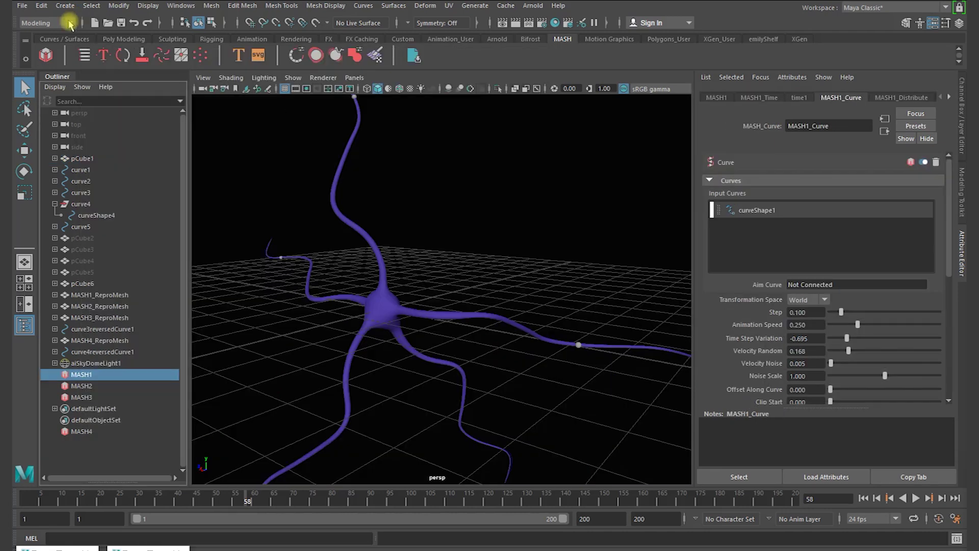
left_click(69, 23)
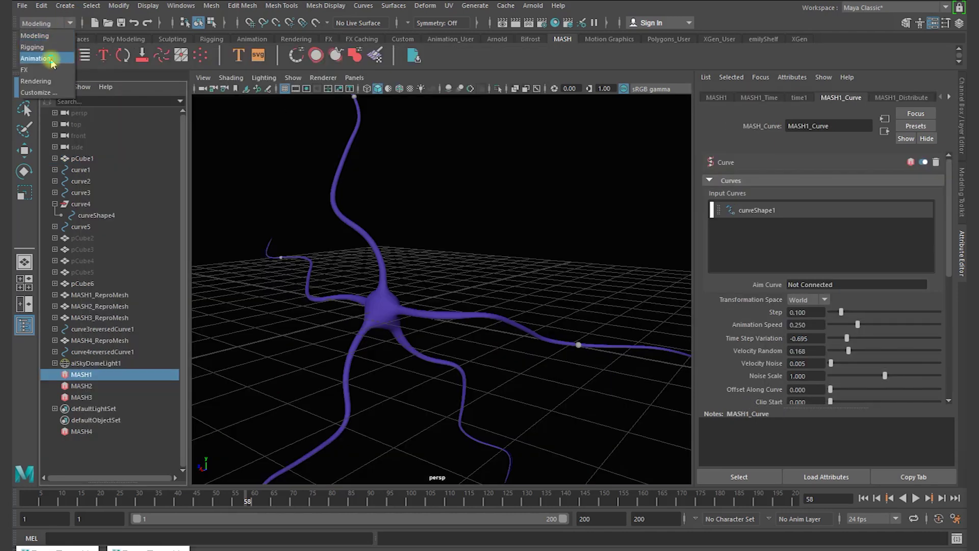
Step: Switch MASH1's geometry type from Repro Mesh to Instancer and select MASH1_Instancer
left_click(46, 45)
left_click(421, 6)
mouse_move(365, 6)
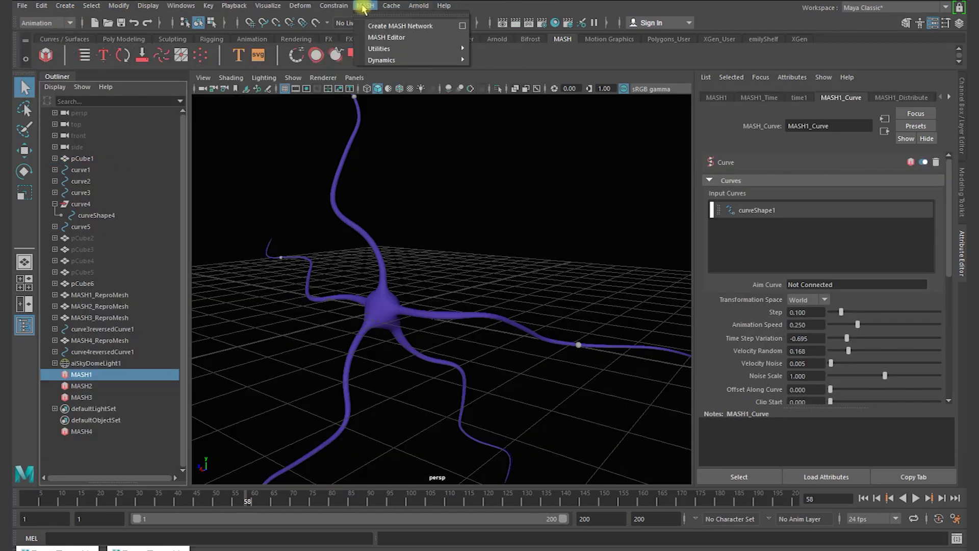
mouse_move(386, 48)
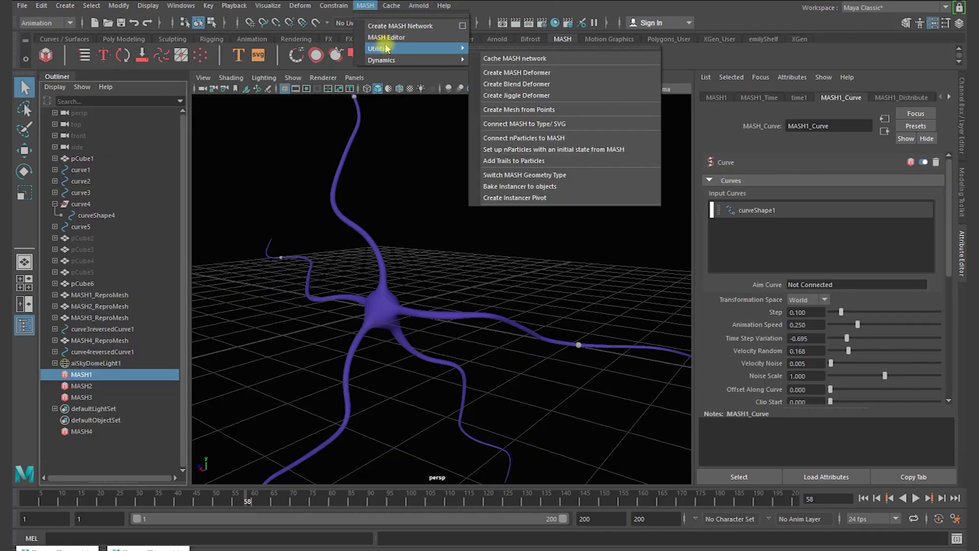
left_click(530, 176)
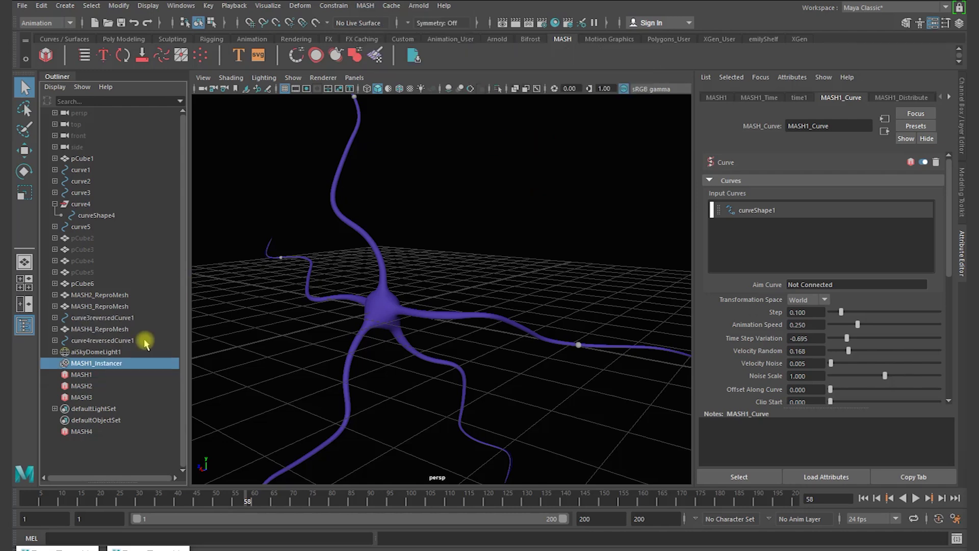
left_click(113, 364)
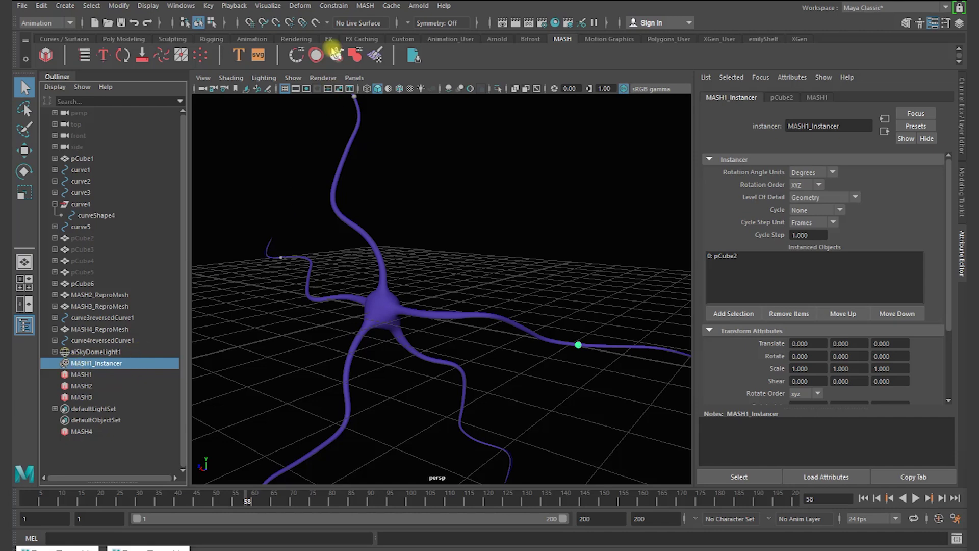
left_click(365, 5)
mouse_move(379, 50)
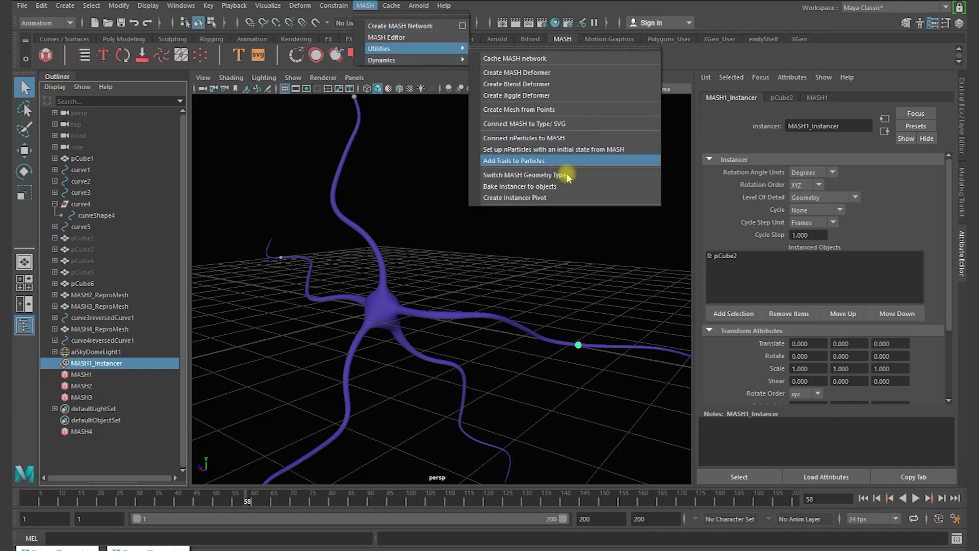
Step: Bake MASH1_Instancer's animation into keyframed objects with the Bake Instancer Tool
left_click(555, 190)
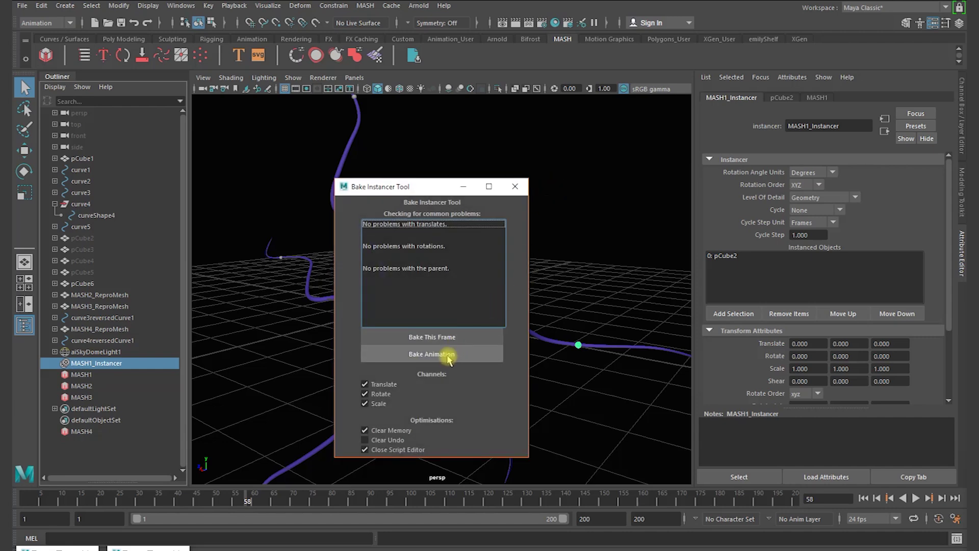
left_click(448, 357)
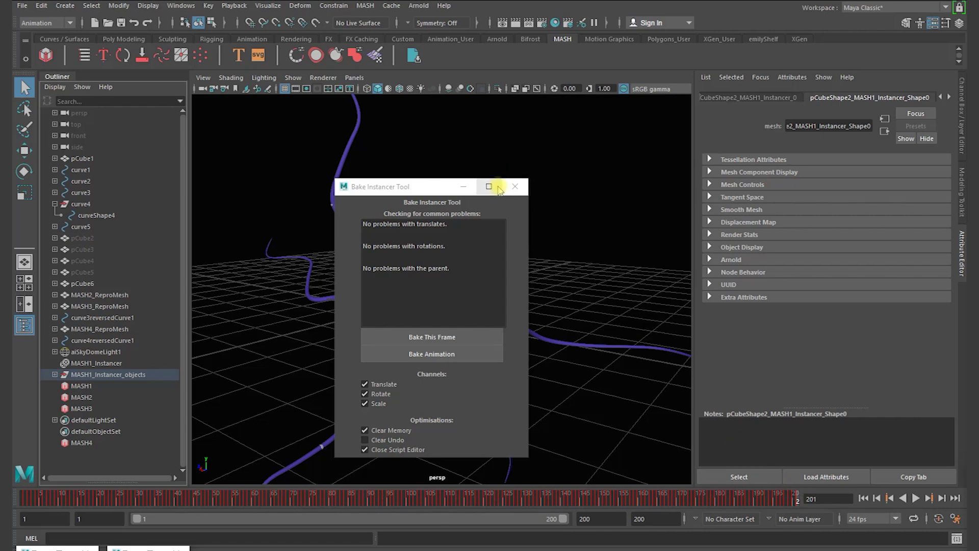
left_click(517, 185)
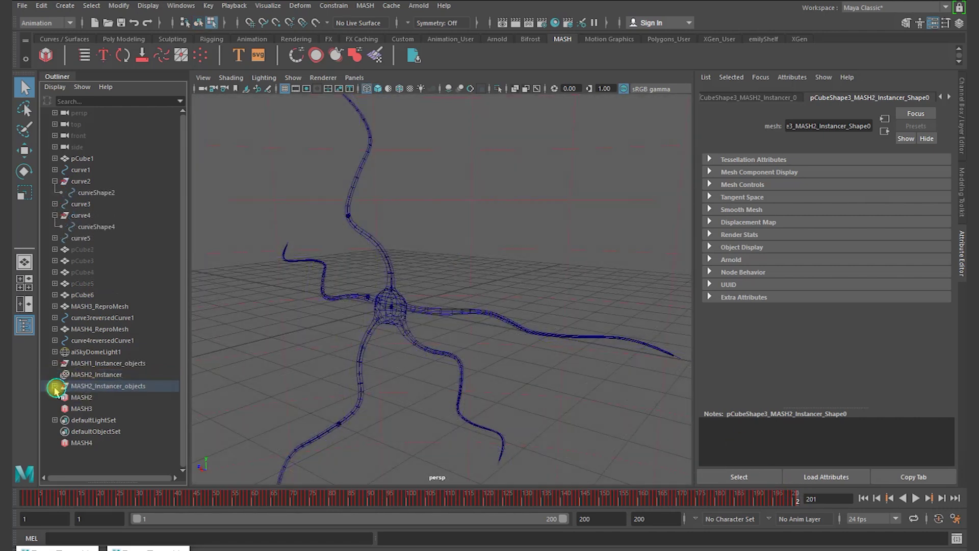
Step: Expand MASH2_Instancer_objects to the baked instance mesh and unhide all hidden objects
left_click(54, 386)
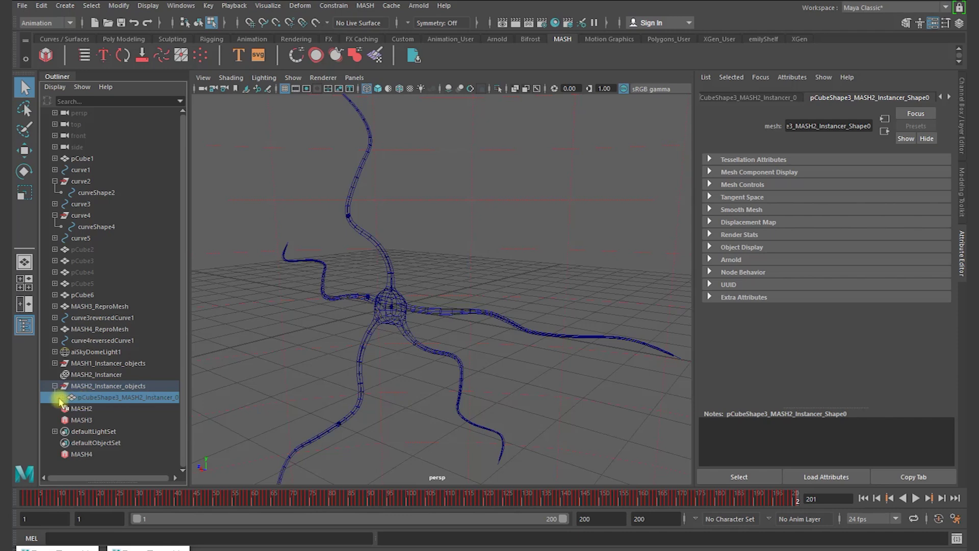
left_click(60, 398)
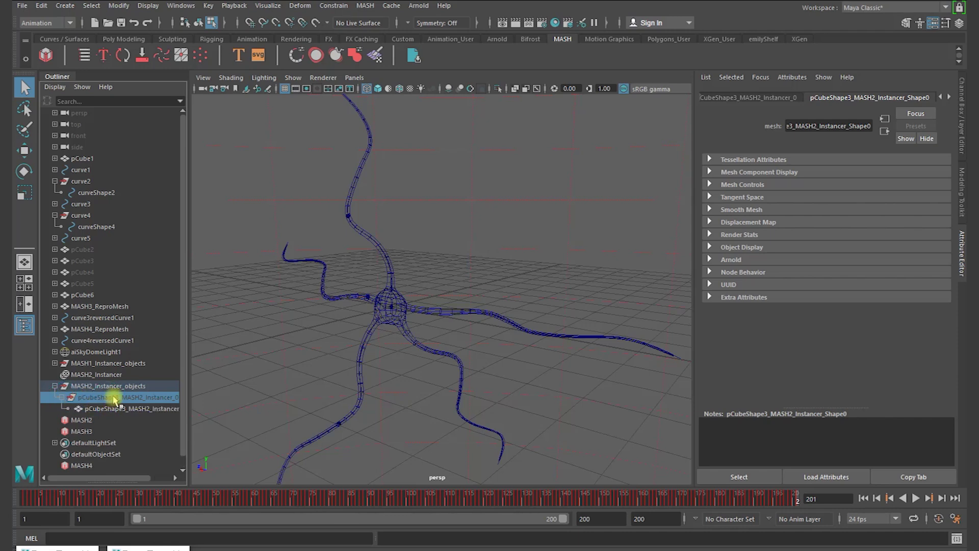
key("shift+h")
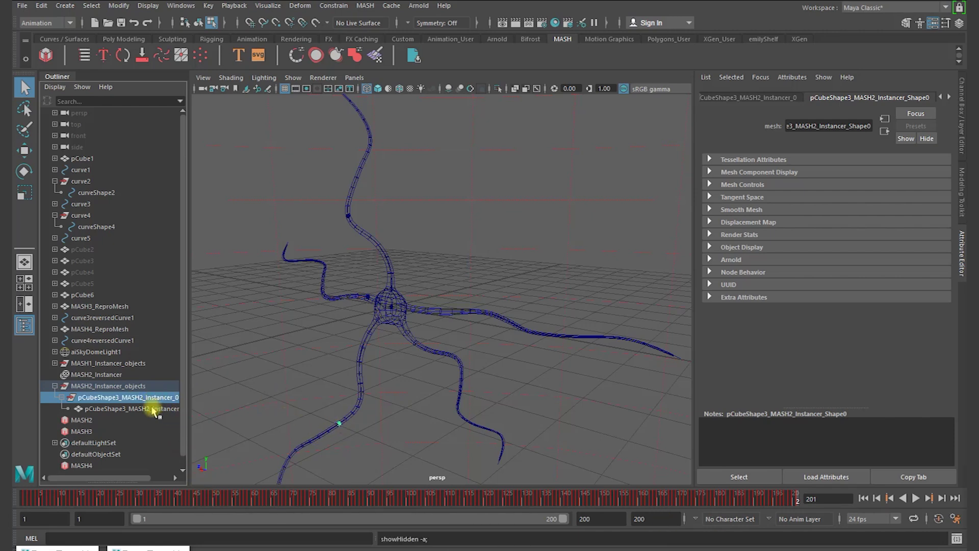
Step: Turn the baked pCubeShape3_MASH2_Instancer_0 mesh into an Arnold mesh light
left_click(364, 5)
left_click(378, 49)
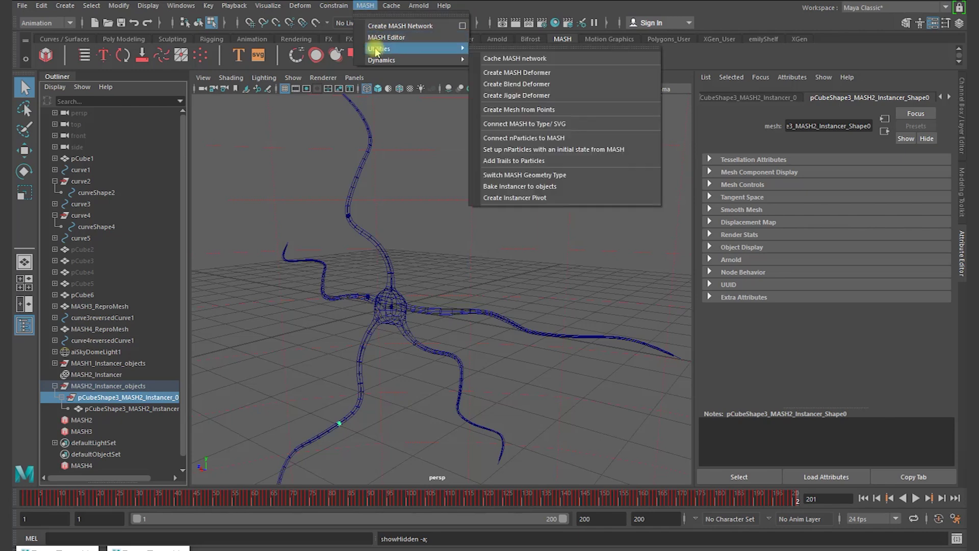
mouse_move(419, 5)
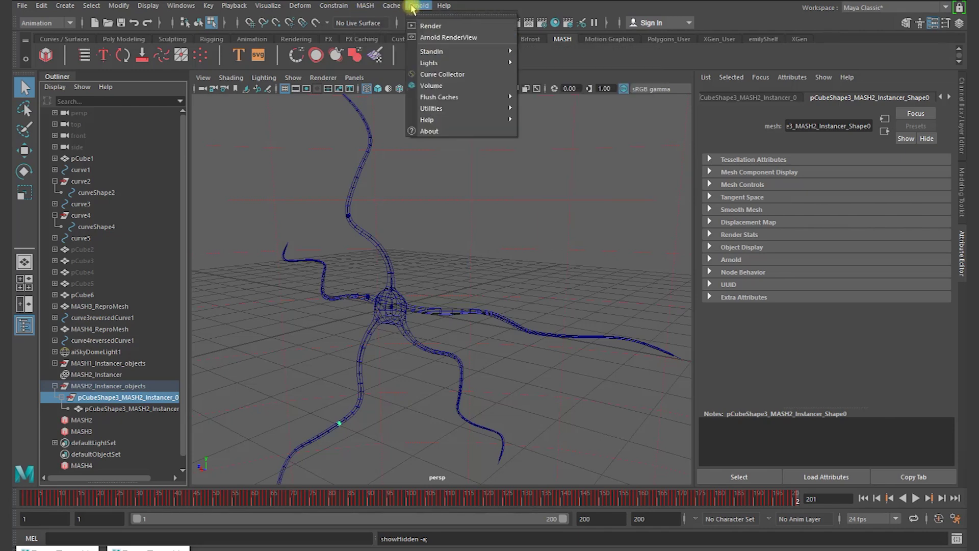
mouse_move(433, 62)
left_click(553, 95)
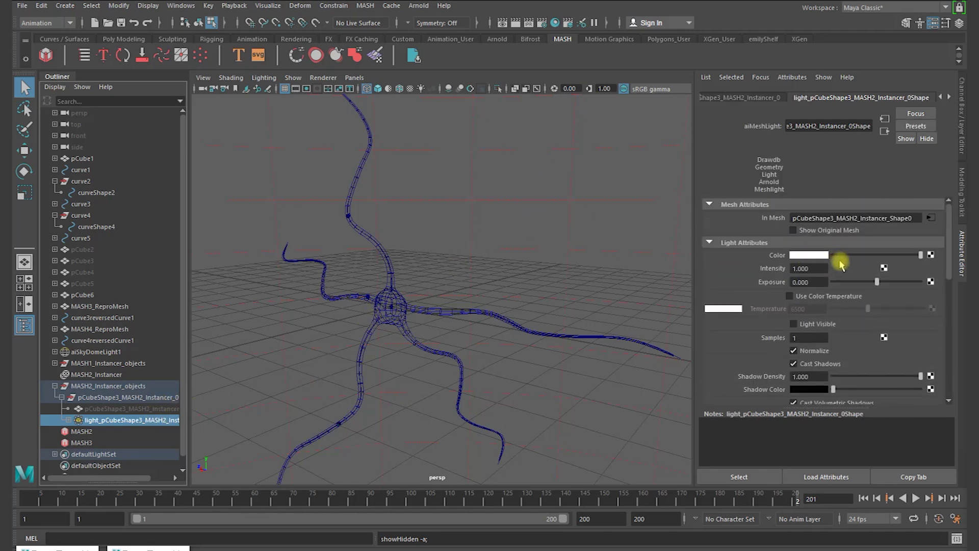
left_click(419, 5)
Step: Open the Arnold RenderView and scrub the timeline back to frame 8
mouse_move(436, 54)
left_click(448, 37)
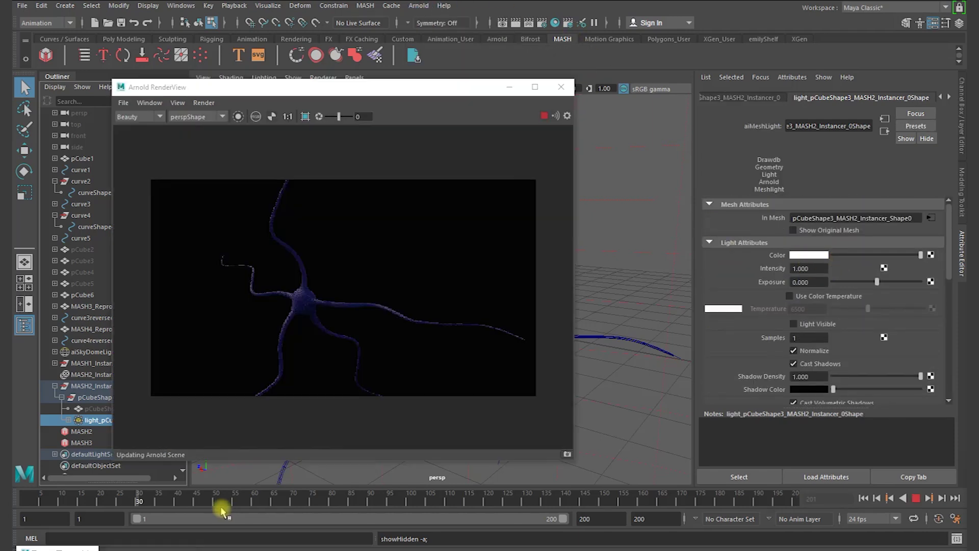
left_click_drag(231, 506, 51, 507)
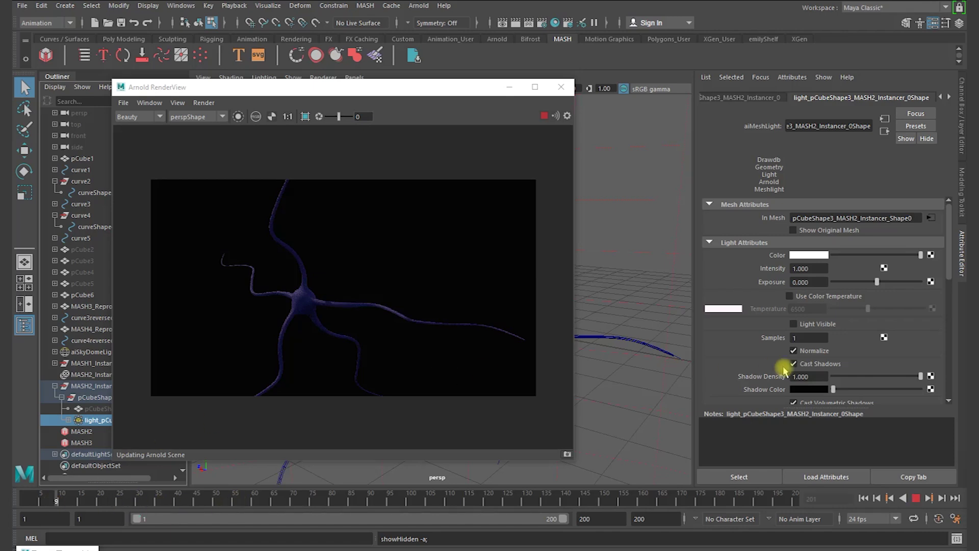
Step: Set the mesh light's Exposure to 5 and Intensity to 10
left_click(800, 282)
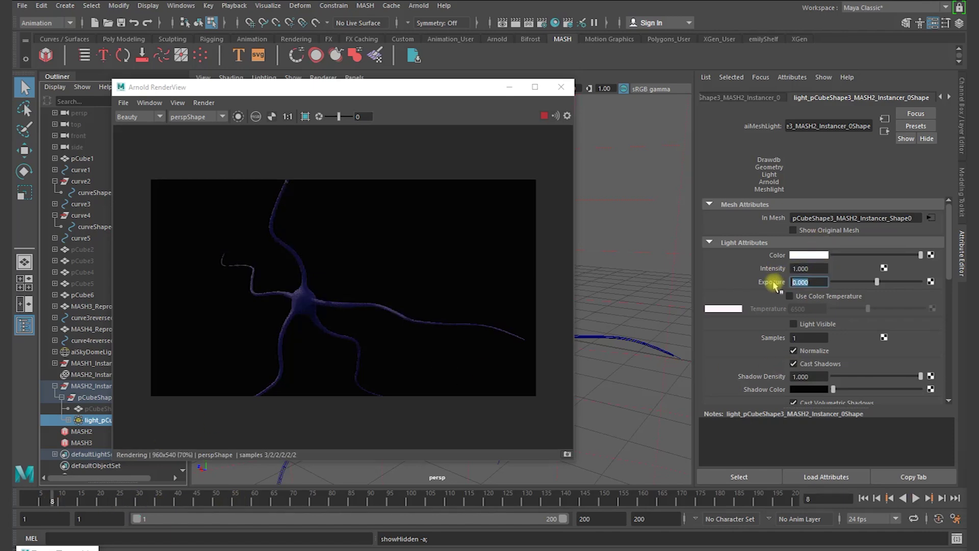
type("5")
key("Return")
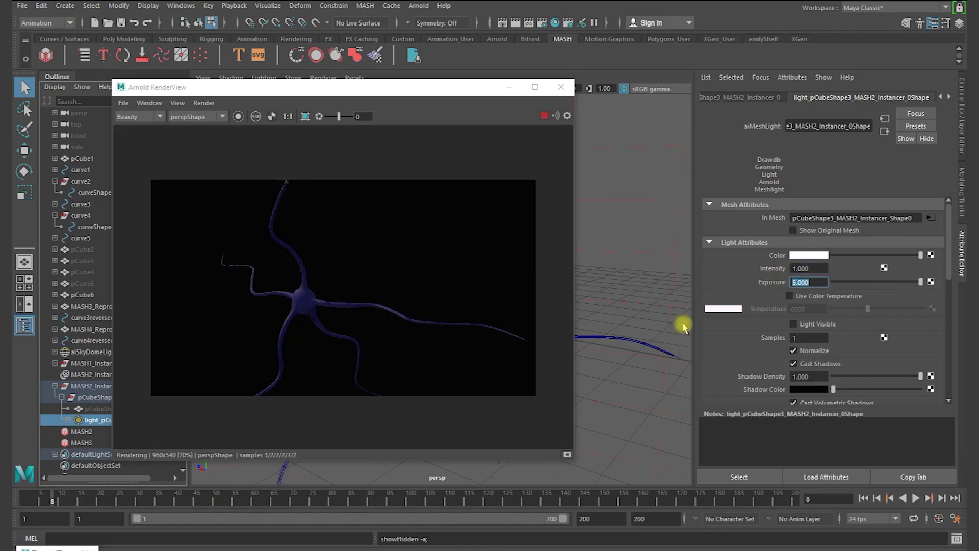
left_click(814, 264)
type("10")
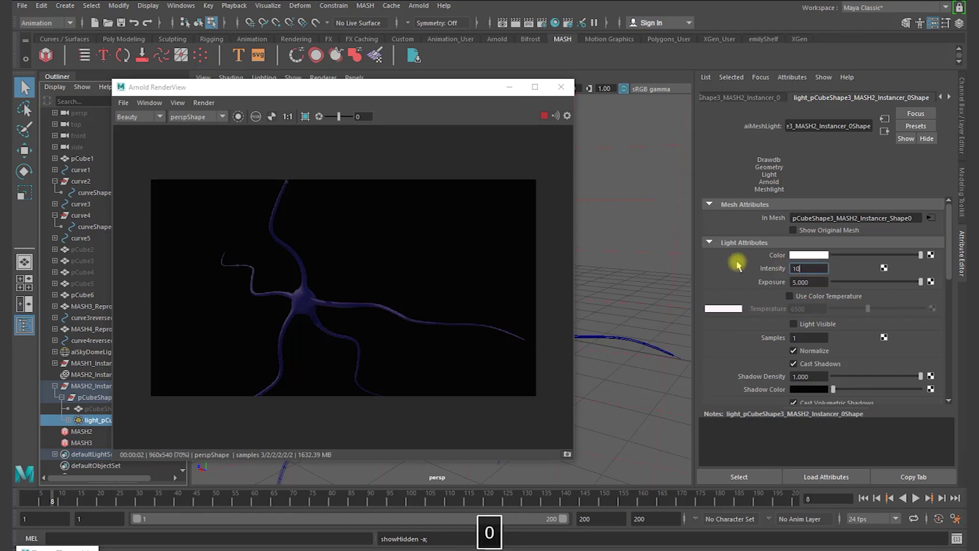
key("Return")
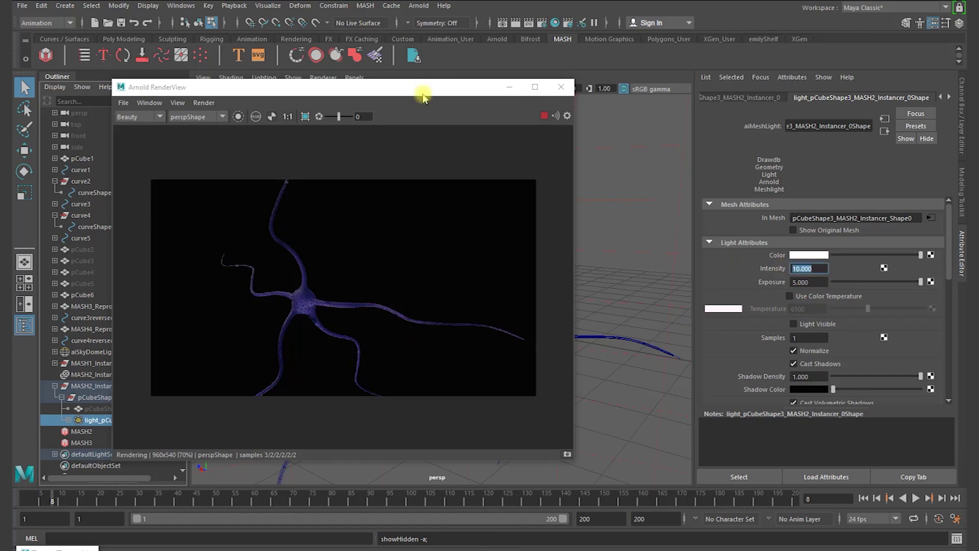
left_click_drag(424, 93, 530, 102)
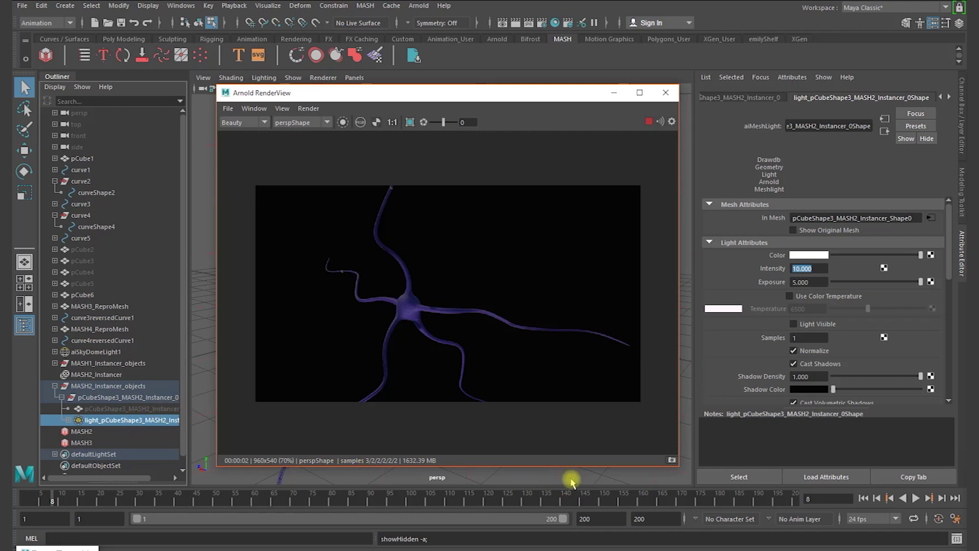
Step: Delete the MASH2_Instancer node, play the animation, and move the render window aside
left_click(90, 376)
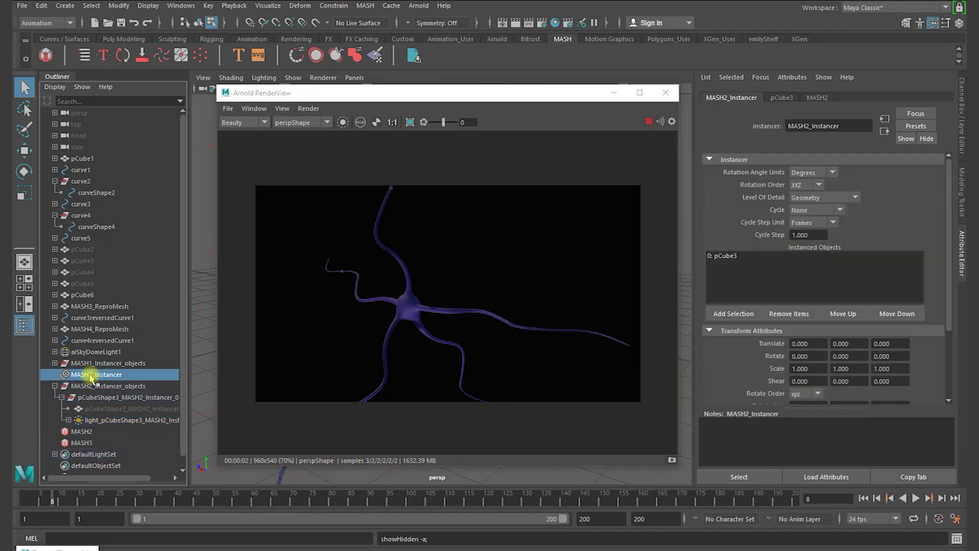
key("Delete")
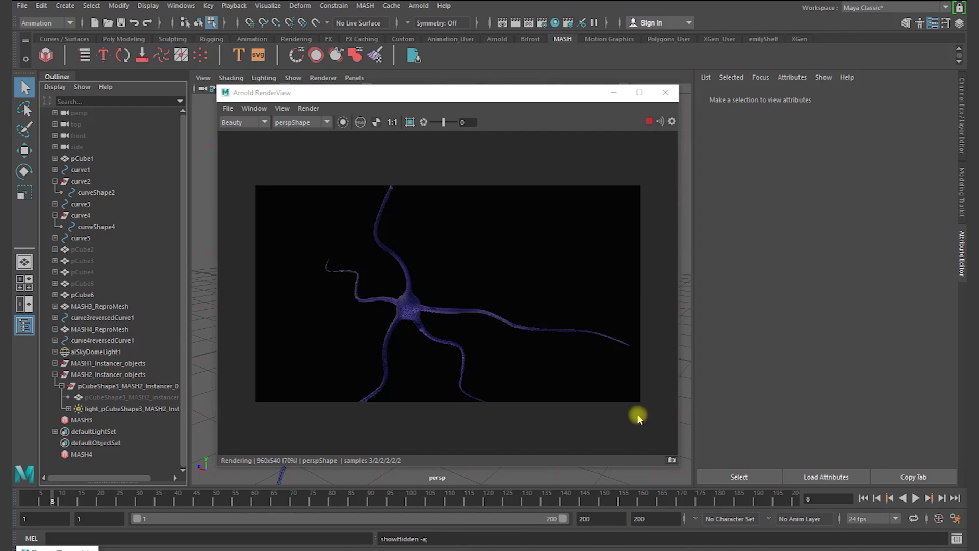
key("alt+v")
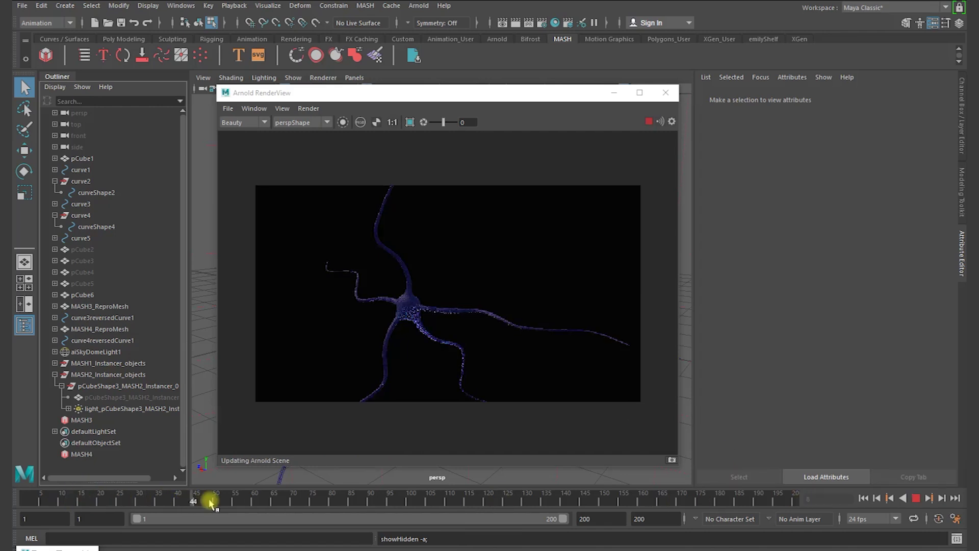
left_click_drag(223, 504, 228, 504)
left_click_drag(513, 93, 227, 109)
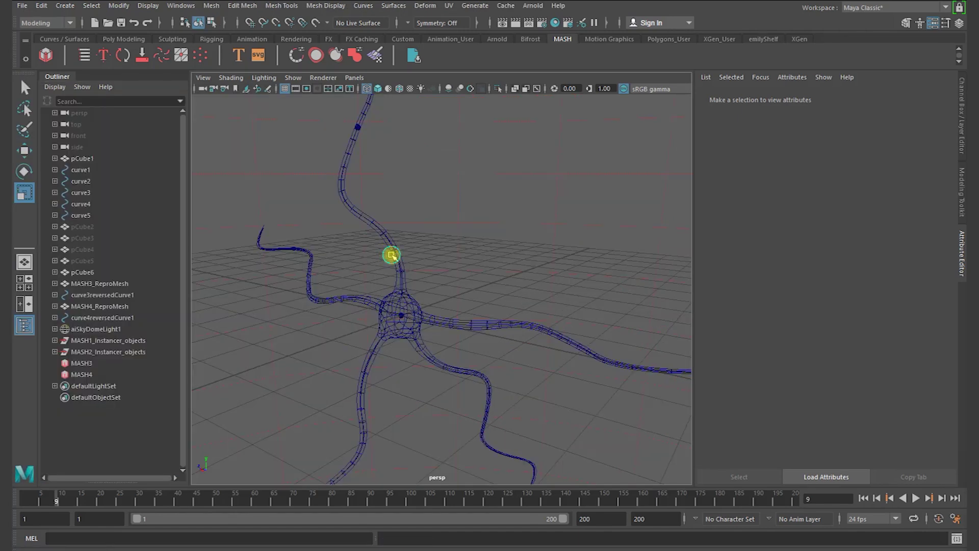
left_click(391, 255)
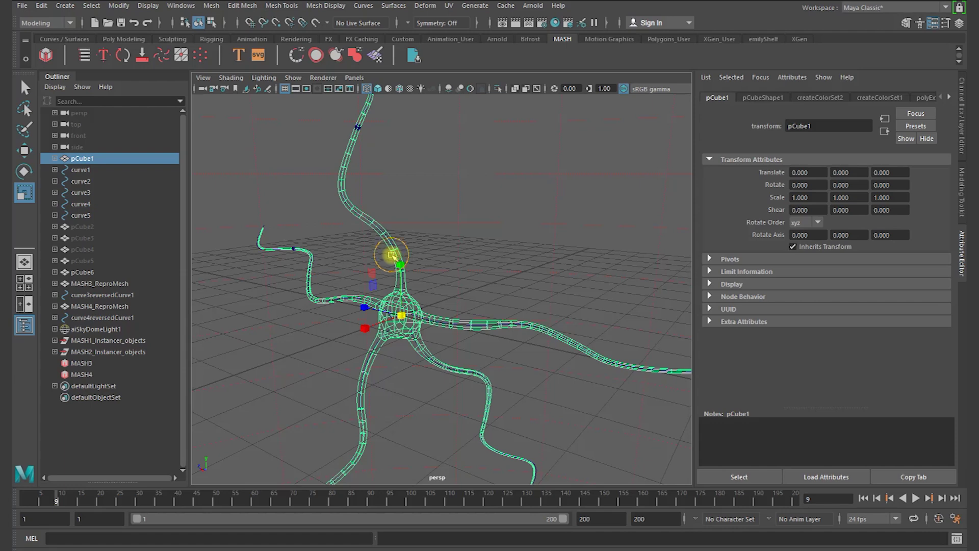
Step: Assign a new Arnold aiStandardSurface shader to the neuron mesh pCube1
right_click_drag(391, 255, 416, 535)
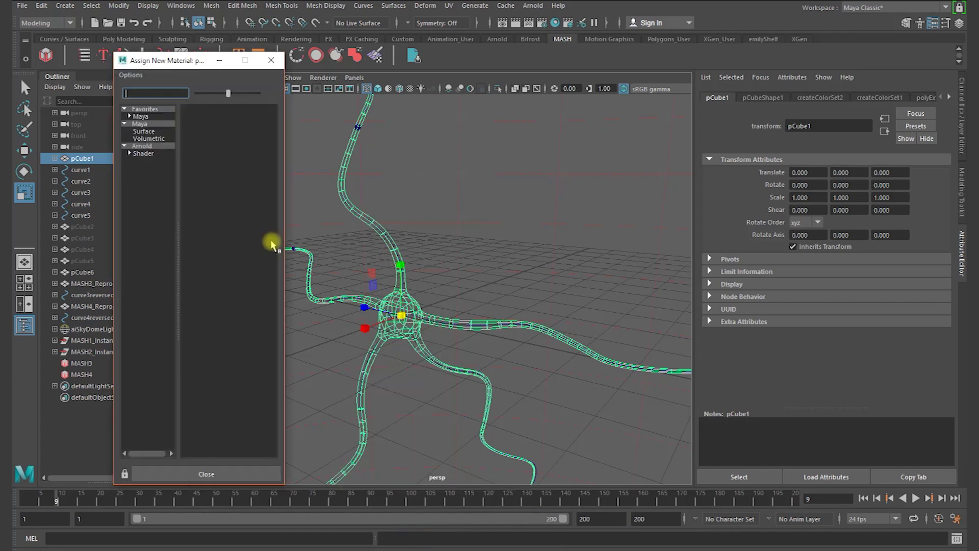
left_click(160, 154)
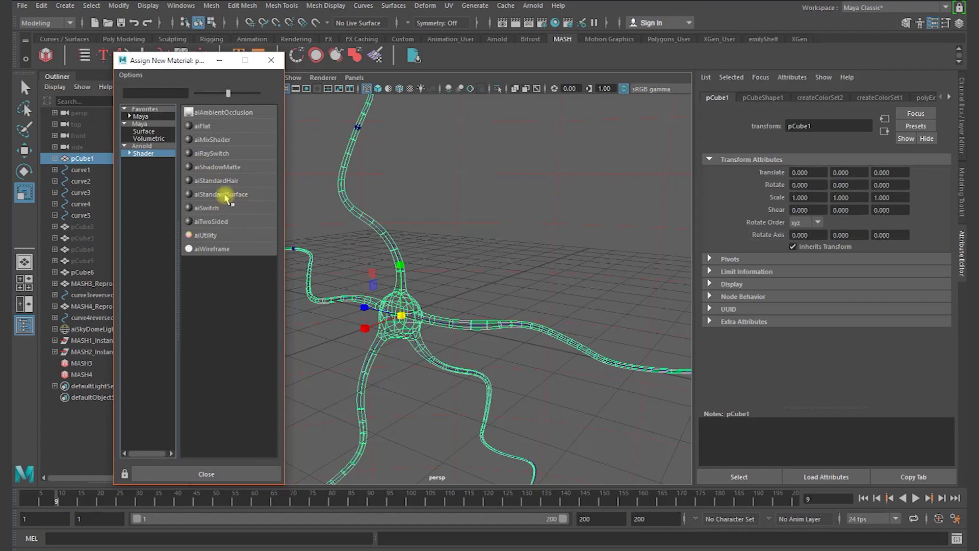
left_click(225, 196)
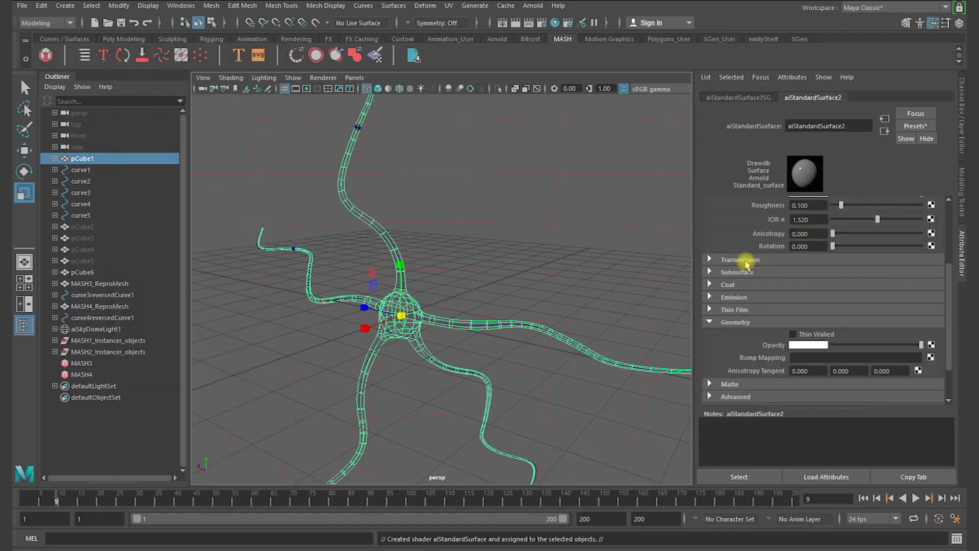
Step: Set the shader's base colour to a vivid, saturated purple
scroll(730, 227, "up", 3)
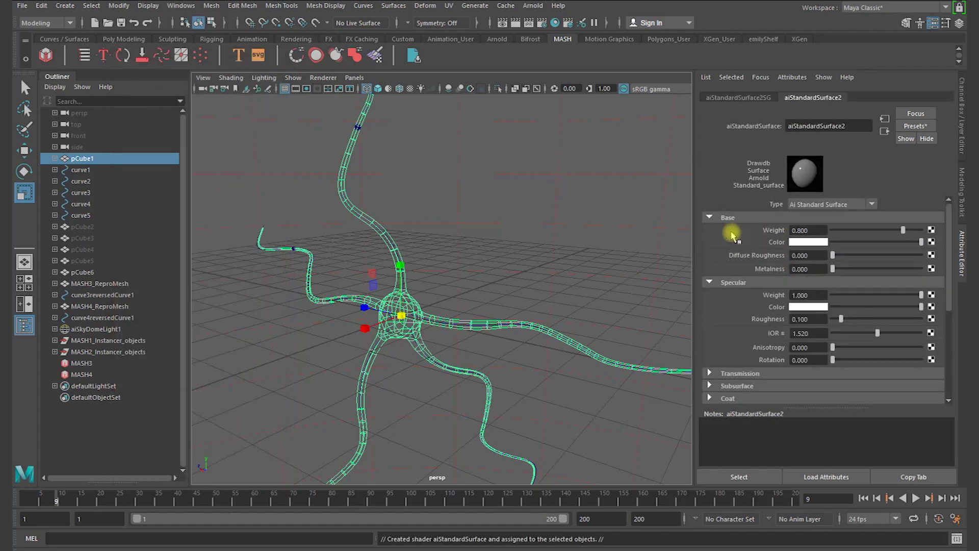
left_click(822, 243)
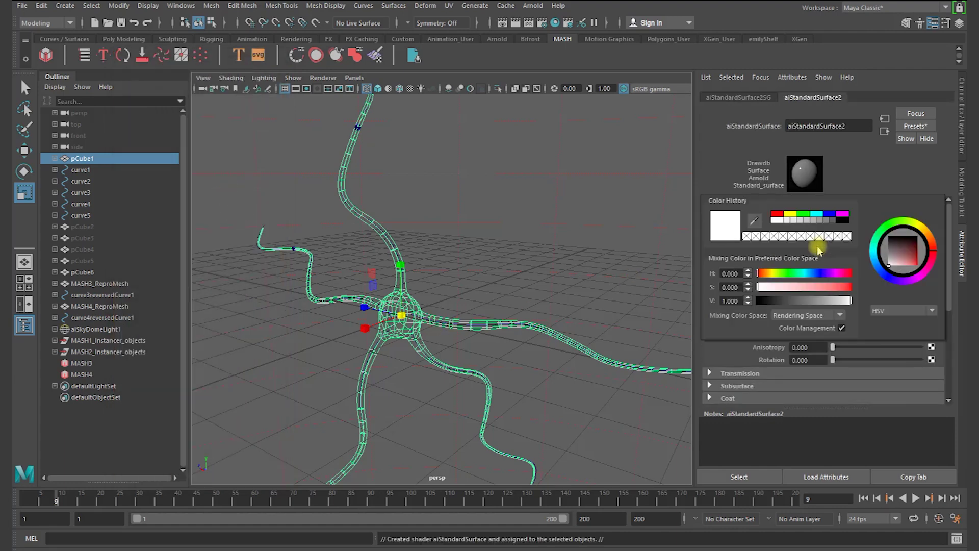
left_click(825, 274)
left_click_drag(826, 286, 861, 287)
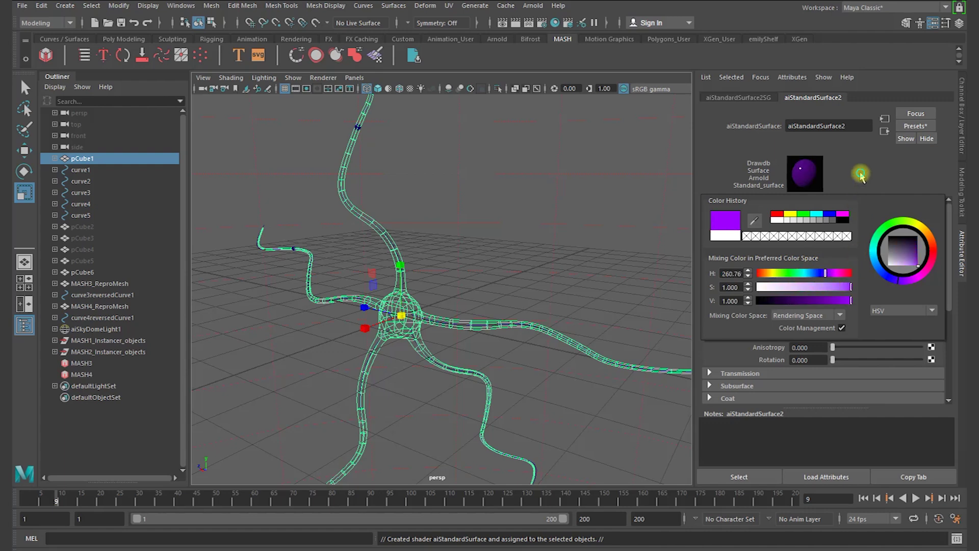
scroll(756, 299, "down", 2)
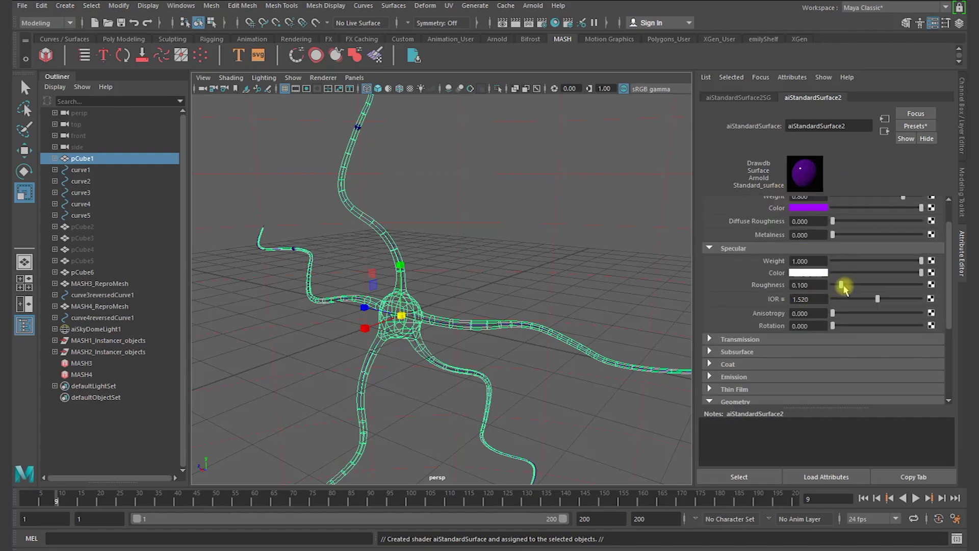
Step: Raise Specular Roughness to 0.429 and Subsurface Weight to 0.571
left_click_drag(843, 288, 865, 288)
scroll(730, 288, "down", 3)
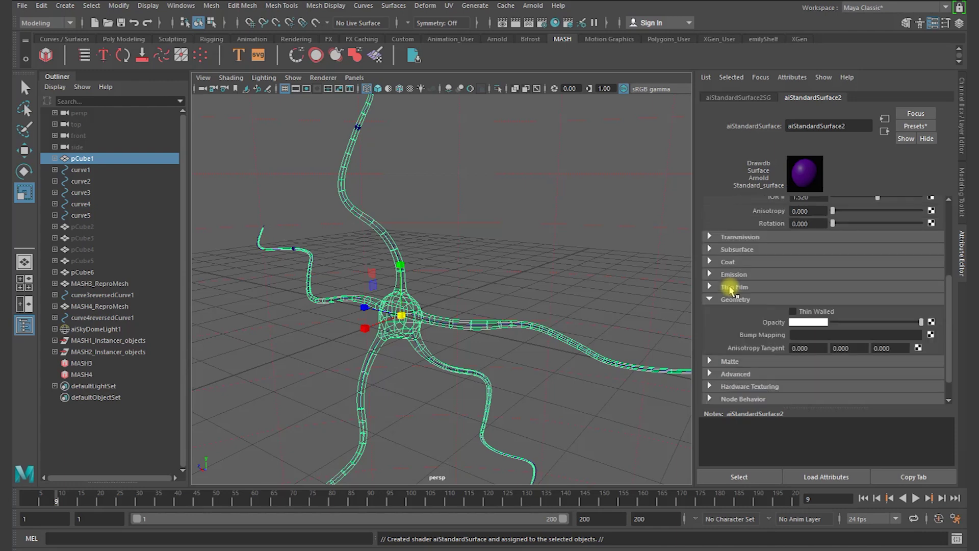
left_click(734, 299)
left_click(733, 295)
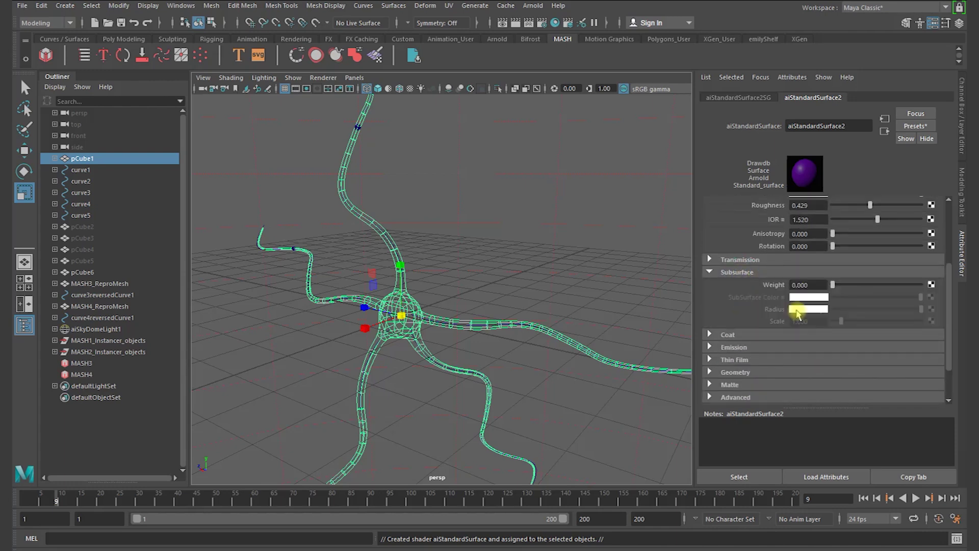
left_click_drag(832, 284, 881, 288)
Step: Apply the Skin 1 subsurface preset and change the Subsurface Color to sky blue
left_click(783, 297)
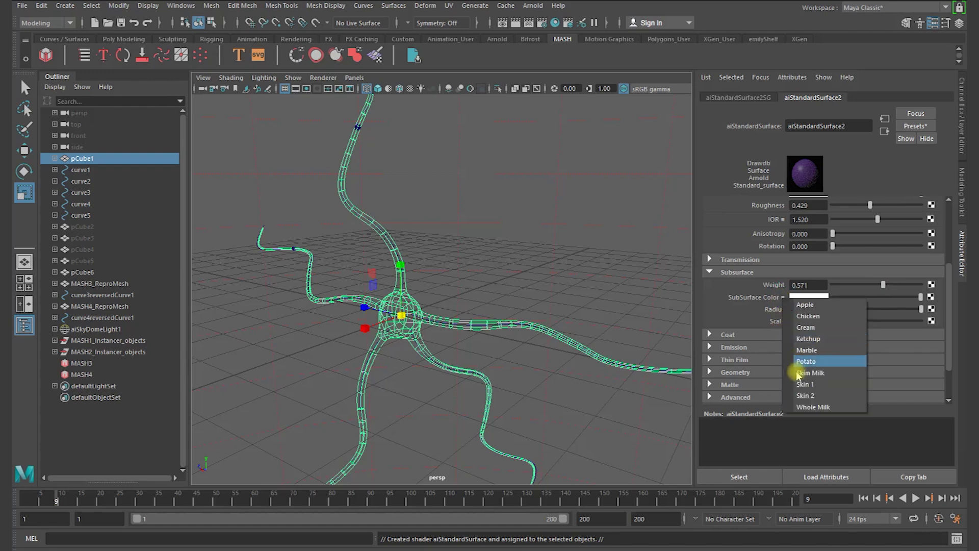
left_click(816, 387)
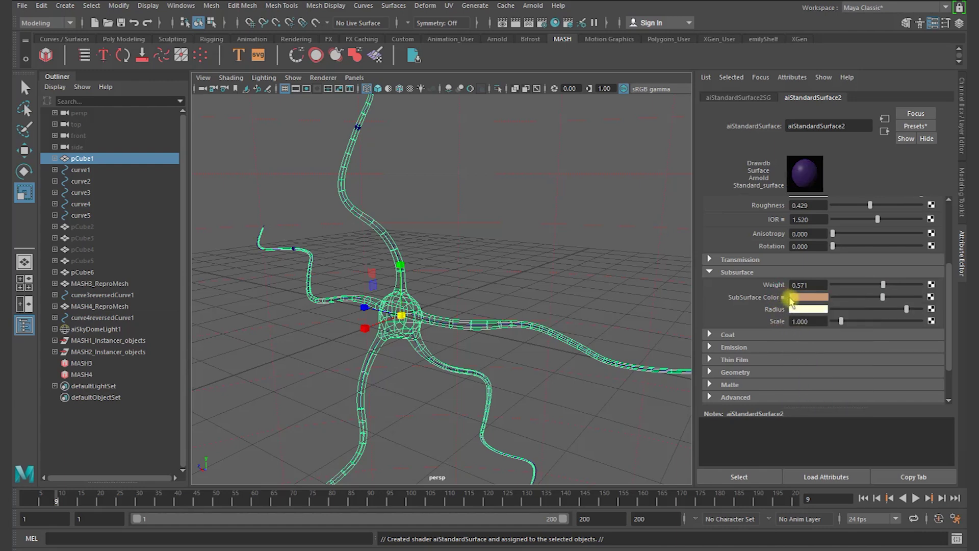
left_click(798, 299)
left_click_drag(791, 332, 837, 342)
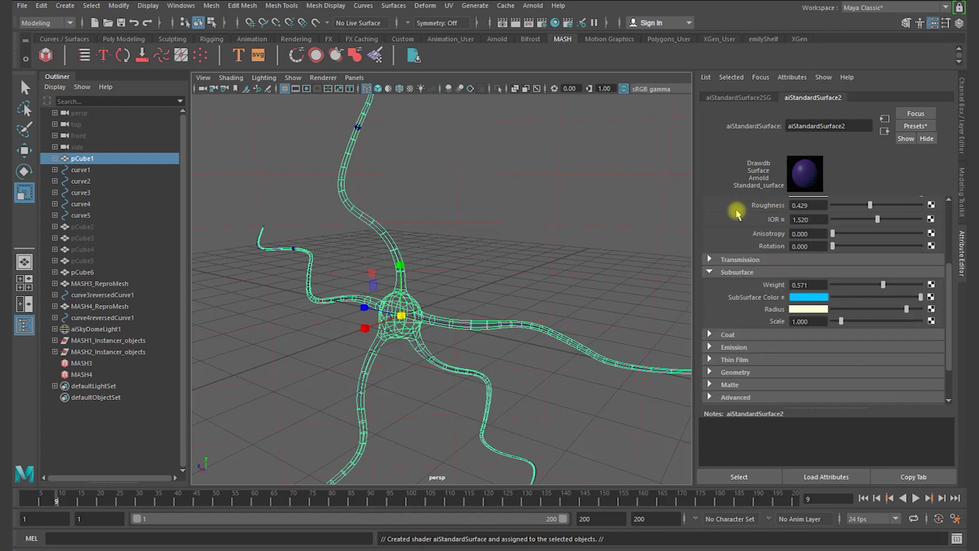
Step: Enable Thin Walled under Geometry and open the Arnold RenderView
left_click(738, 374)
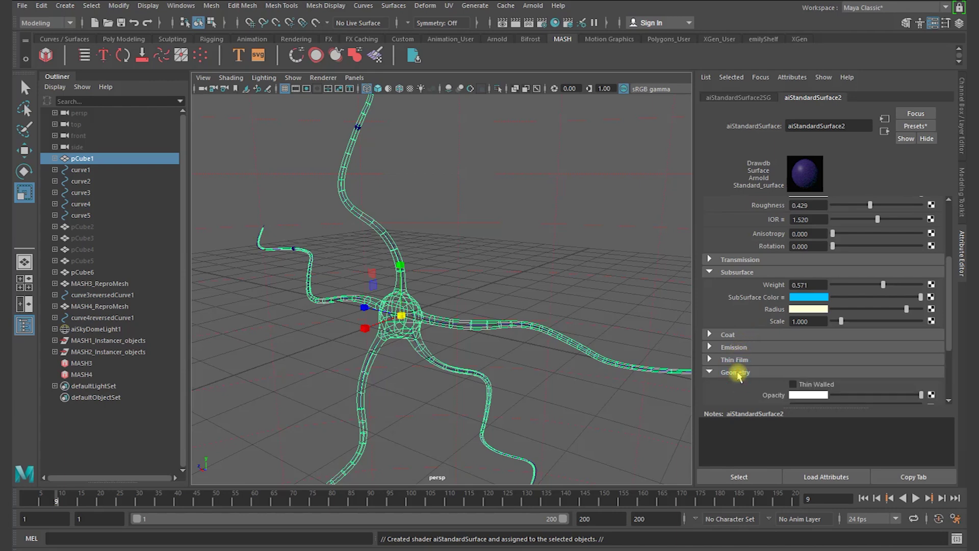
left_click(533, 5)
left_click(543, 38)
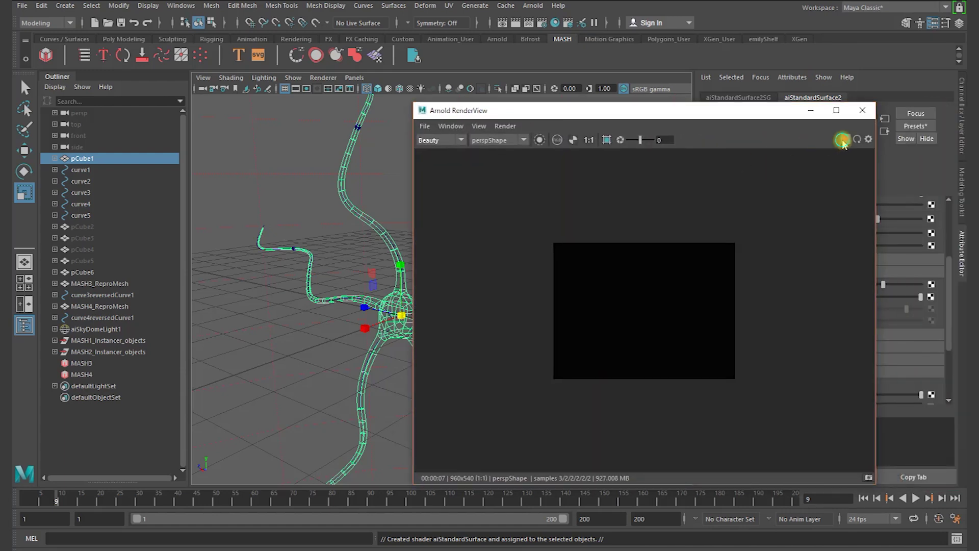
Step: Render the neuron in Arnold, then set Specular Weight 0.545 and Subsurface Weight 0.377
left_click(842, 140)
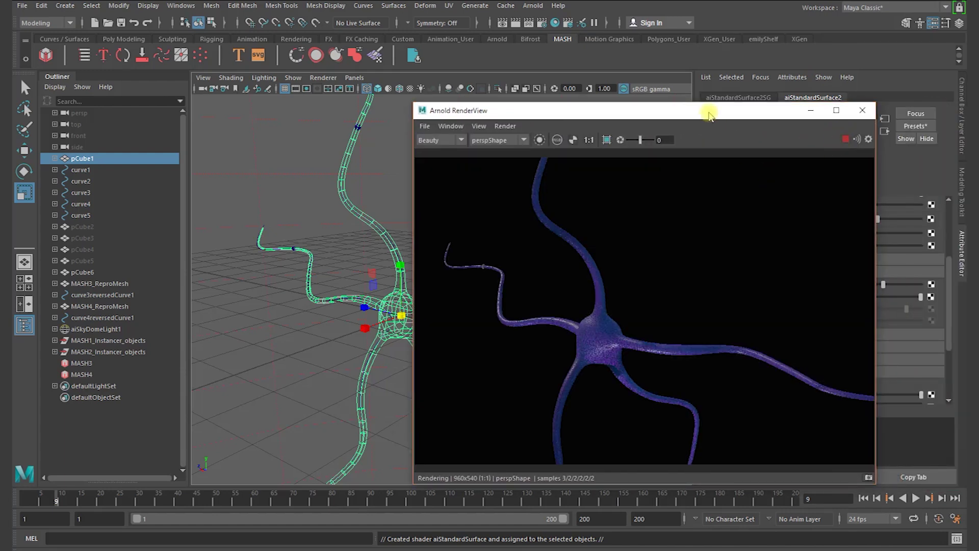
left_click_drag(707, 111, 311, 93)
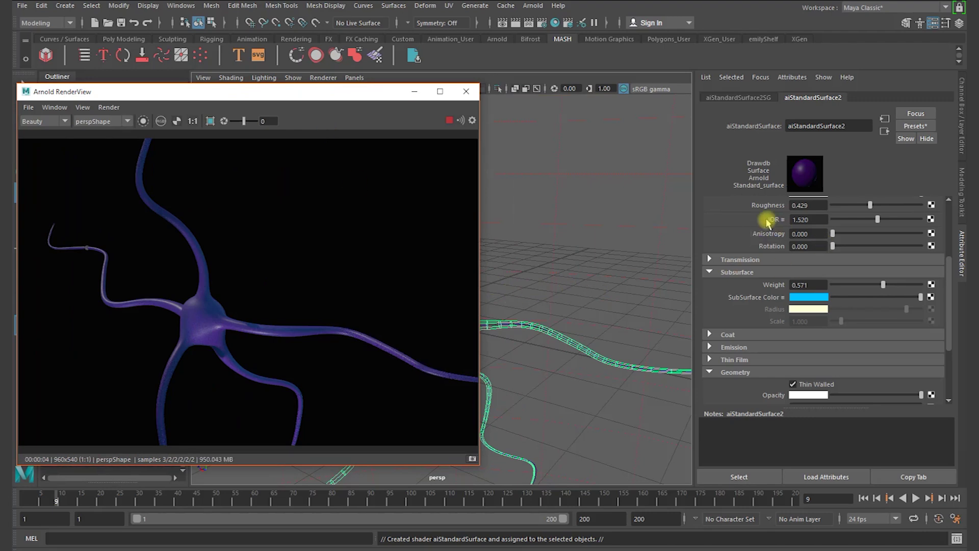
scroll(773, 261, "up", 3)
left_click(869, 249)
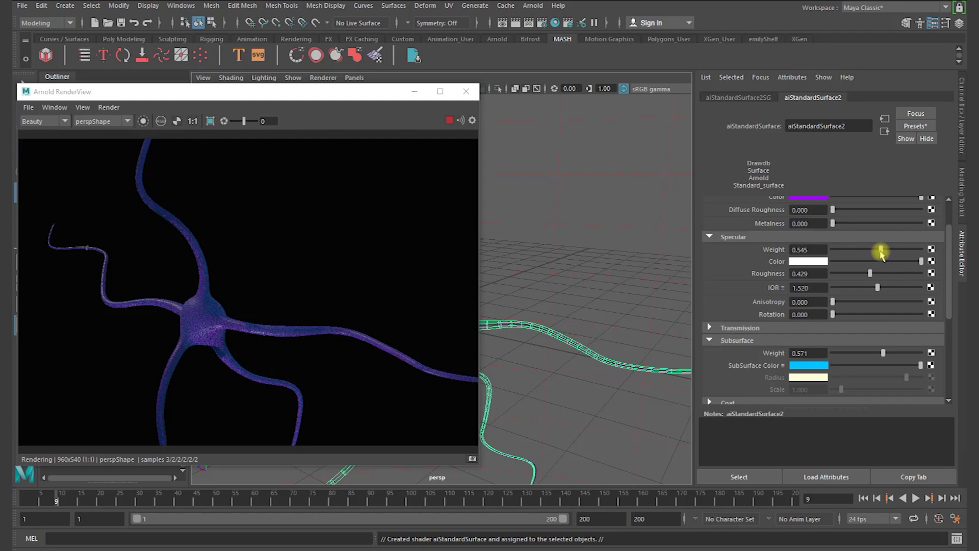
left_click(880, 249)
mouse_move(882, 353)
left_mouse_down()
mouse_move(913, 351)
mouse_move(834, 352)
mouse_move(902, 353)
mouse_move(865, 353)
left_mouse_up()
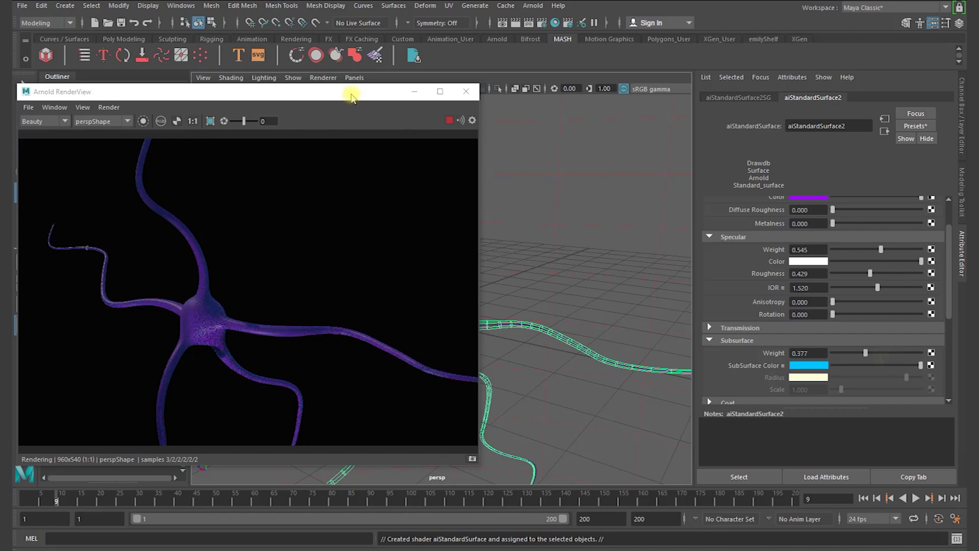
left_click_drag(352, 92, 515, 67)
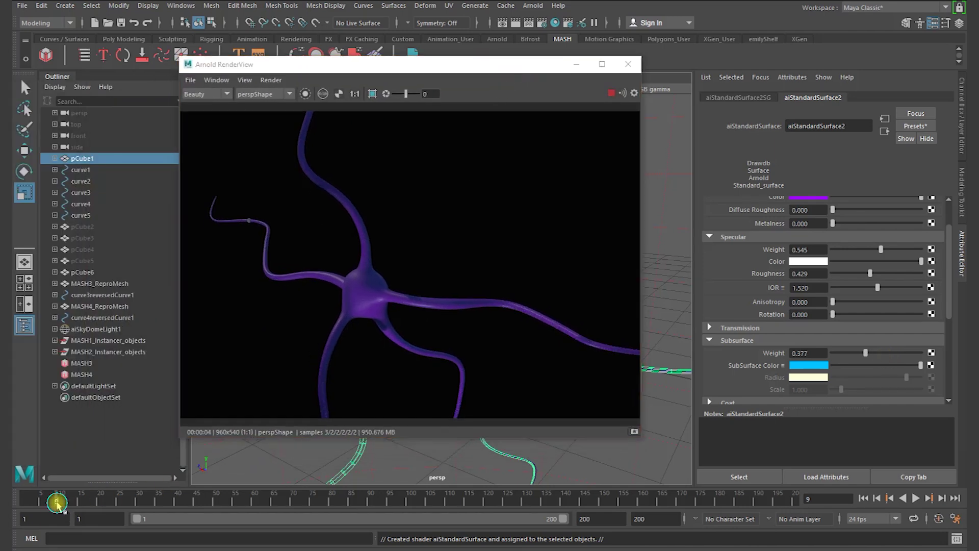
Step: Review the render at later frames around 41, select MASH3, and minimise the RenderView
left_click_drag(57, 503, 107, 502)
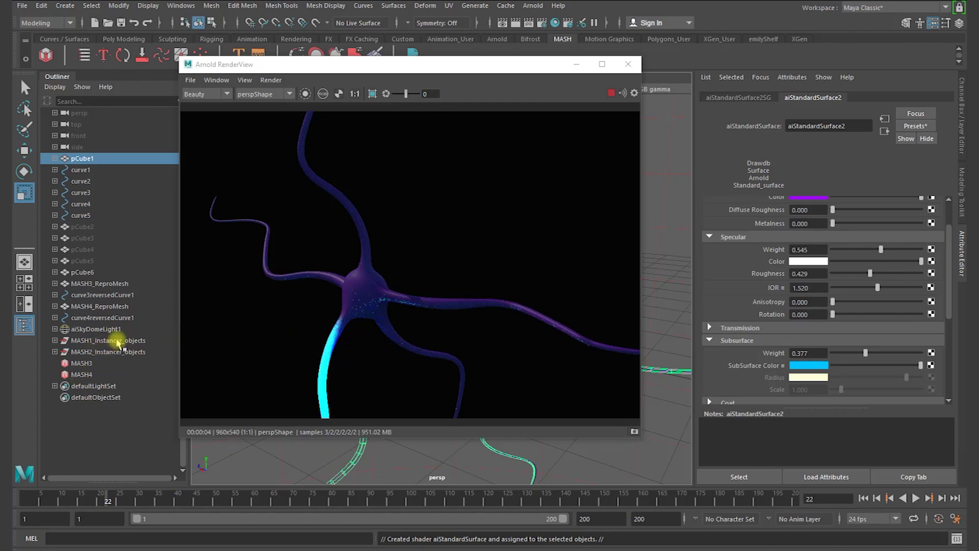
left_click_drag(109, 501, 14, 508)
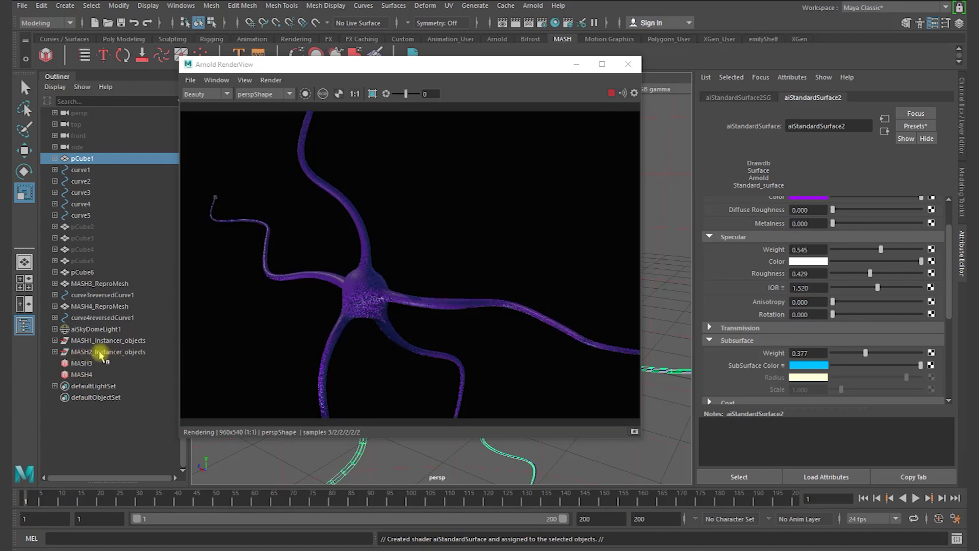
left_click(82, 363)
left_click(576, 63)
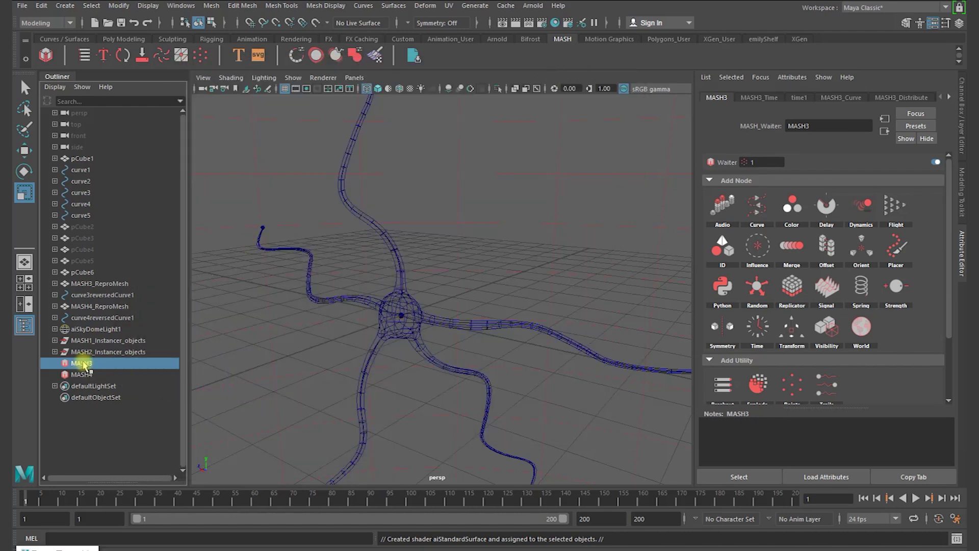
Step: Switch MASH3's geometry type from a repro mesh to an Instancer
left_click(59, 23)
left_click(54, 58)
left_click(371, 6)
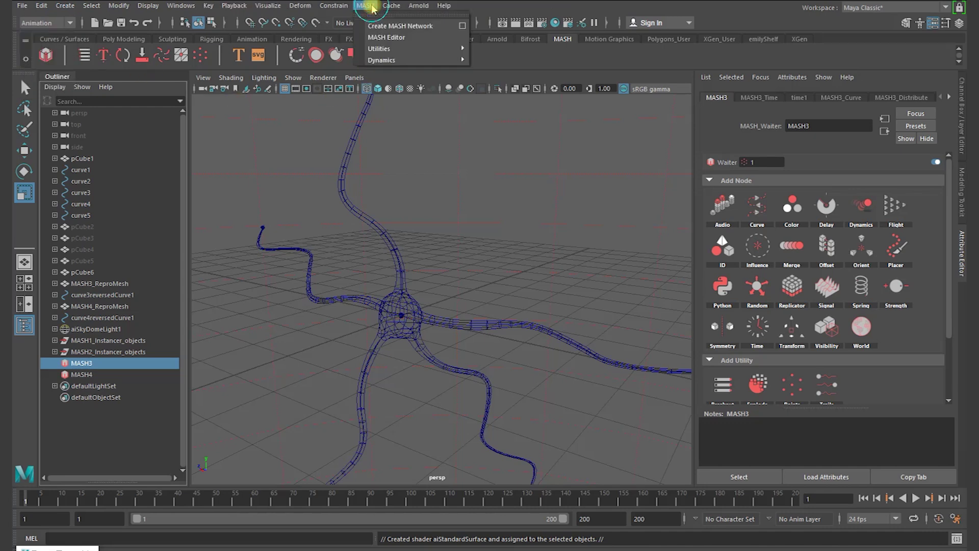
mouse_move(386, 55)
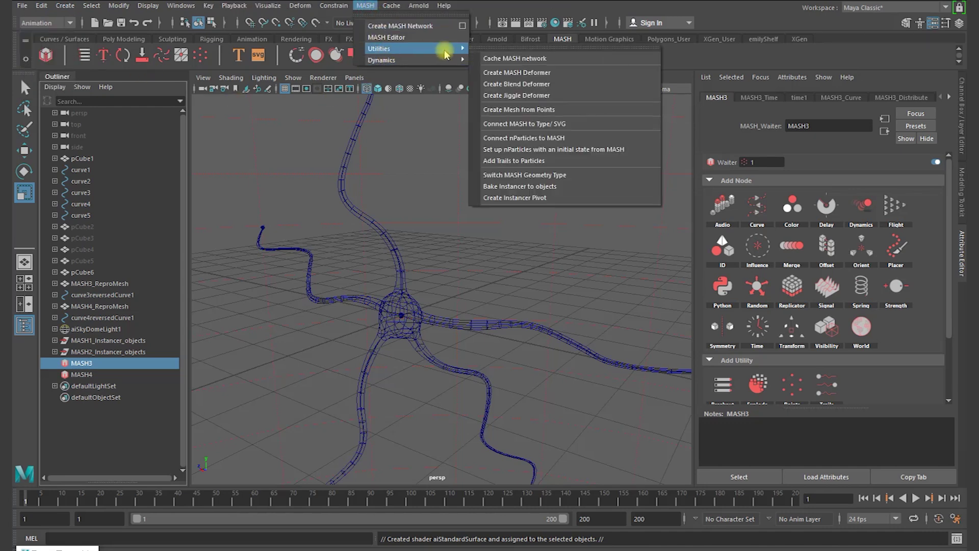
left_click(520, 174)
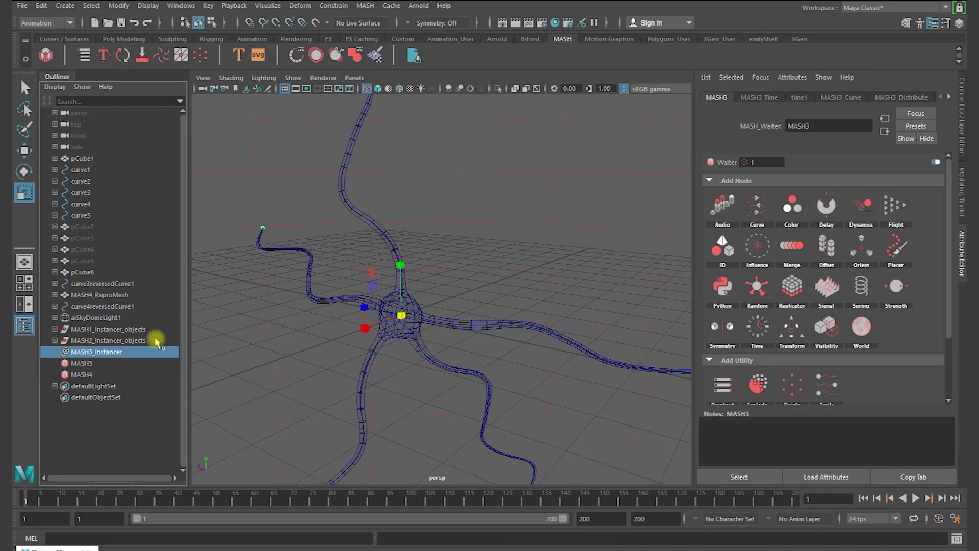
left_click(96, 355)
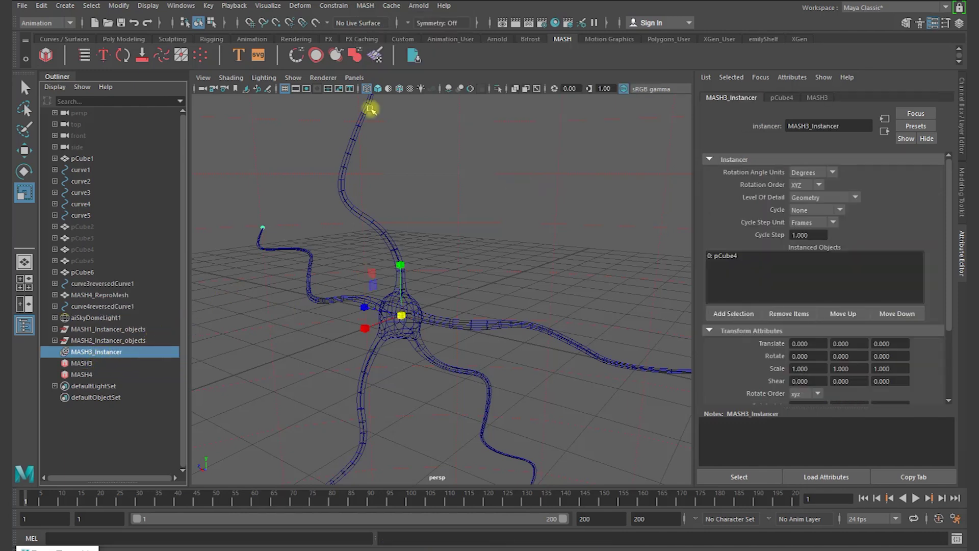
Step: Bake the MASH3 instances to objects and expand the baked pCubeShape4_MASH3_Instancer_0 group
left_click(365, 6)
mouse_move(399, 49)
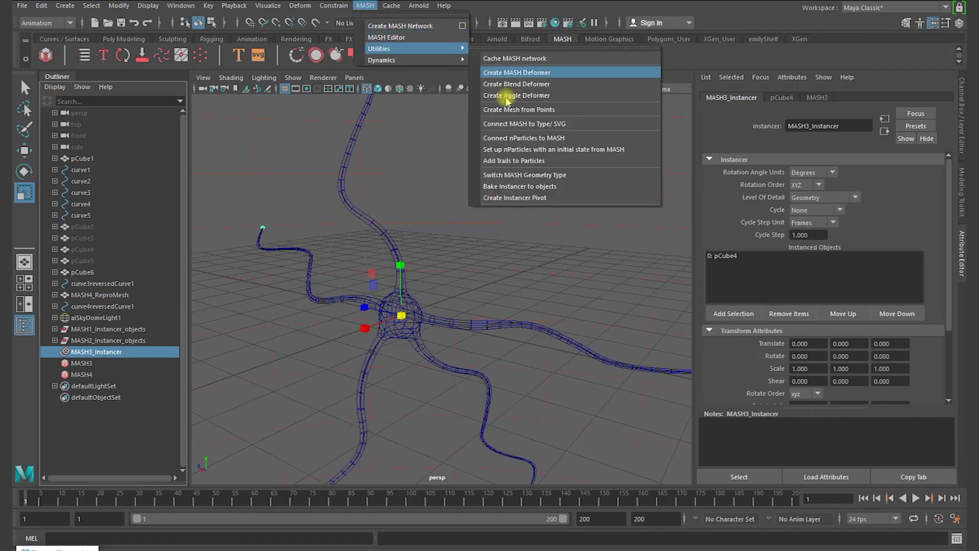
left_click(513, 187)
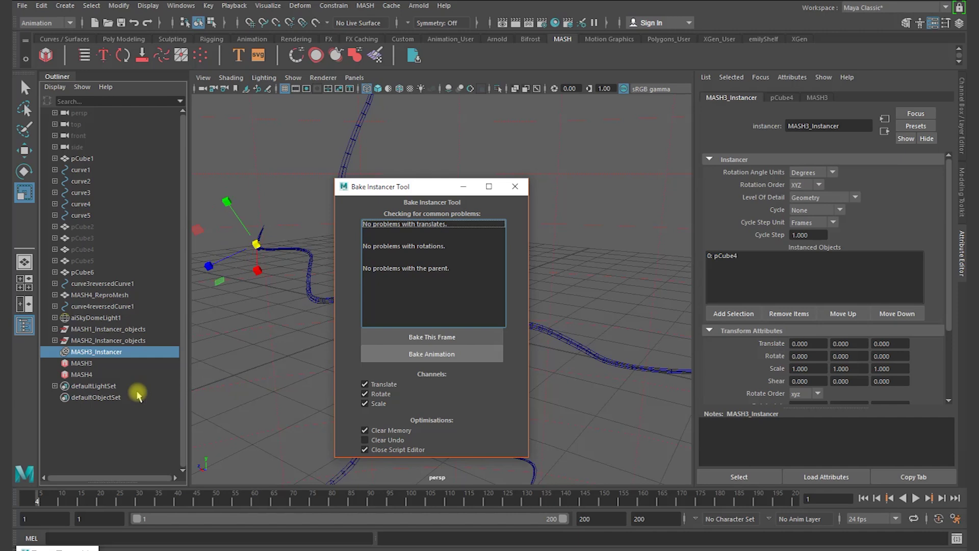
left_click(55, 363)
left_click(65, 375)
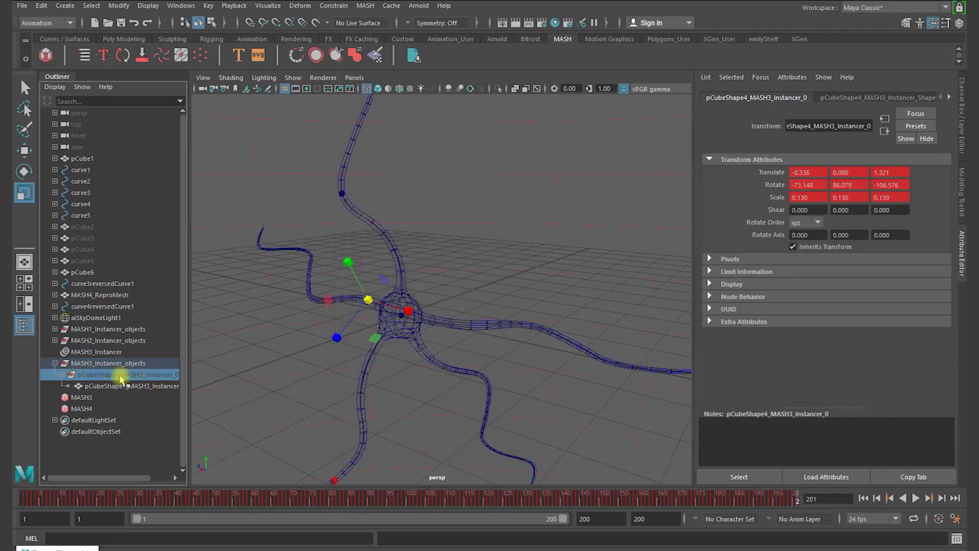
Step: Unhide all objects and turn the baked MASH3 mesh into an Arnold mesh light
key("shift+h")
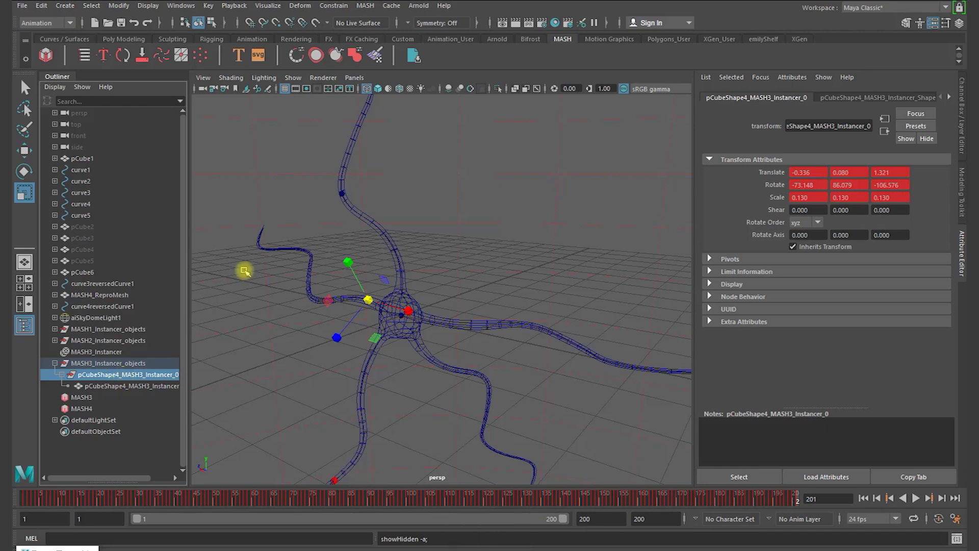
left_click(414, 6)
mouse_move(497, 59)
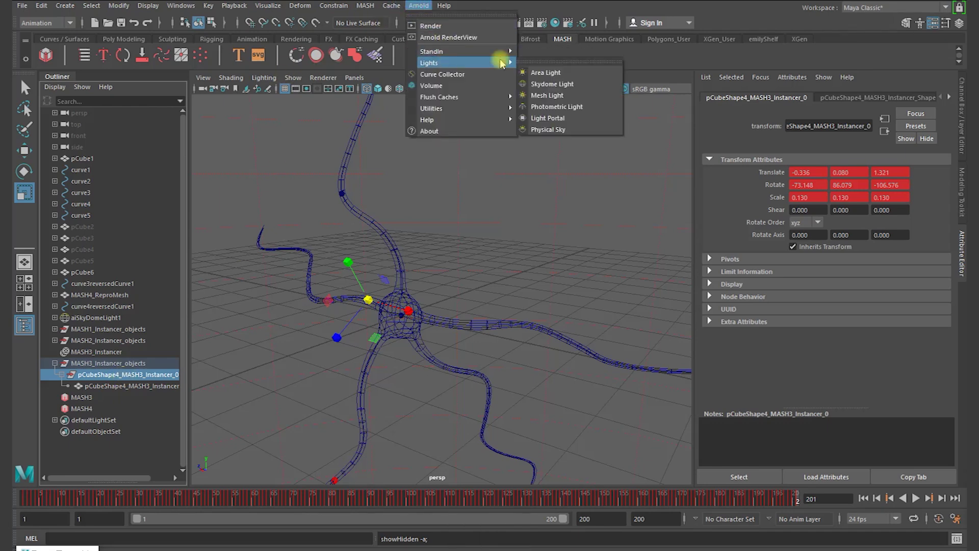
left_click(540, 94)
Step: Render the current frame in Arnold RenderView and move the time to frame 40
left_click(516, 26)
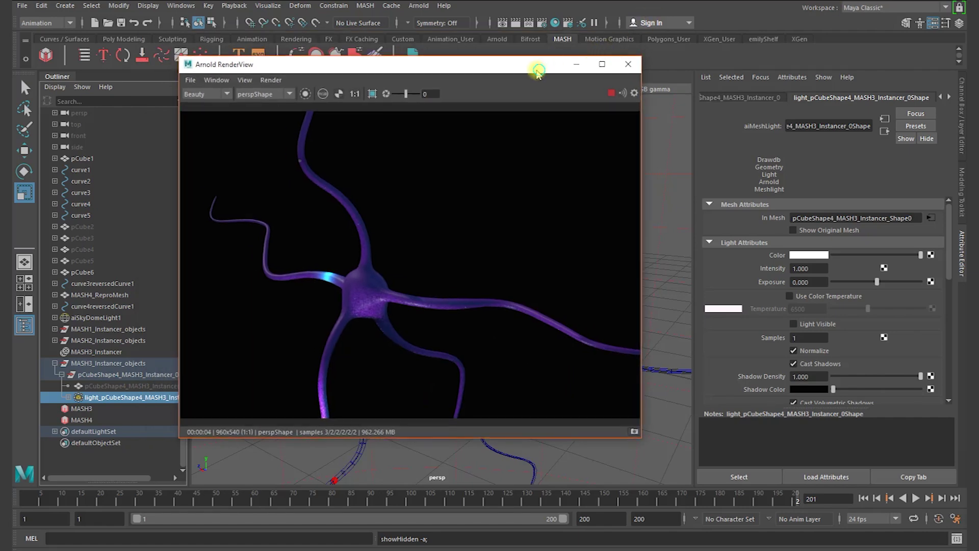
left_click_drag(536, 65, 401, 94)
left_click_drag(323, 500, 175, 503)
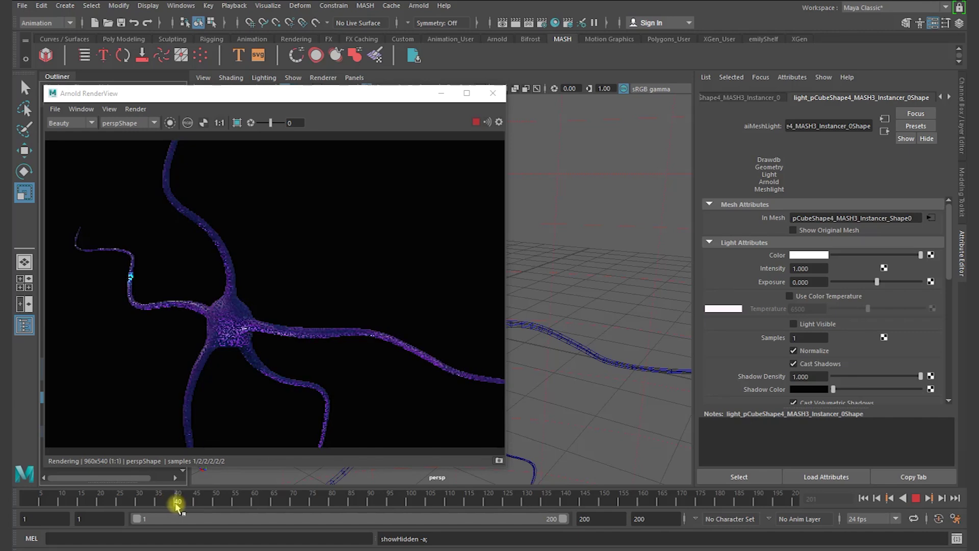
left_click_drag(295, 91, 616, 104)
left_click(308, 277)
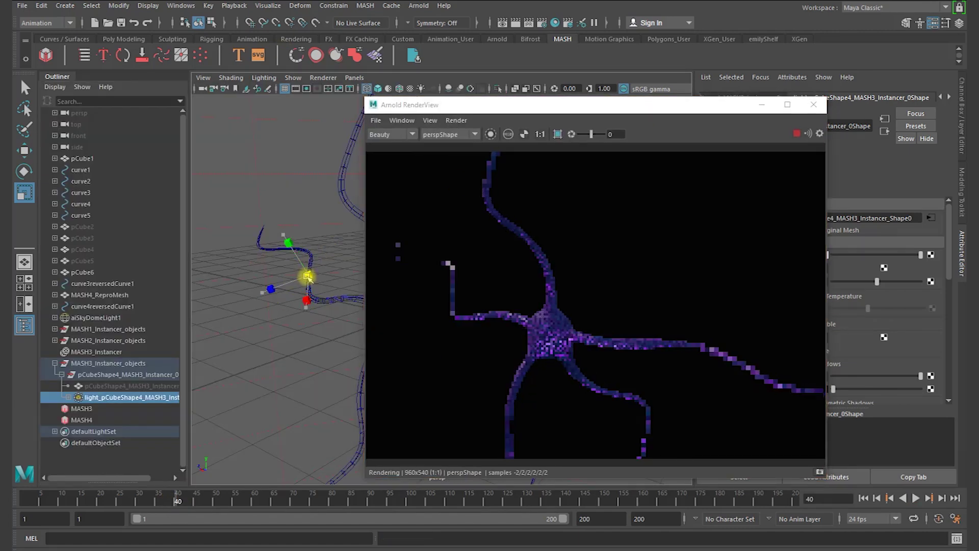
Step: Raise the mesh light's exposure to 4.342 and set its intensity to 10
left_click_drag(441, 102, 329, 101)
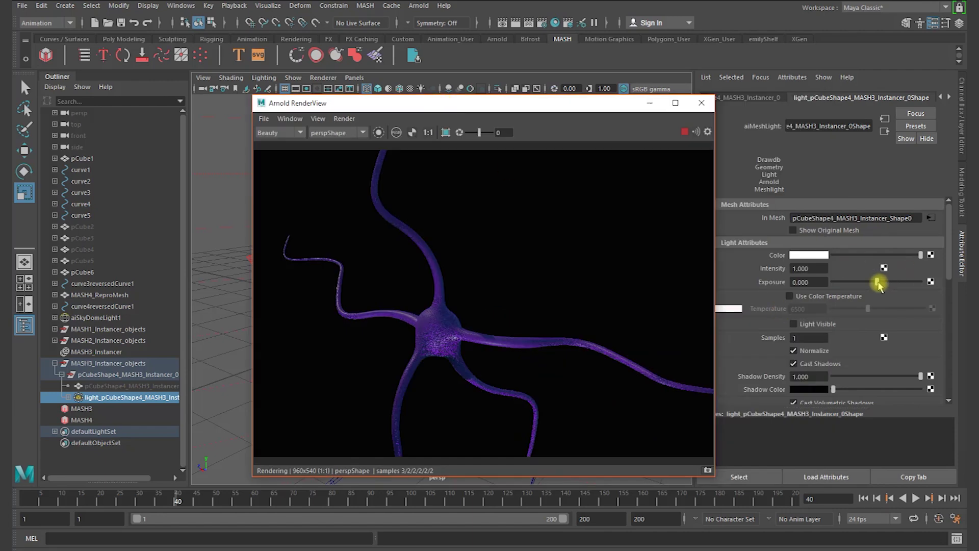
left_click_drag(877, 281, 914, 284)
double_click(809, 269)
type("10")
key("Return")
left_click_drag(459, 102, 550, 101)
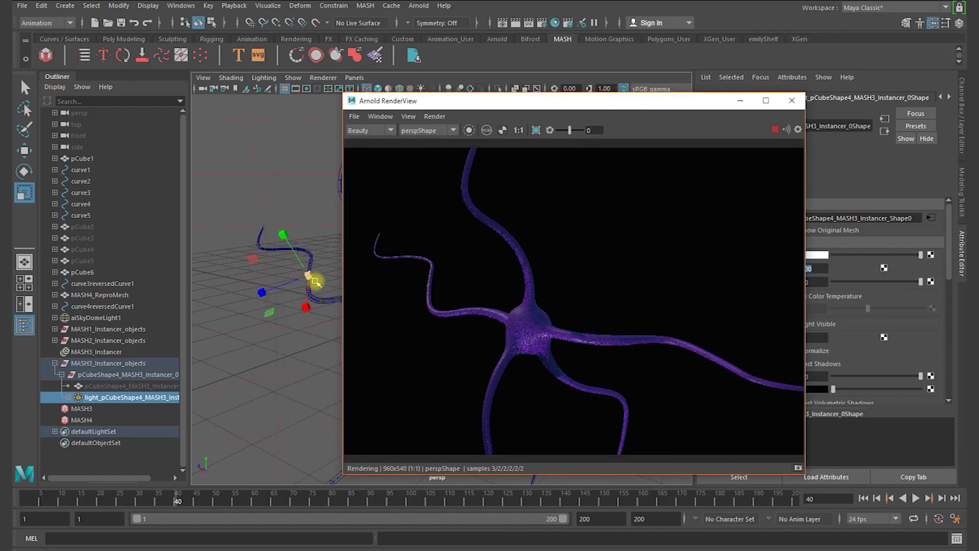
left_click_drag(313, 278, 306, 293)
Step: Zoom in on the light along the tube and delete the leftover MASH3 instancer and network
right_click_drag(306, 312, 322, 290, "alt")
left_click_drag(324, 292, 317, 323)
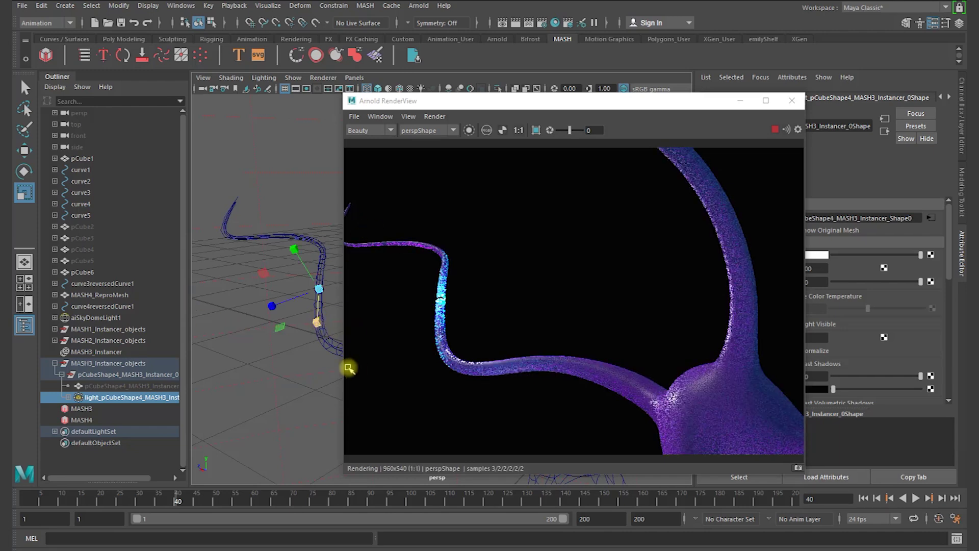
right_click_drag(317, 350, 388, 333, "alt")
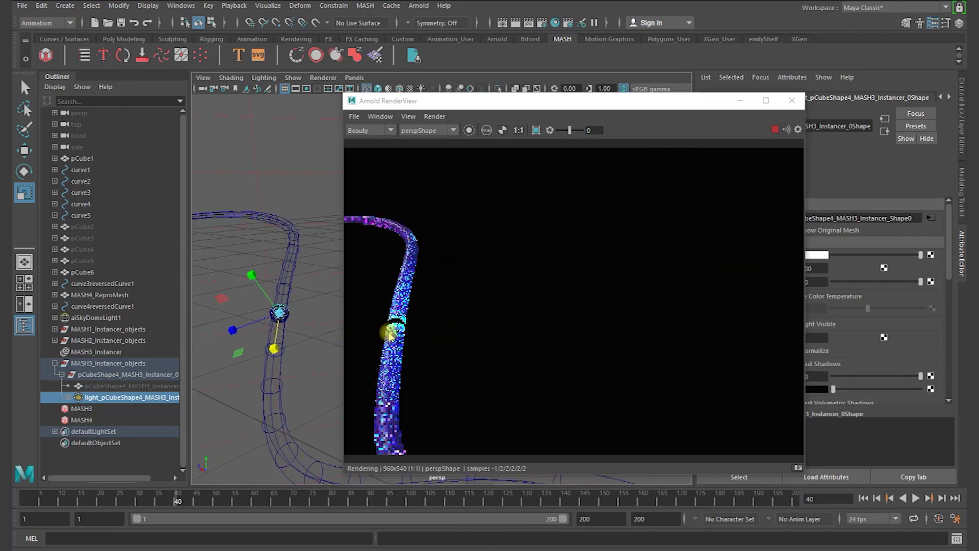
left_click(99, 375)
key("Delete")
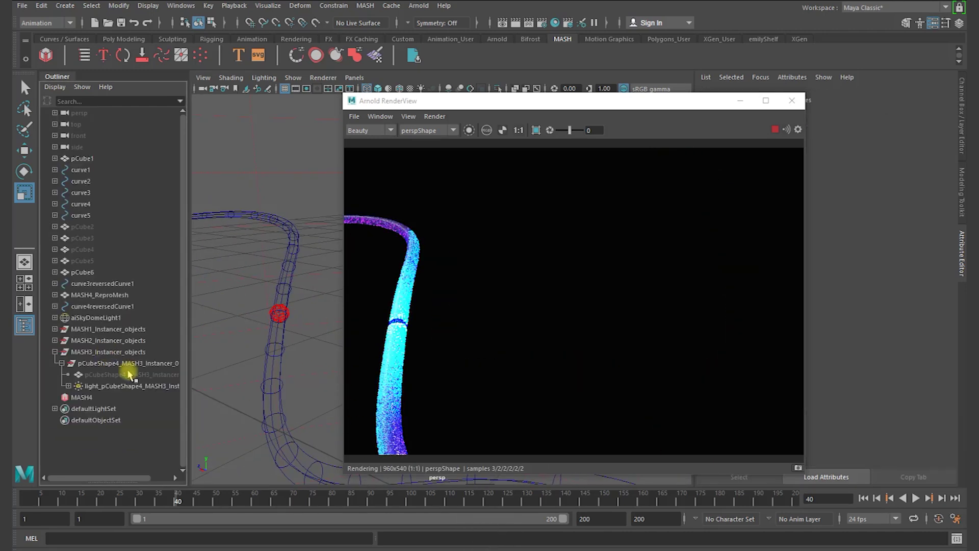
Step: Select the mesh light and set its exposure to 0.263
left_click(119, 386)
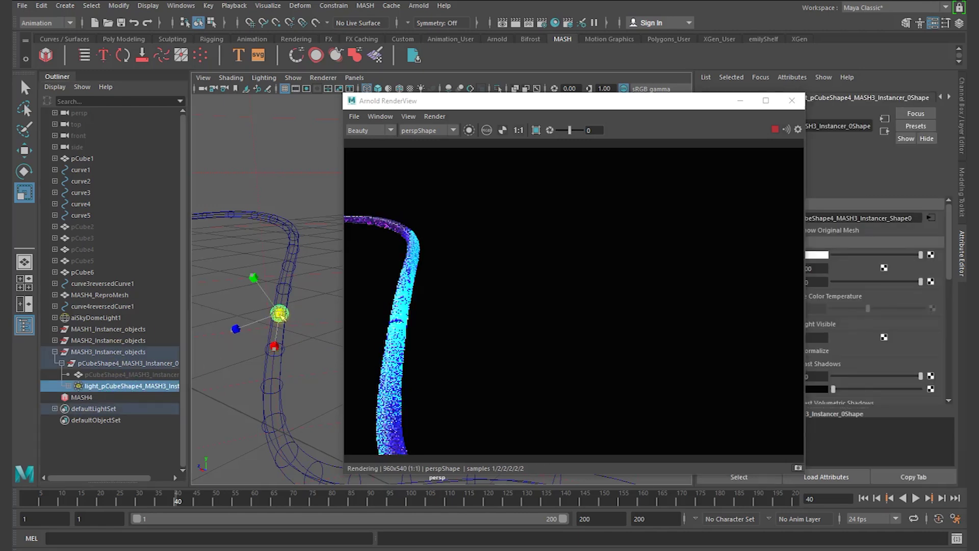
left_click_drag(279, 313, 273, 284, "alt")
left_click_drag(634, 98, 762, 95)
left_click(878, 282)
left_click_drag(304, 302, 361, 363, "alt")
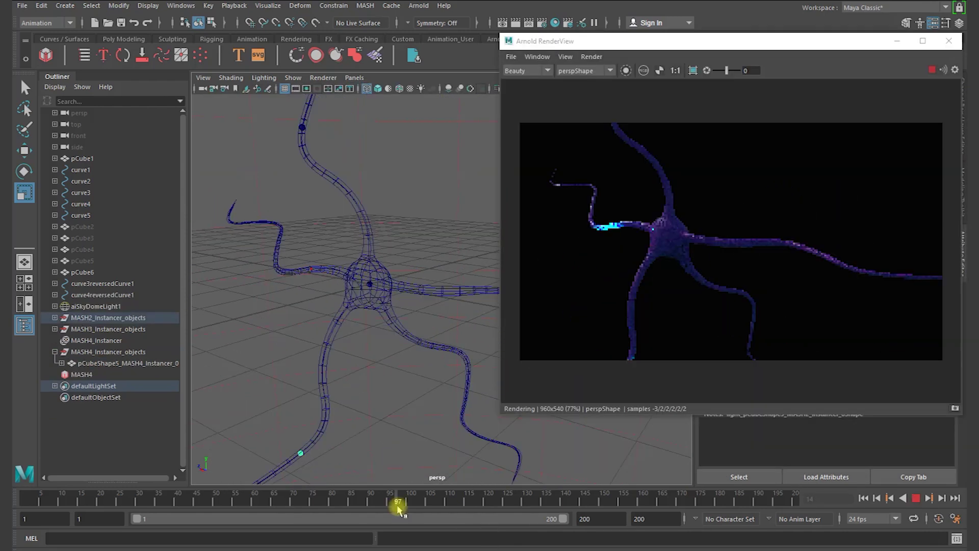
left_click_drag(400, 509, 398, 508)
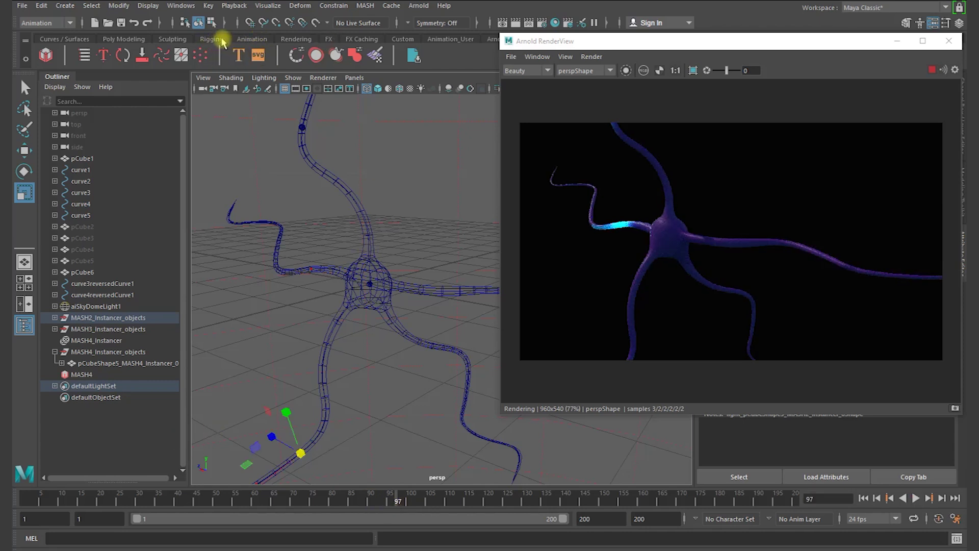
Step: Create a directional light (directionalLight1) from the Rendering shelf
left_click(221, 40)
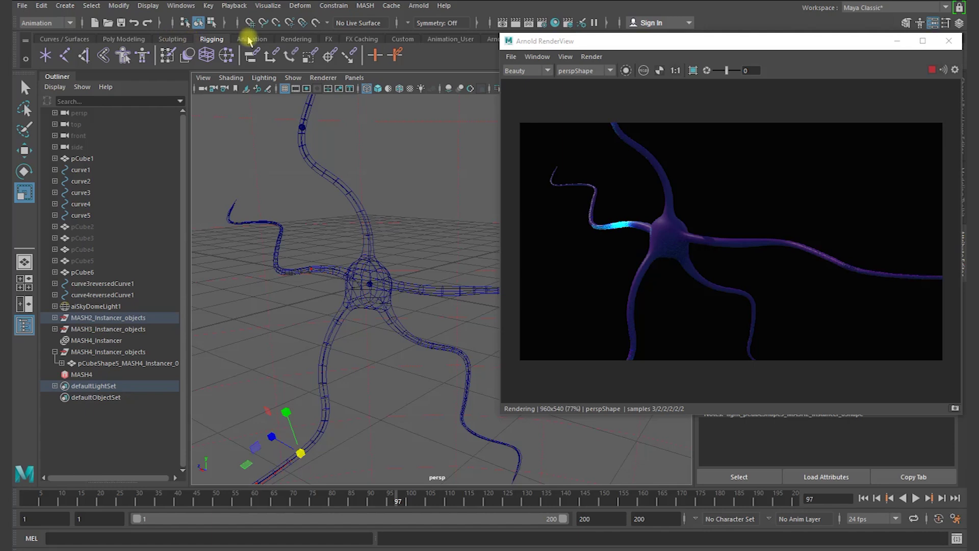
left_click(286, 41)
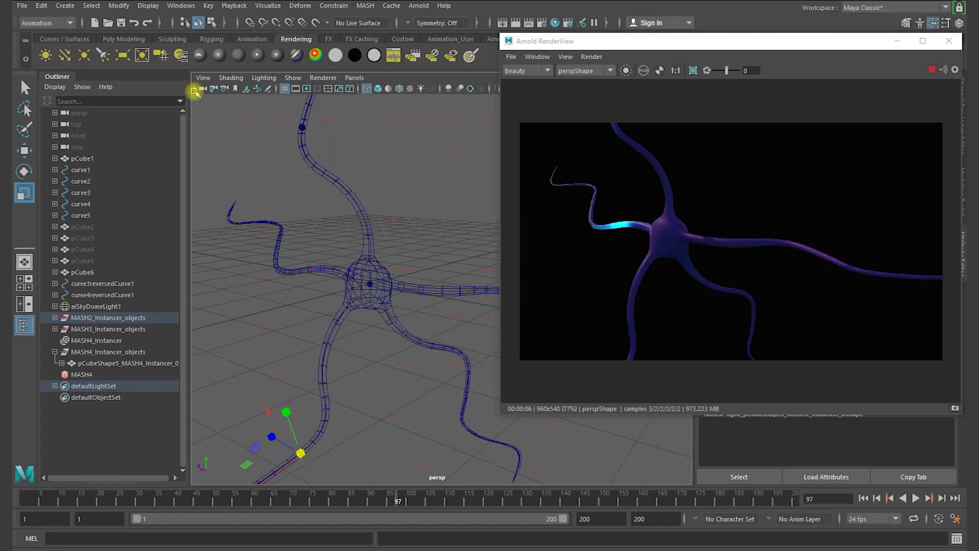
left_click(82, 55)
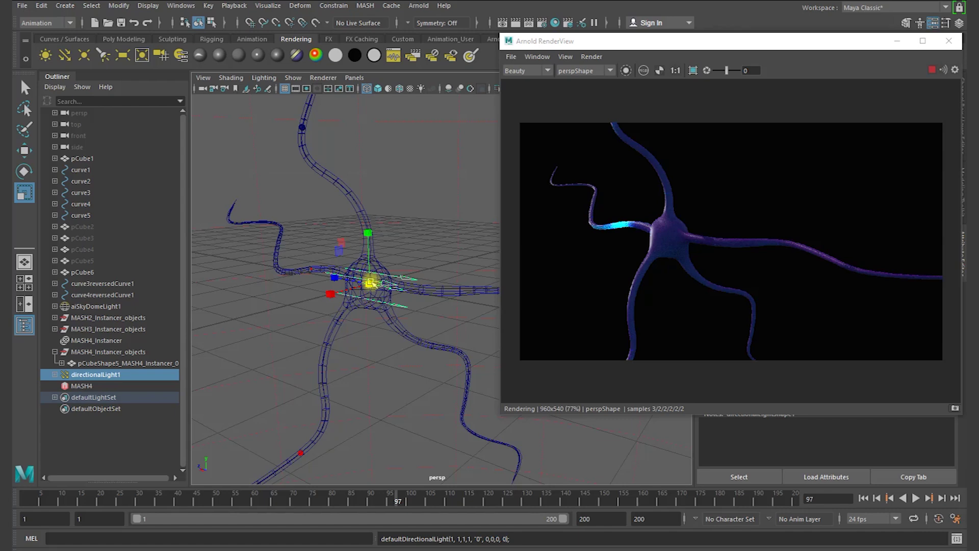
Step: Show the light's move and aim manipulators, orbiting around the neuron to inspect them
key("w")
key("alt")
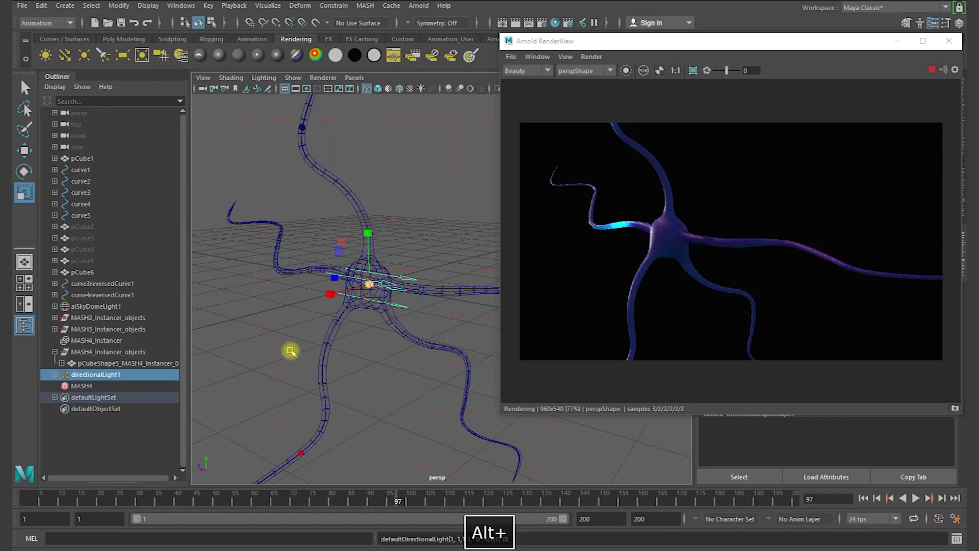
left_click_drag(335, 393, 343, 339, "alt")
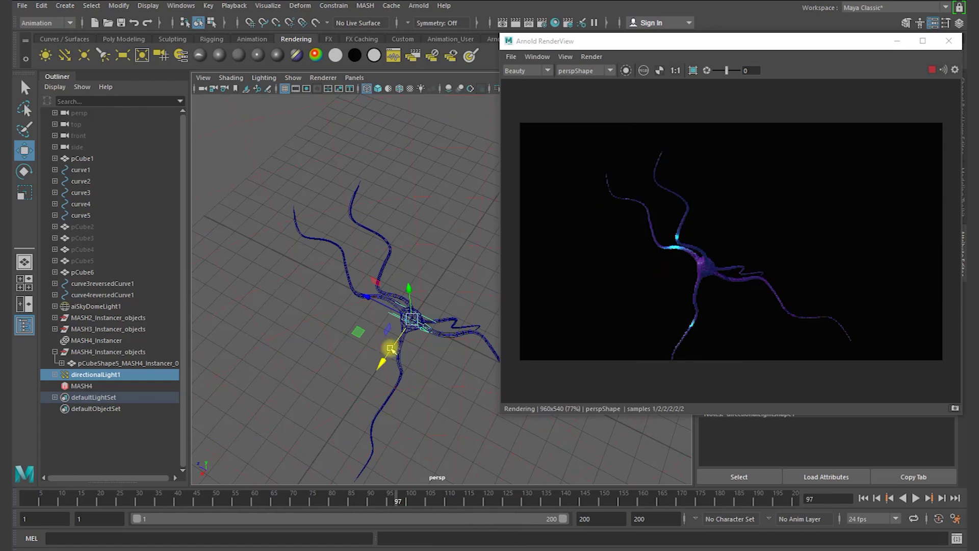
key("t")
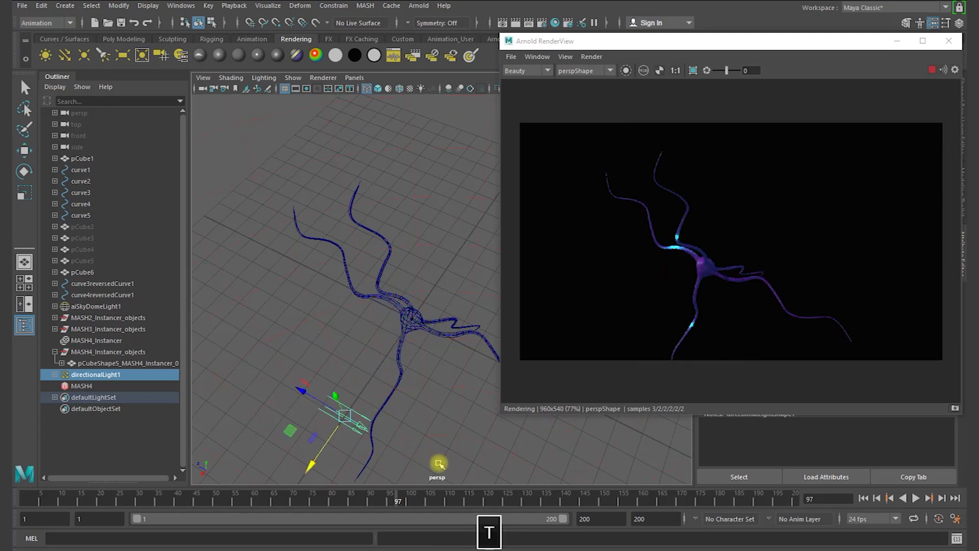
left_click_drag(437, 408, 357, 262, "alt")
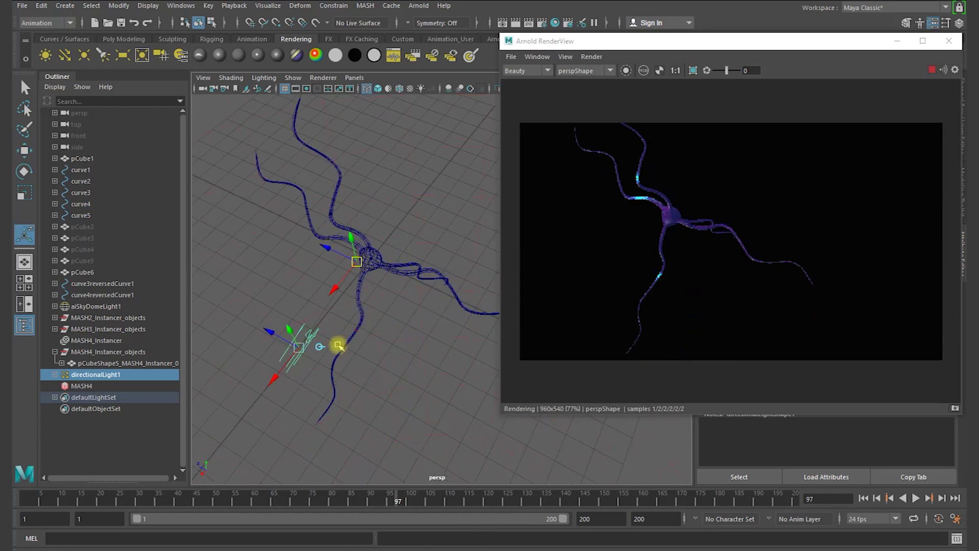
left_click_drag(214, 265, 393, 238, "alt")
left_click_drag(458, 302, 435, 267, "alt")
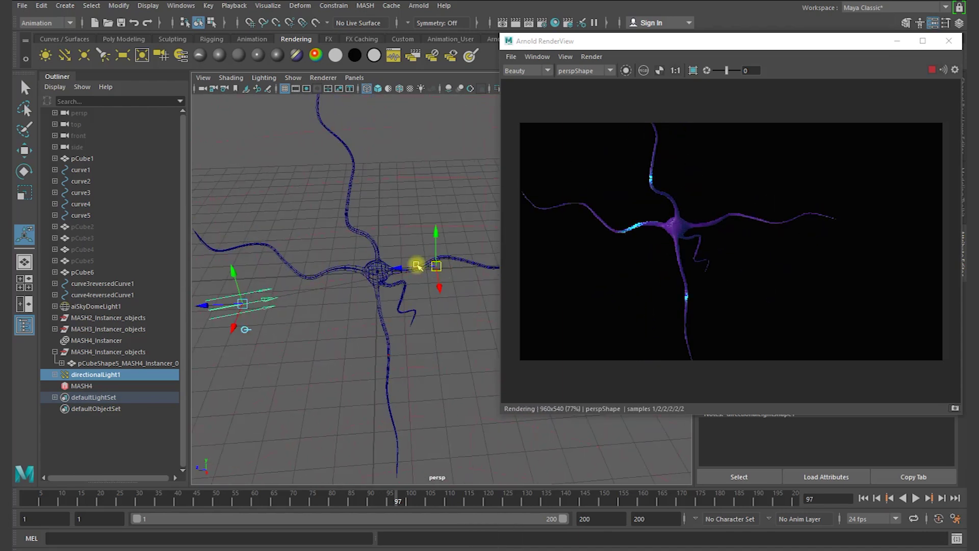